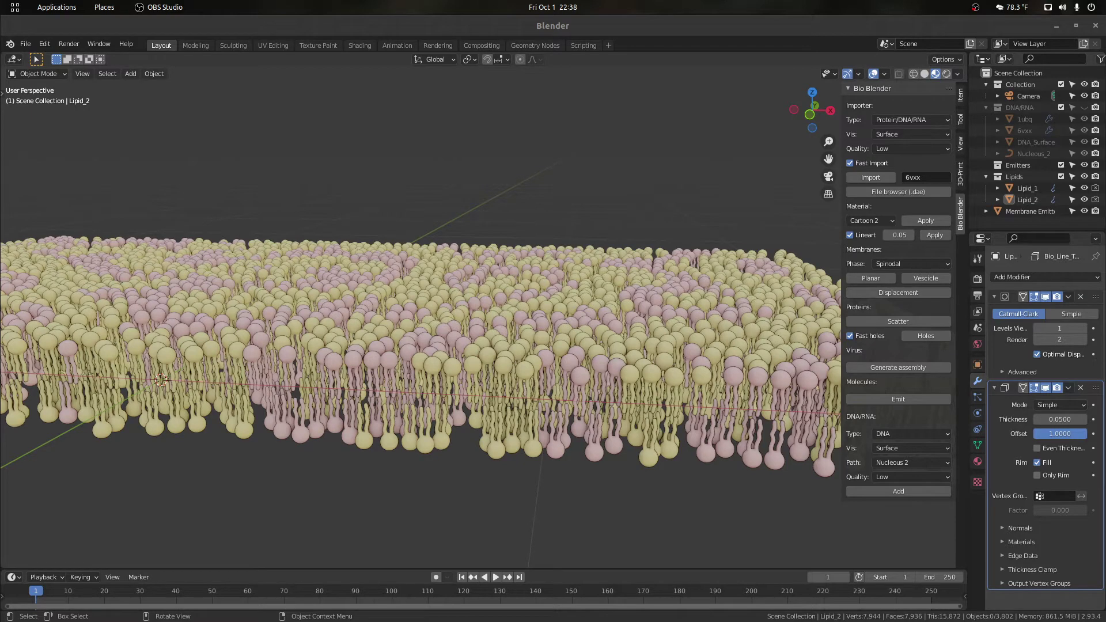
Step: Examine the planar lipid membrane from several angles, both close up and at a distance
scroll(614, 379, "up", 2)
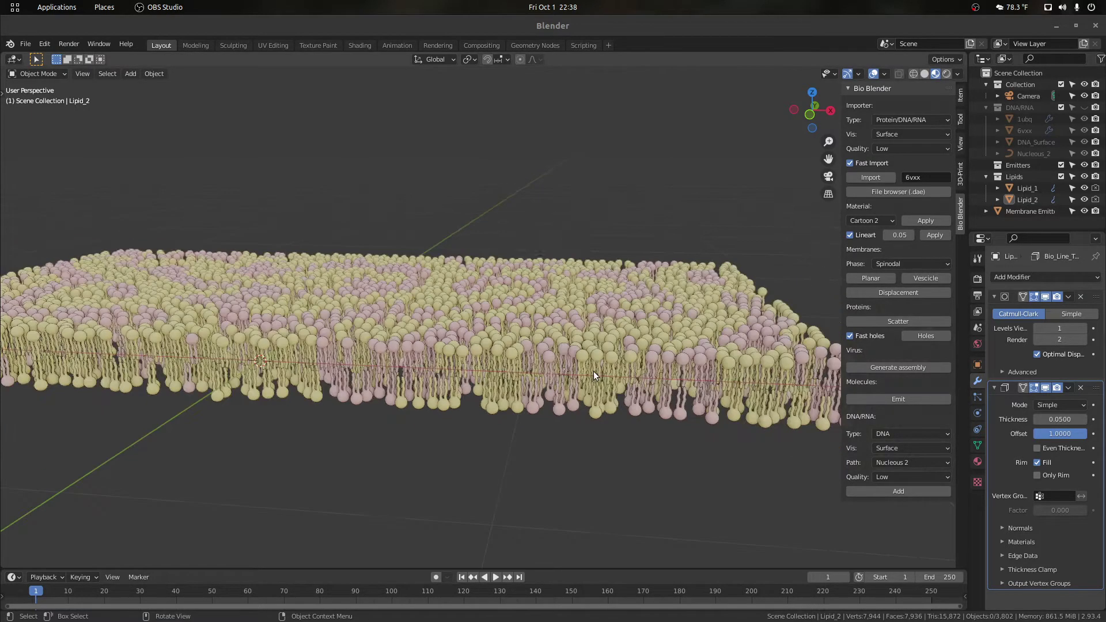
left_click_drag(817, 112, 647, 209)
scroll(647, 208, "down", 2)
left_click_drag(811, 119, 768, 128)
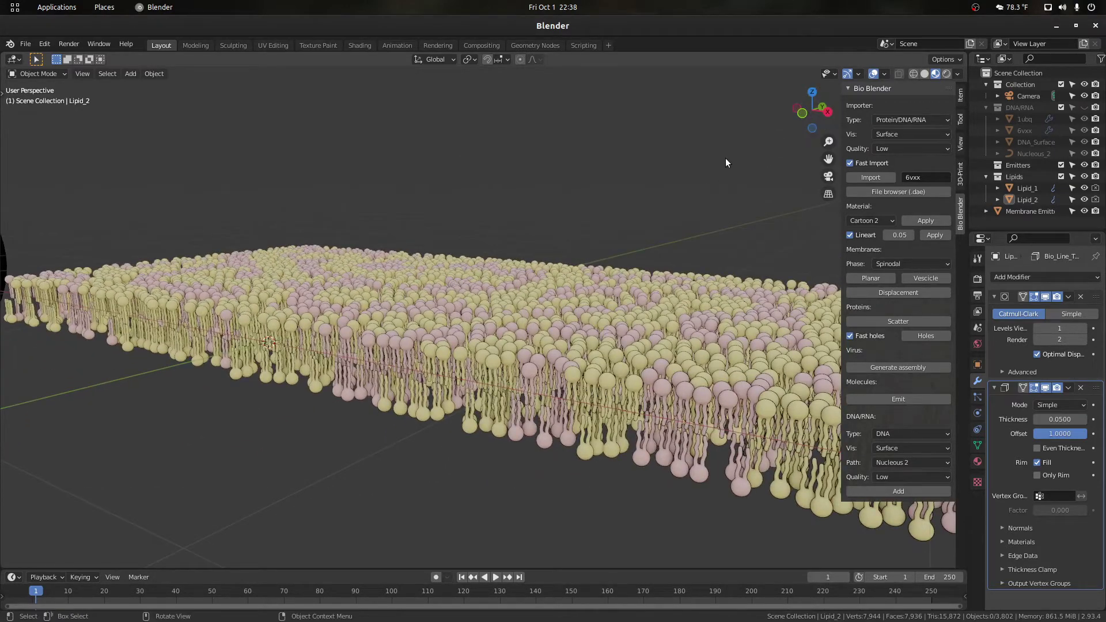
left_click_drag(828, 159, 881, 120)
scroll(662, 223, "up", 4)
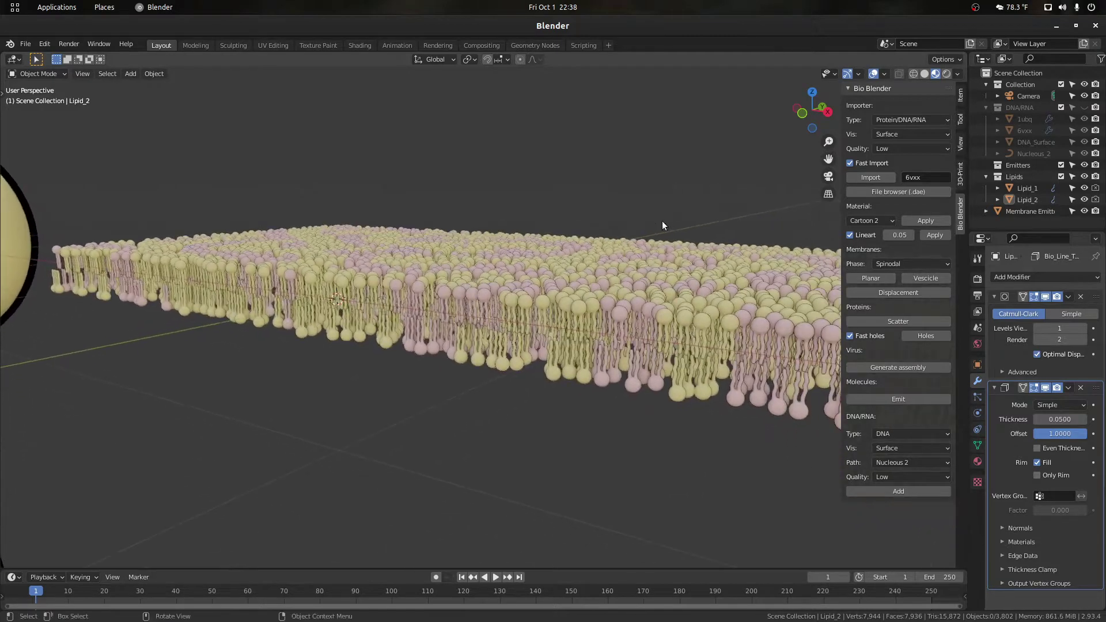
scroll(657, 226, "down", 6)
left_click_drag(806, 116, 202, 123)
scroll(385, 341, "down", 4)
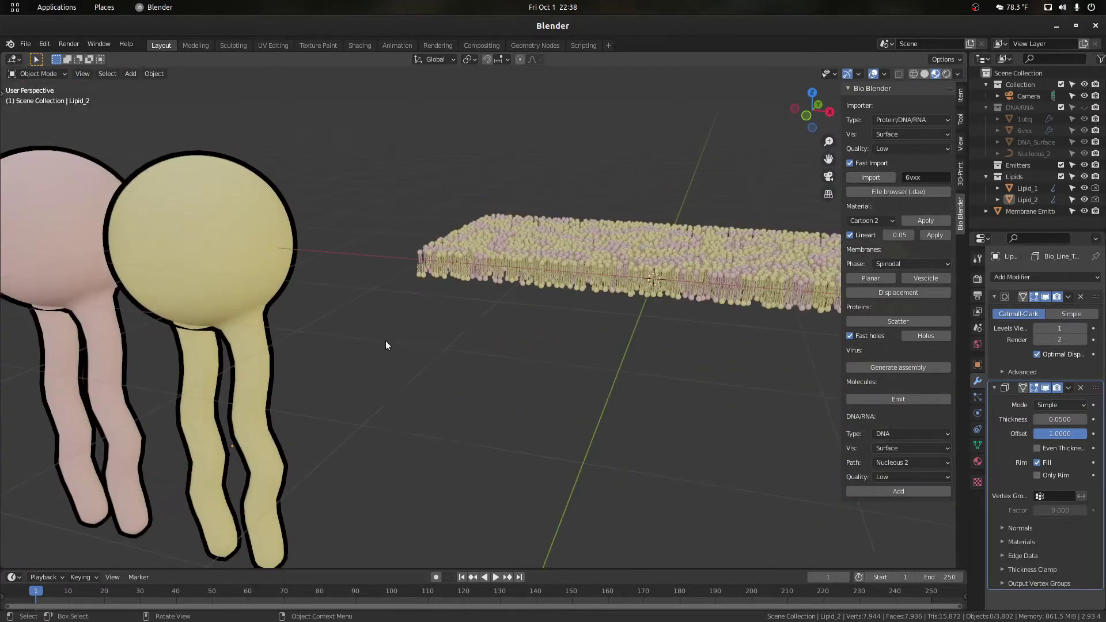
Step: Bring the two large source lipids into view and examine their shape and outlines
left_click(299, 275)
middle_click_drag(412, 361, 545, 274, "shift")
scroll(599, 270, "up", 4)
scroll(617, 294, "down", 5)
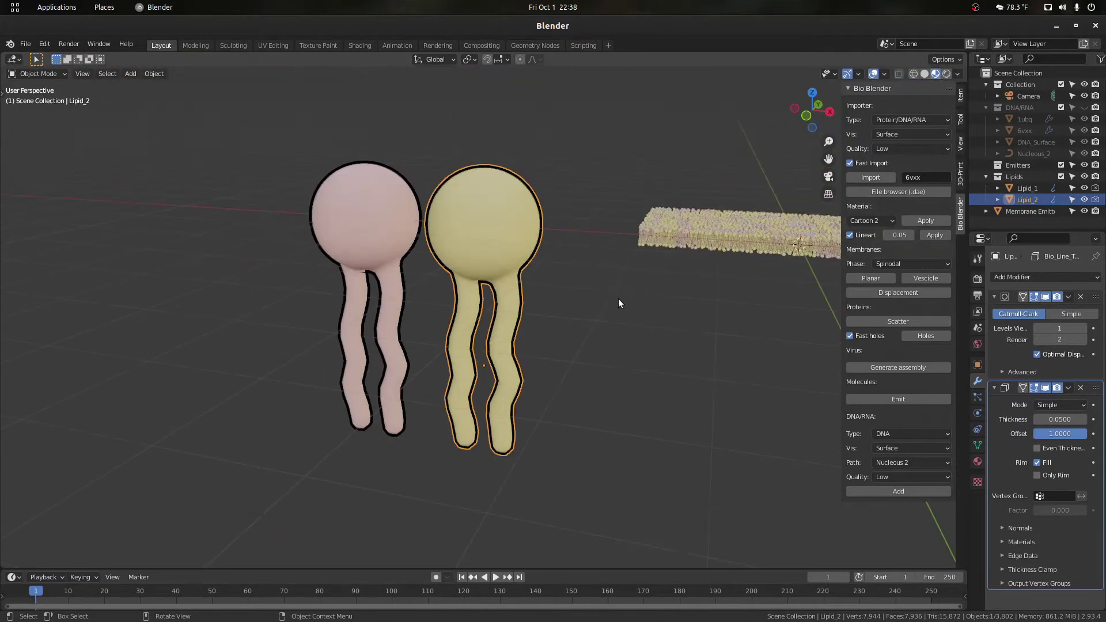
left_click(531, 342)
scroll(531, 342, "up", 3)
left_click_drag(794, 120, 700, 196)
scroll(569, 282, "down", 3)
scroll(630, 251, "up", 5)
left_click_drag(801, 123, 822, 114)
scroll(680, 218, "up", 1)
scroll(567, 259, "down", 3)
Step: Set the viewport subdivision level to 0 on both the yellow and the pink source lipid
left_click(535, 275)
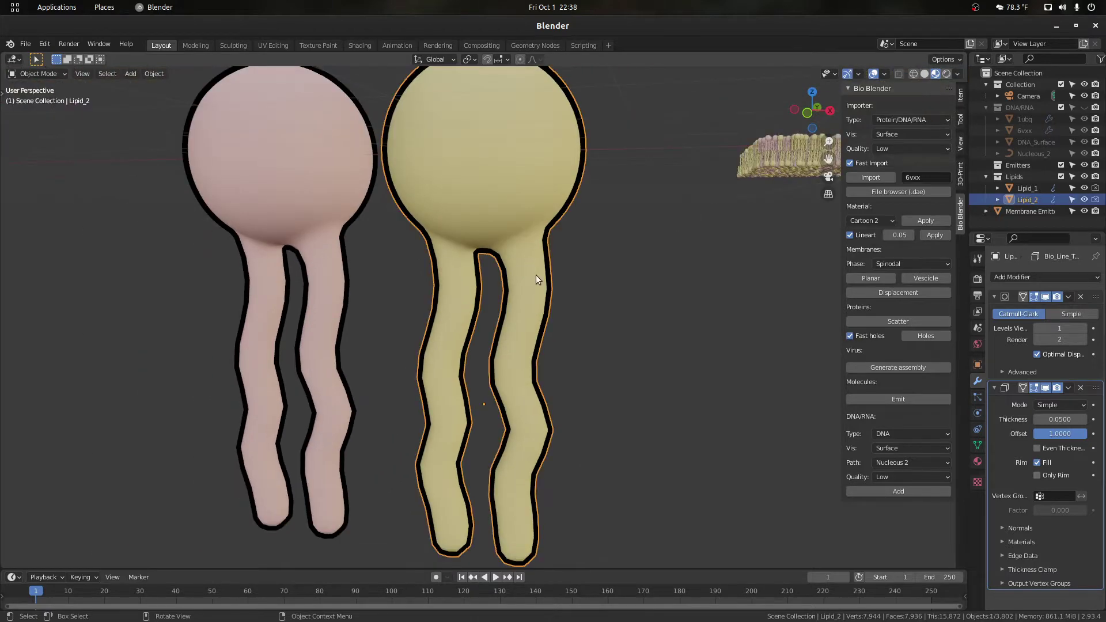
scroll(535, 274, "up", 2)
scroll(758, 364, "down", 3)
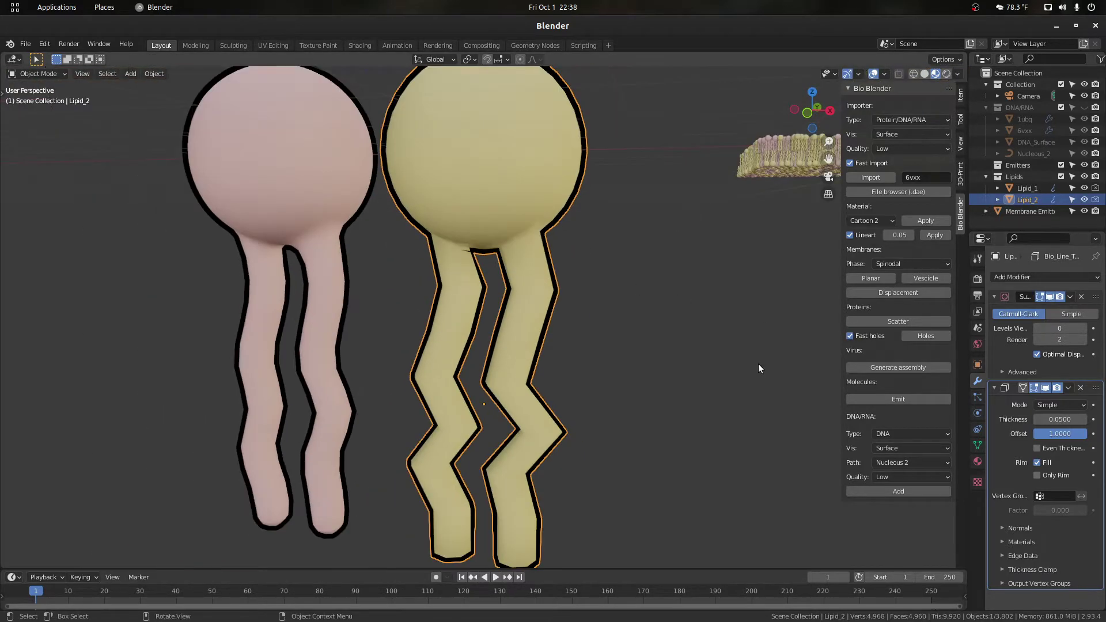
left_click(327, 322)
scroll(526, 353, "up", 1)
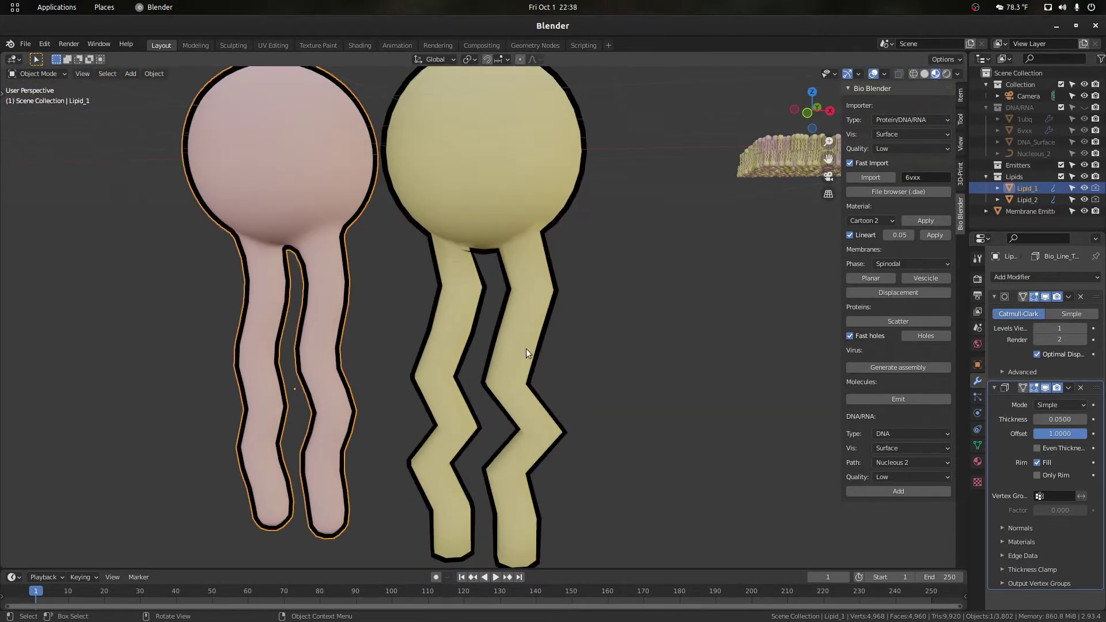
left_click(1037, 328)
left_click(686, 354)
Step: Try to move the upper tail vertices of the yellow lipid's mesh in Edit Mode and return to Object Mode
scroll(666, 334, "up", 2)
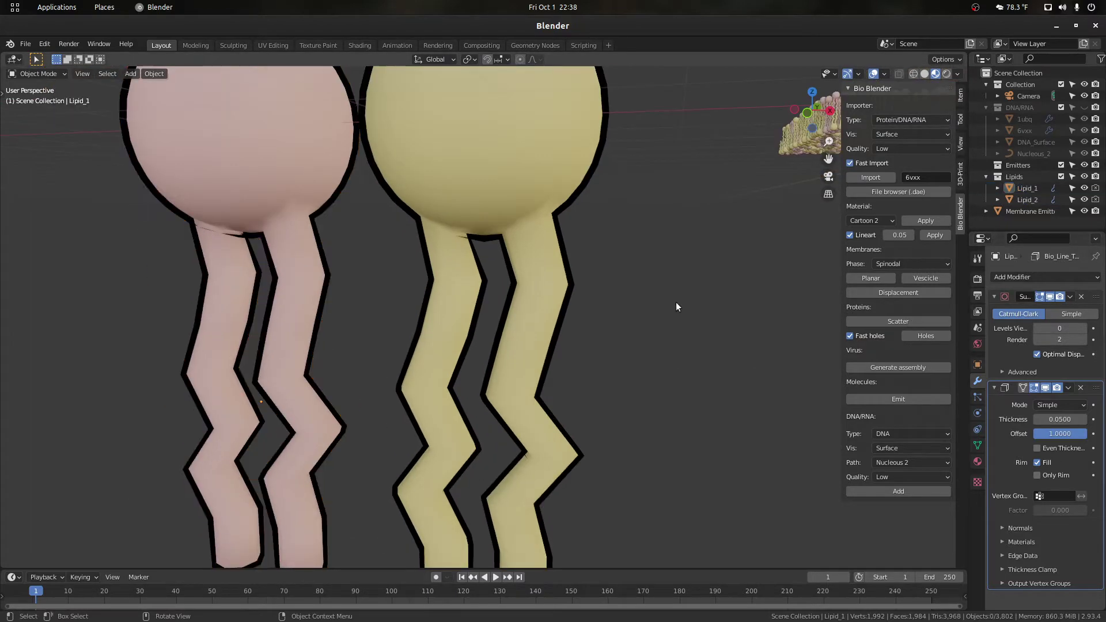
left_click_drag(823, 159, 567, 178)
scroll(585, 257, "down", 3)
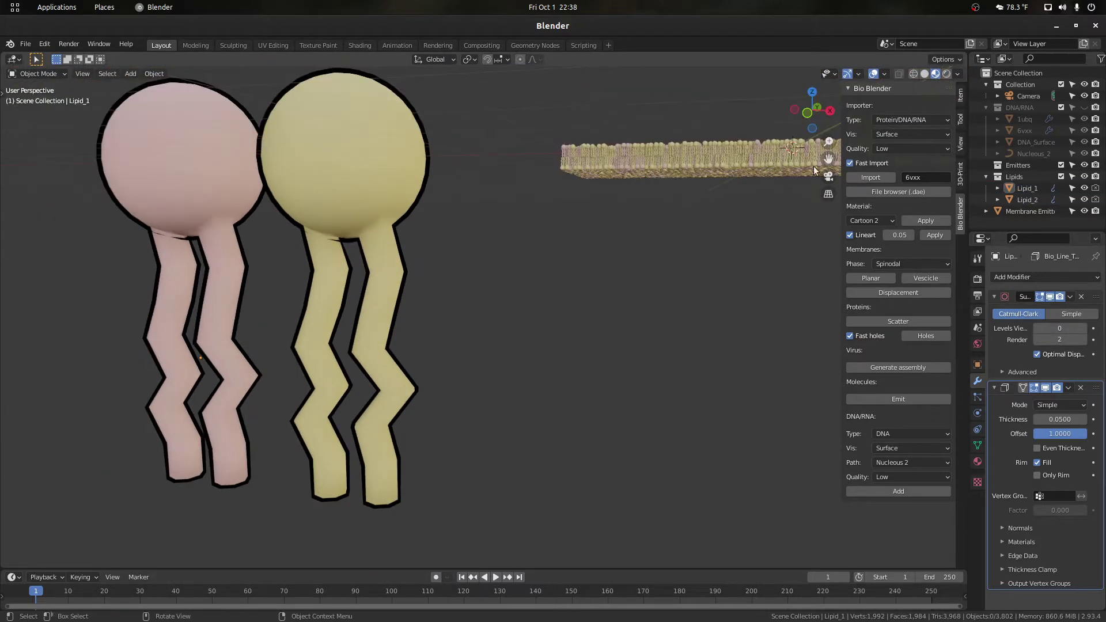
scroll(523, 295, "up", 3)
left_click(383, 264)
key("Tab")
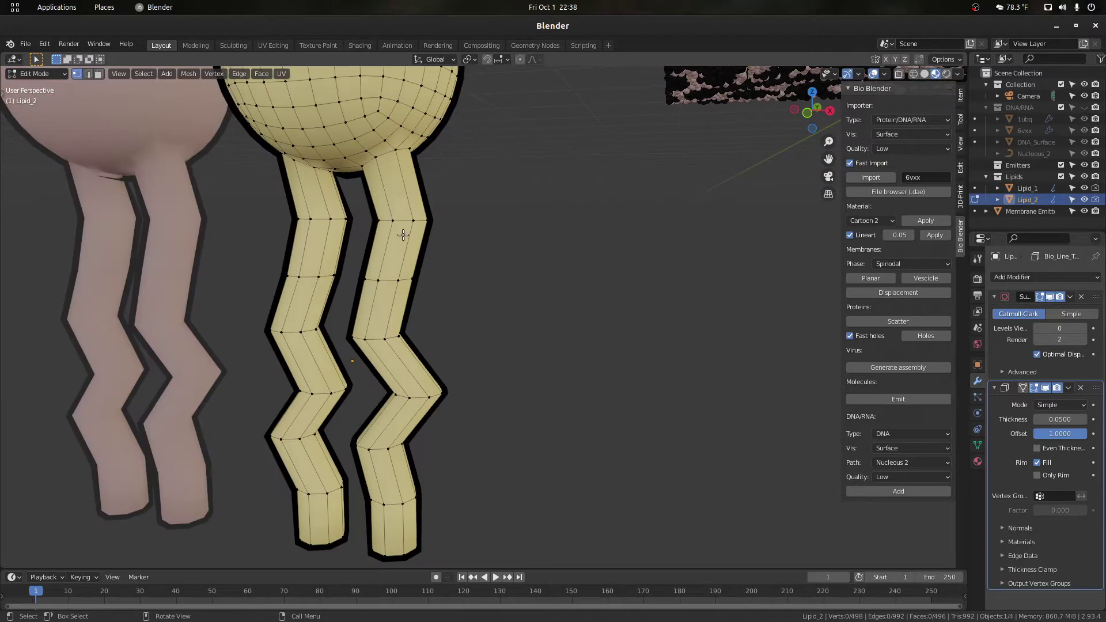
left_click_drag(476, 291, 235, 197)
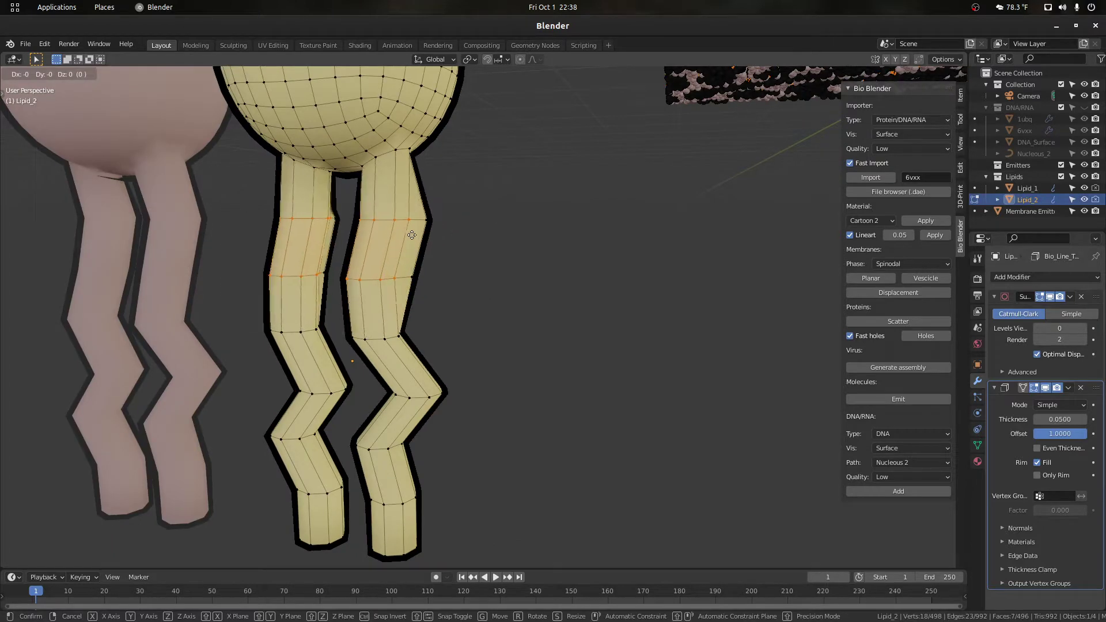
key("Escape")
scroll(494, 245, "down", 5)
key("Tab")
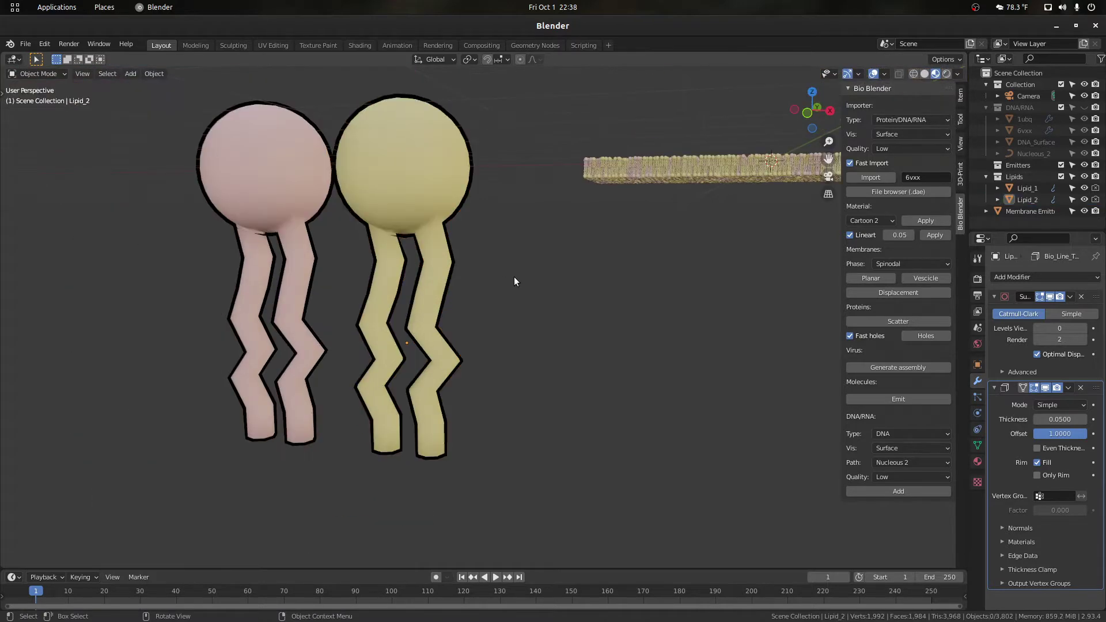
Step: Set the viewport subdivision level back to 1 on the yellow and pink source lipids
scroll(428, 308, "down", 2)
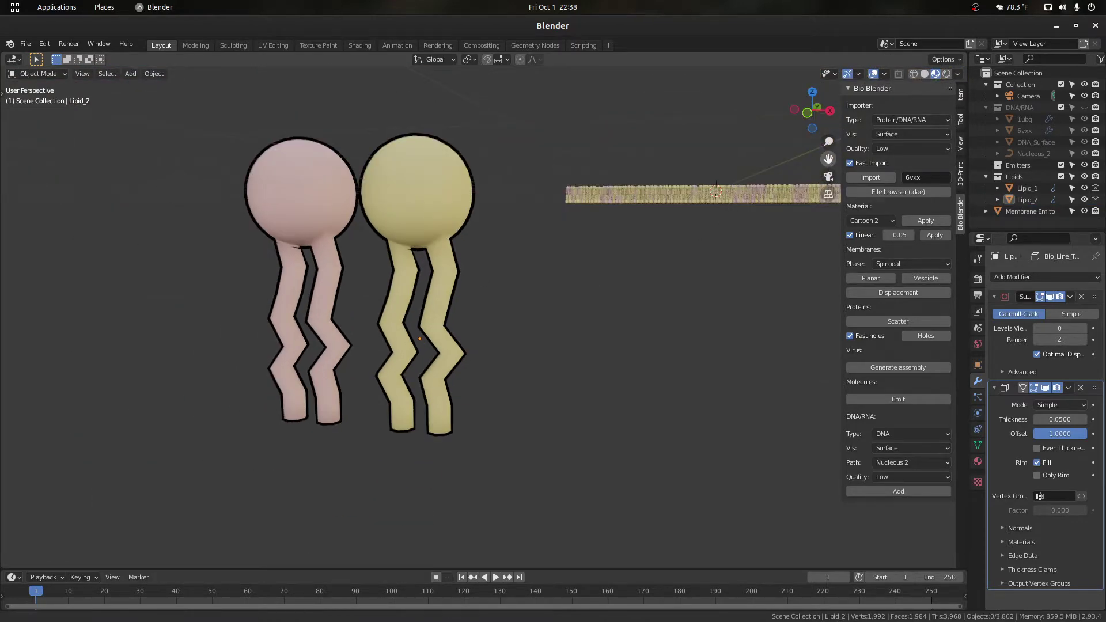
scroll(420, 293, "up", 2)
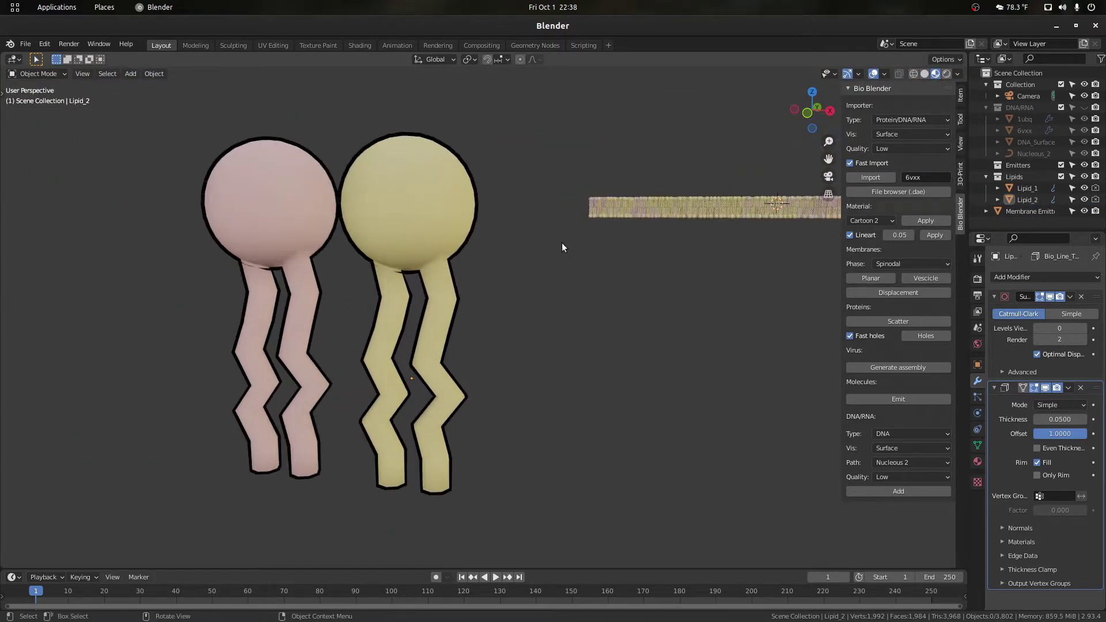
left_click(370, 225)
left_click(1083, 328)
left_click(304, 256)
left_click(1085, 328)
Step: Frame the Membrane Emitter and examine the lipid bilayer's edge and top surface
left_click(737, 206)
key("KP_Decimal")
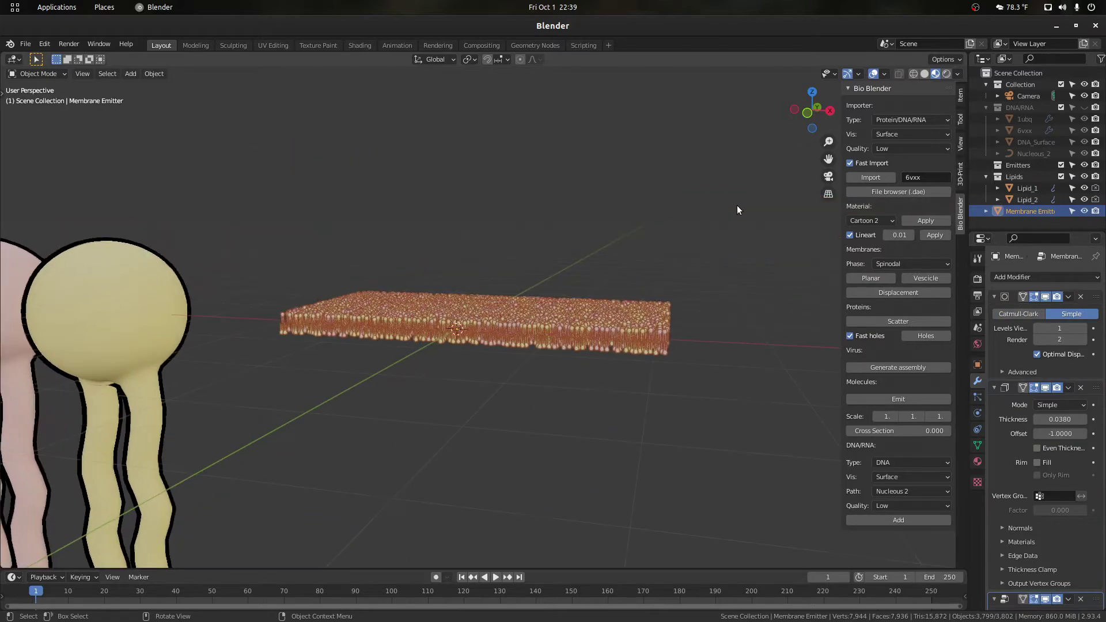
scroll(575, 232, "up", 12)
left_click(602, 177)
mouse_move(810, 120)
left_mouse_down()
mouse_move(829, 108)
mouse_move(814, 112)
left_mouse_up()
scroll(574, 352, "down", 2)
scroll(536, 333, "down", 3)
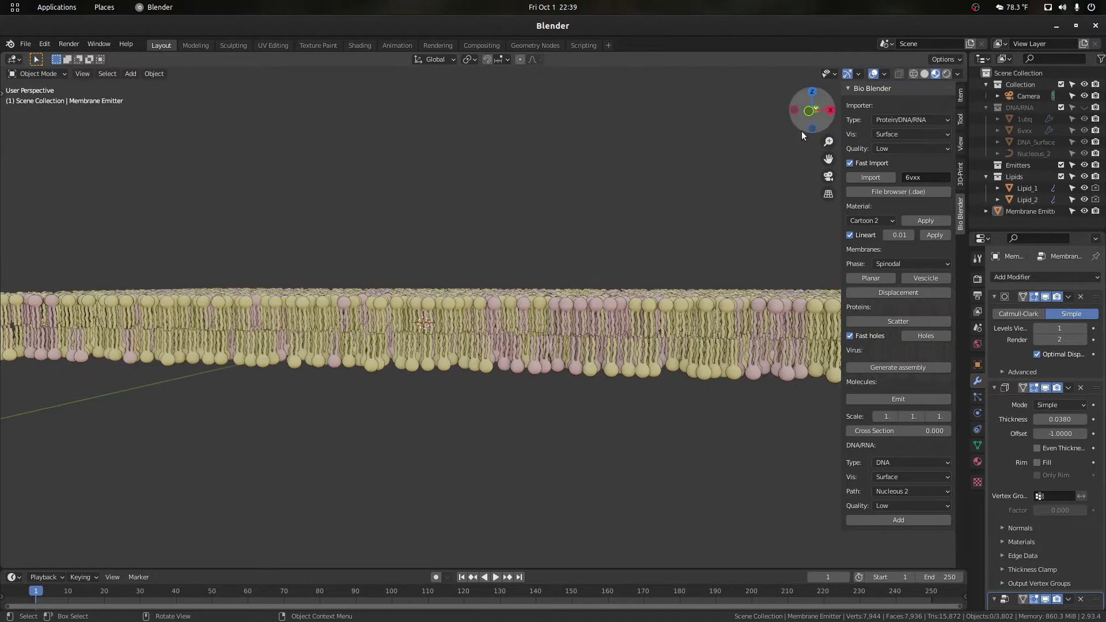
mouse_move(808, 118)
left_mouse_down()
mouse_move(819, 109)
mouse_move(812, 115)
left_mouse_up()
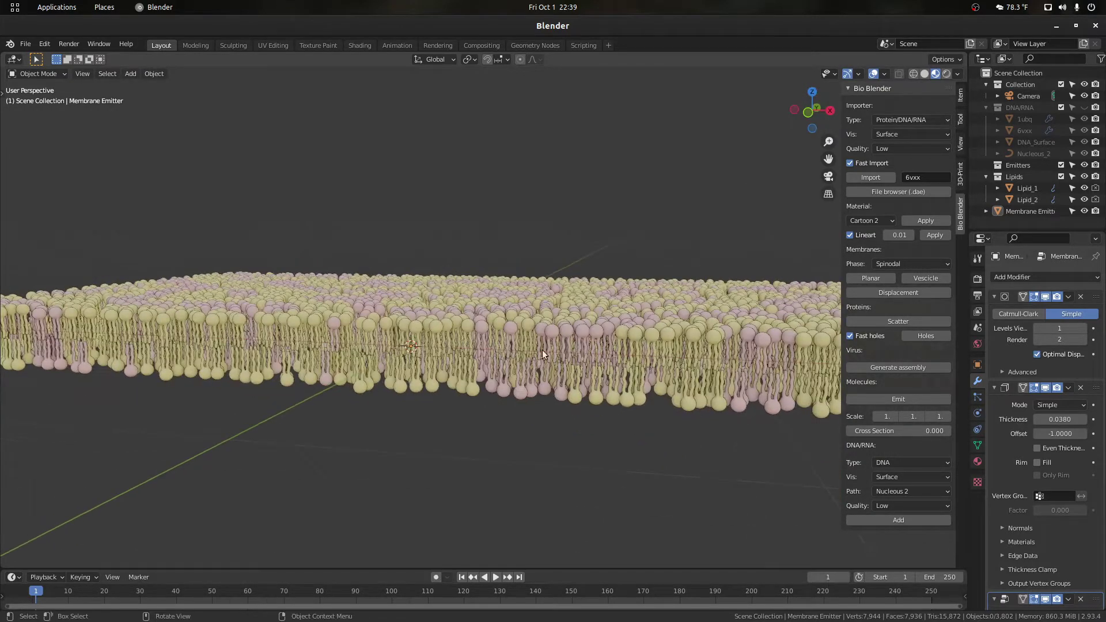
scroll(537, 354, "up", 3)
scroll(537, 354, "down", 8)
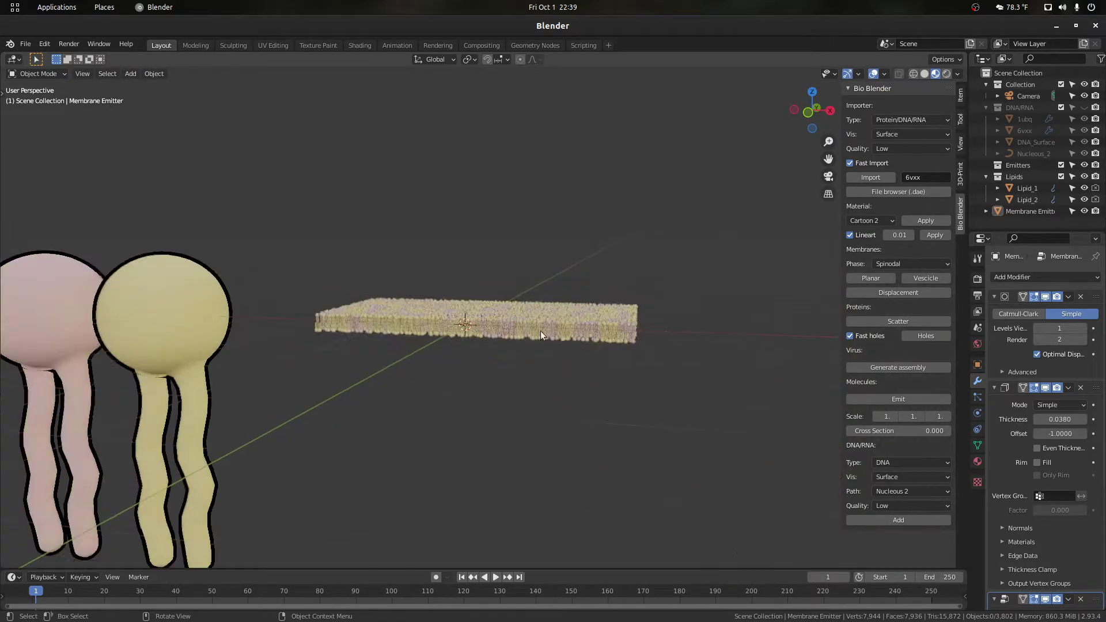
Step: Delete the membrane together with both source lipids
scroll(621, 413, "up", 3)
left_click_drag(625, 453, 49, 162)
key("Delete")
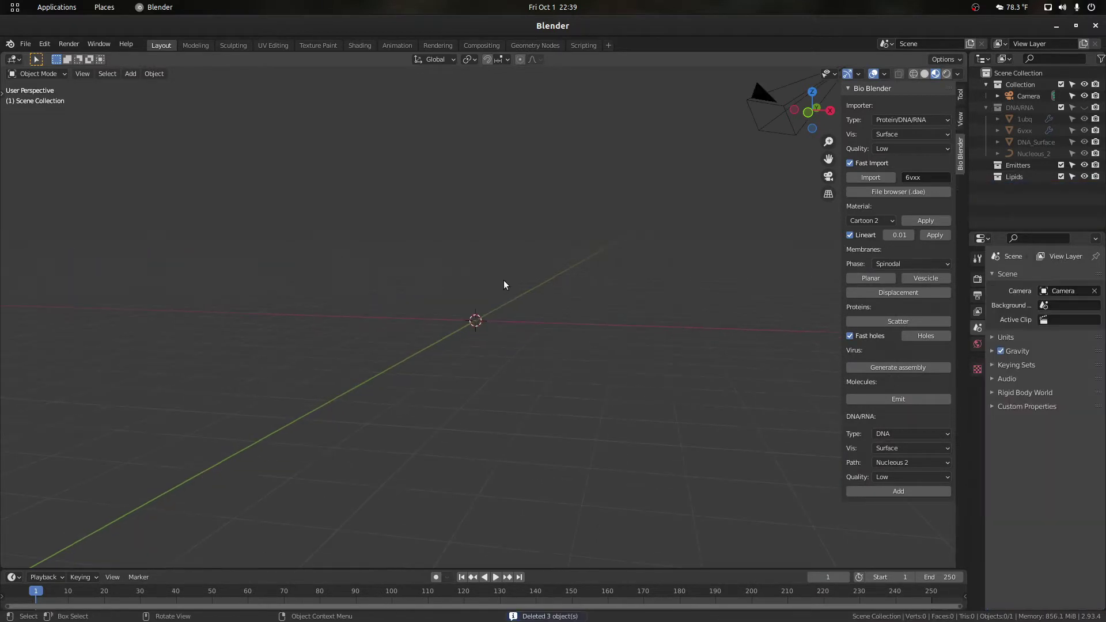
Step: Show the DNA/RNA collection and frame DNA_Surface together with its Nucleous_2 path
left_click_drag(827, 159, 826, 129)
left_click(1084, 108)
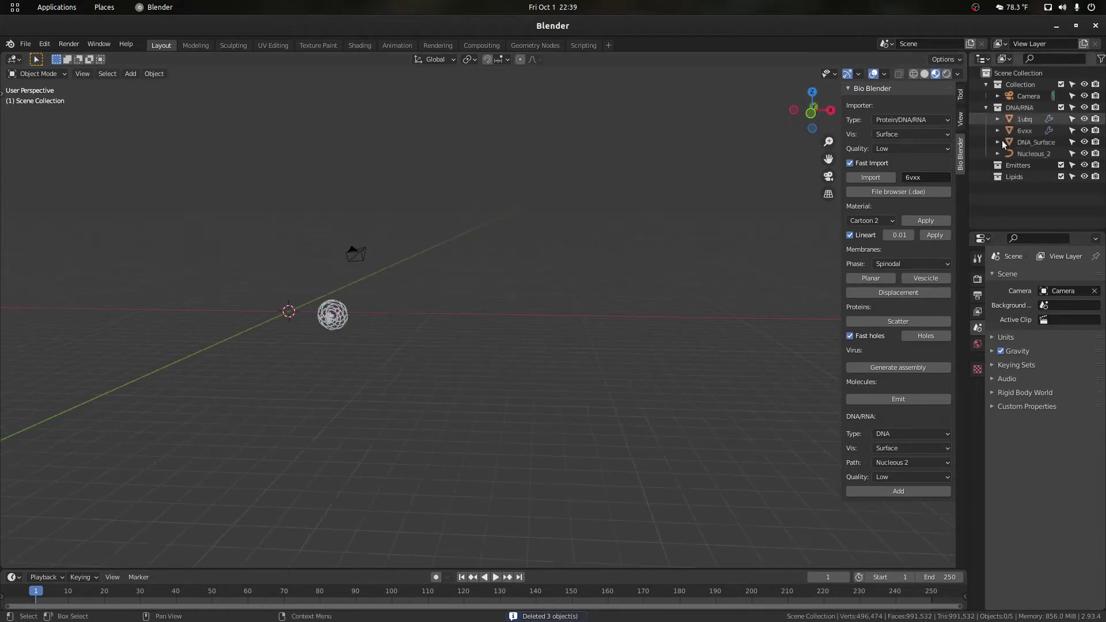
scroll(319, 347, "up", 4)
key("KP_Decimal")
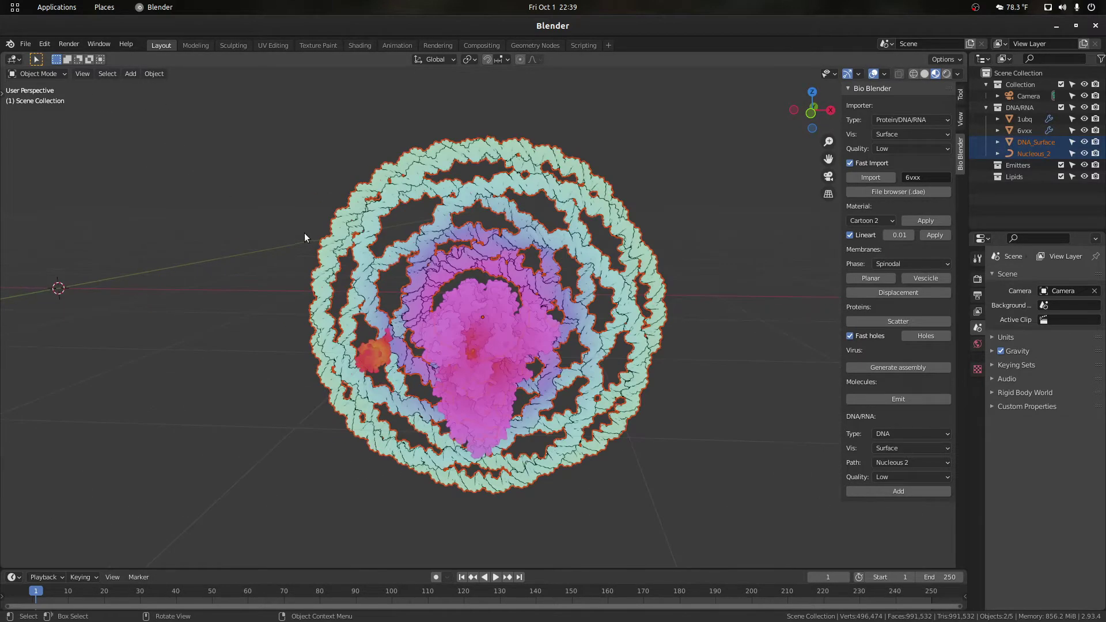
Step: Examine the coiled DNA strands and the 6vxx and 1ubq protein surfaces up close from several angles
scroll(259, 231, "up", 4)
scroll(198, 227, "down", 2)
left_click(194, 233)
scroll(264, 233, "down", 2)
left_click_drag(811, 111, 795, 108)
scroll(705, 238, "up", 5)
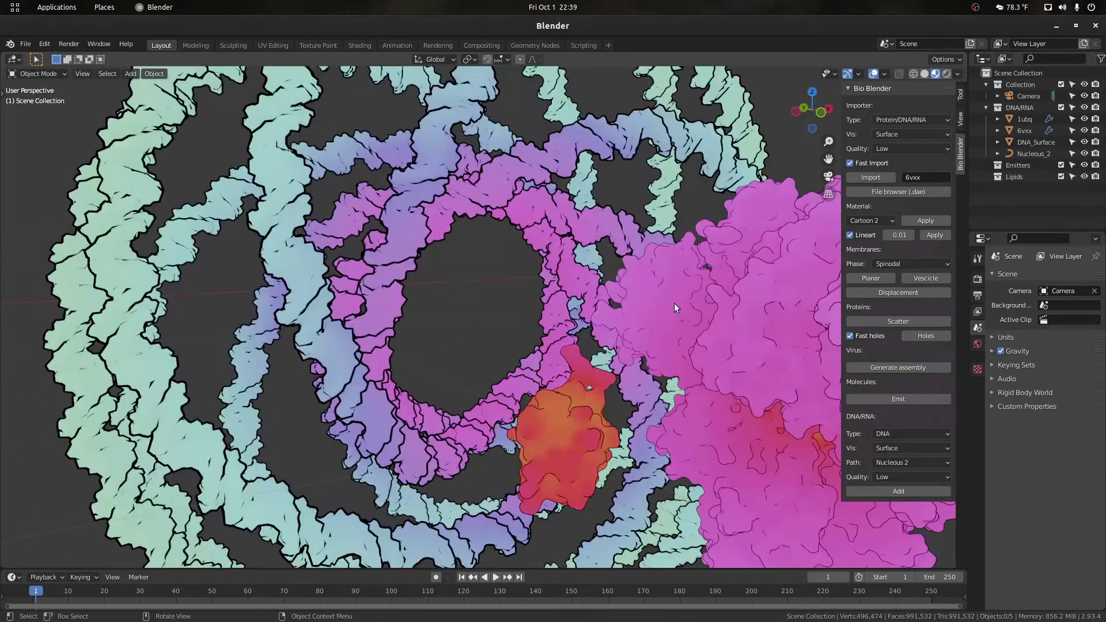
left_click_drag(828, 159, 604, 12)
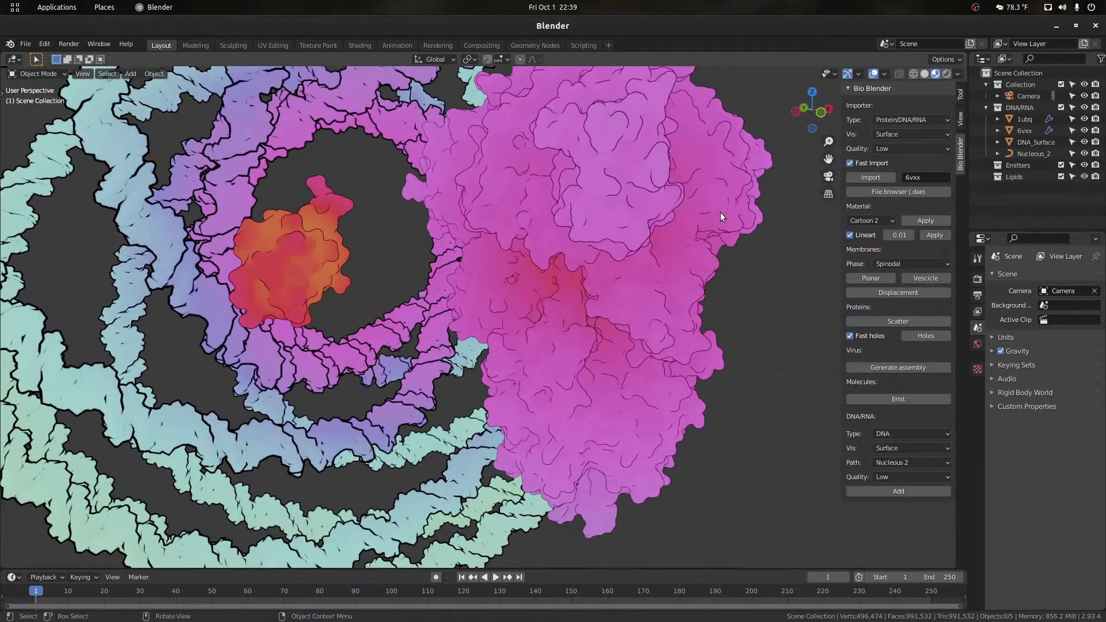
left_click_drag(800, 117, 737, 223)
left_click(774, 229)
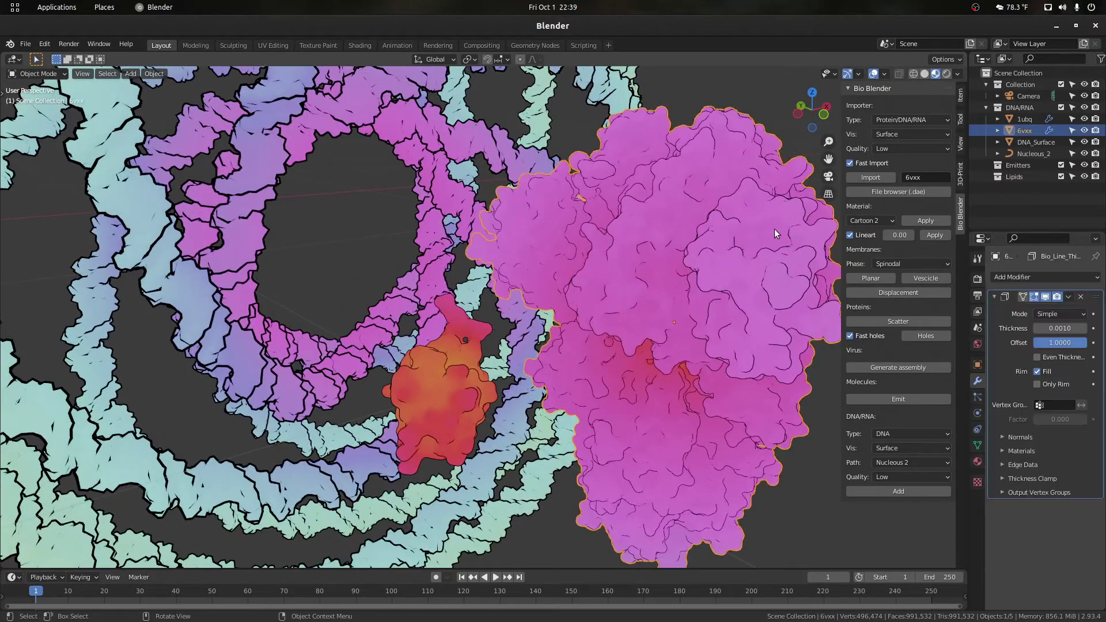
scroll(704, 254, "down", 2)
left_click(762, 305)
mouse_move(805, 120)
left_mouse_down()
mouse_move(783, 128)
mouse_move(814, 118)
left_mouse_up()
scroll(659, 240, "up", 2)
scroll(659, 245, "up", 1)
Step: Isolate the small 1ubq protein by hiding 6vxx and DNA_Surface, and frame it
left_click(555, 367)
scroll(556, 368, "down", 5)
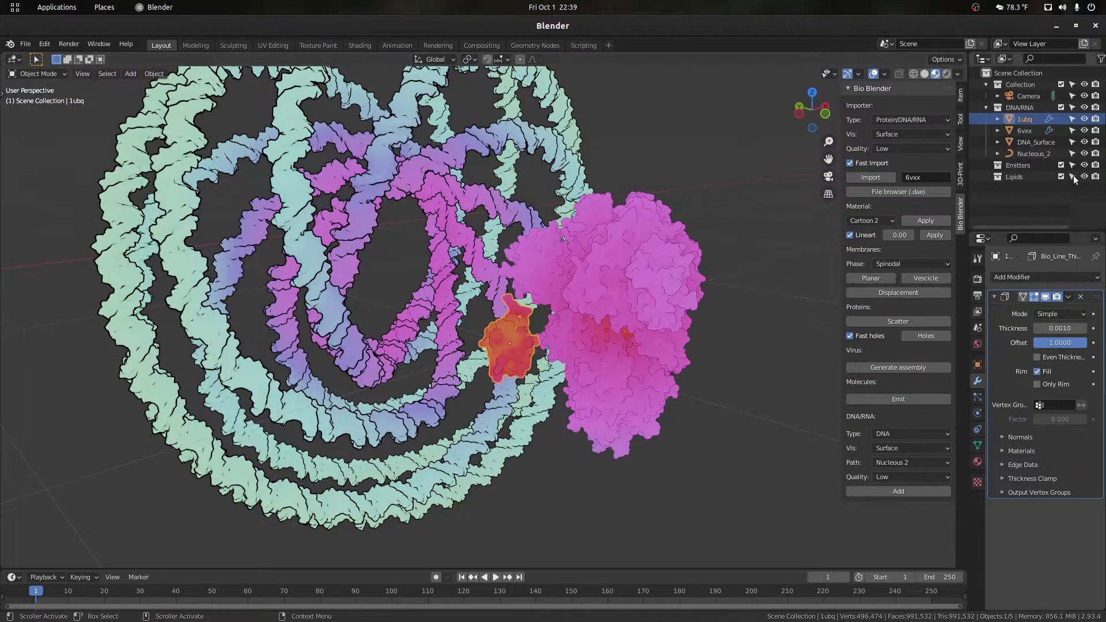
left_click(1084, 130)
left_click(1084, 141)
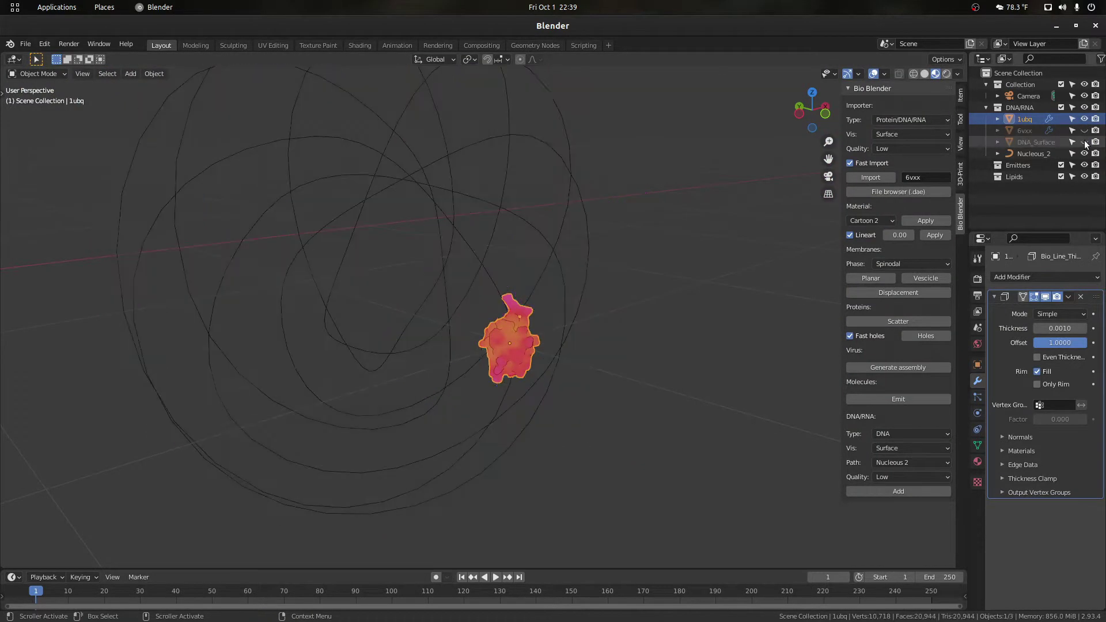
scroll(712, 281, "up", 5)
left_click_drag(820, 108, 775, 123)
key("KP_Decimal")
scroll(696, 198, "up", 1)
scroll(697, 198, "down", 2)
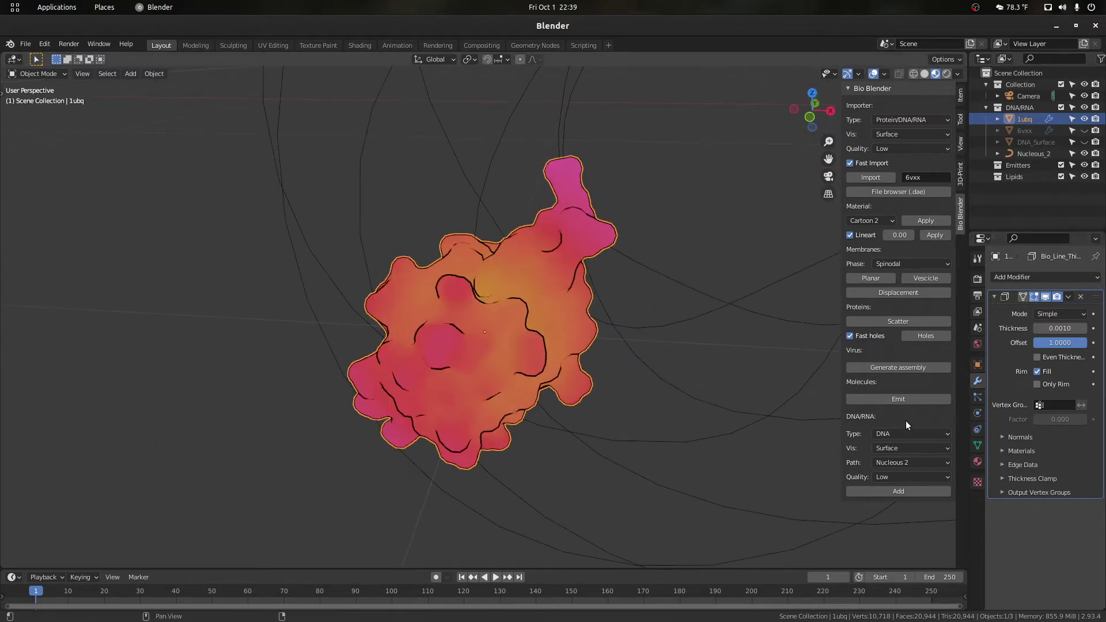
Step: Expand the Emission and Color1 settings of the 1ubq protein's material
left_click(978, 462)
scroll(1006, 454, "down", 15)
left_click(994, 460)
scroll(994, 461, "down", 1)
scroll(1002, 465, "down", 3)
left_click(994, 423)
Step: Lower the Hue of the material's emission Color1 gradually, through 0.300 and below
left_click(1048, 438)
left_click(1048, 438)
left_click(1048, 437)
left_click(1048, 437)
left_click(1048, 437)
left_click(1048, 437)
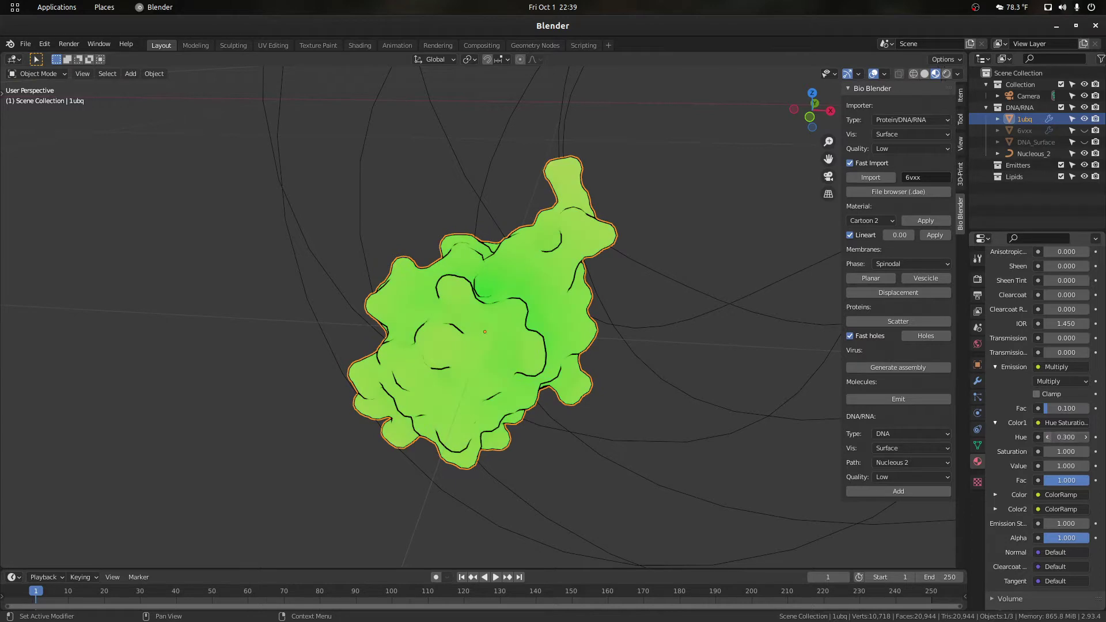
left_click(1048, 437)
left_click(1048, 437)
Step: Raise the emission Color1 Hue to 0.700
left_click(1085, 438)
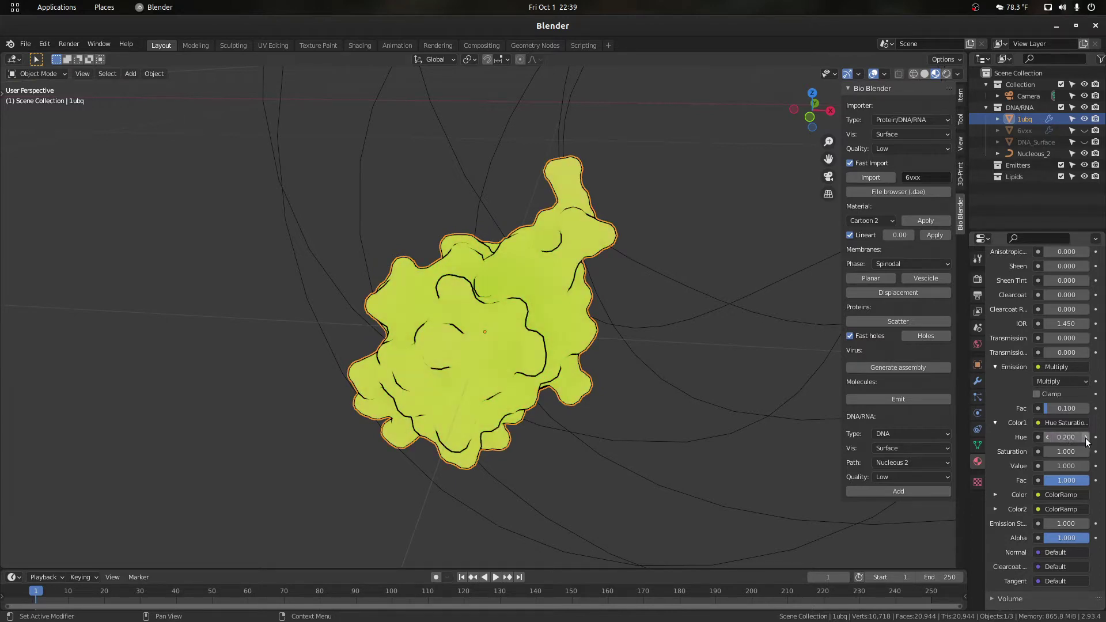
left_click(1085, 438)
left_click(1086, 438)
left_click(1086, 438)
left_click(1086, 437)
left_click(1085, 438)
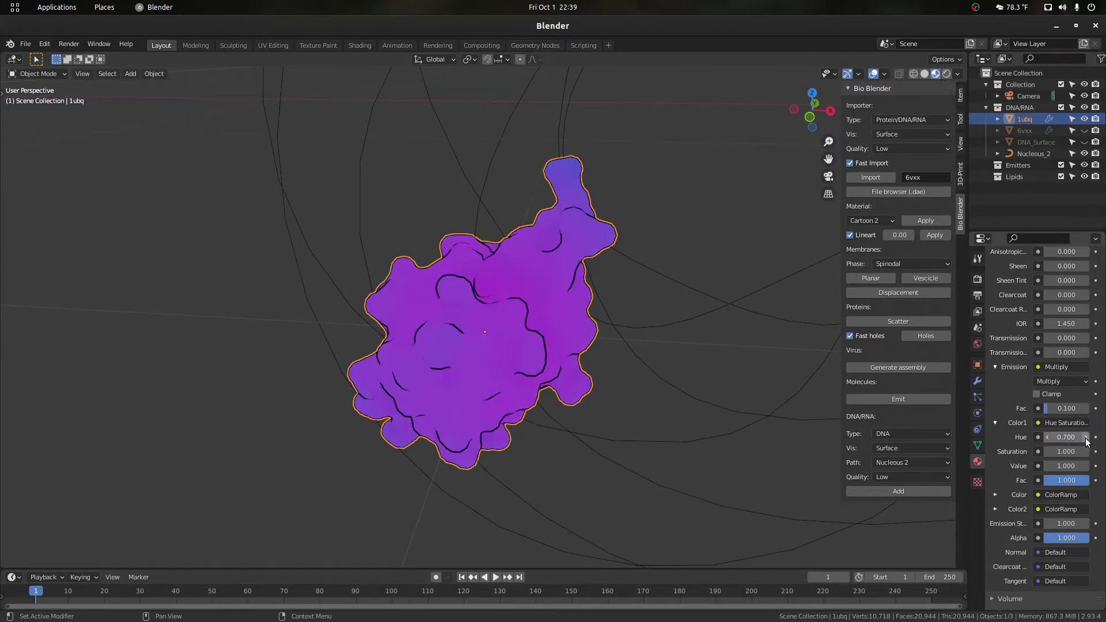
Step: Show the 6vxx protein and DNA_Surface again and bring all the models into view together
scroll(603, 302, "down", 6)
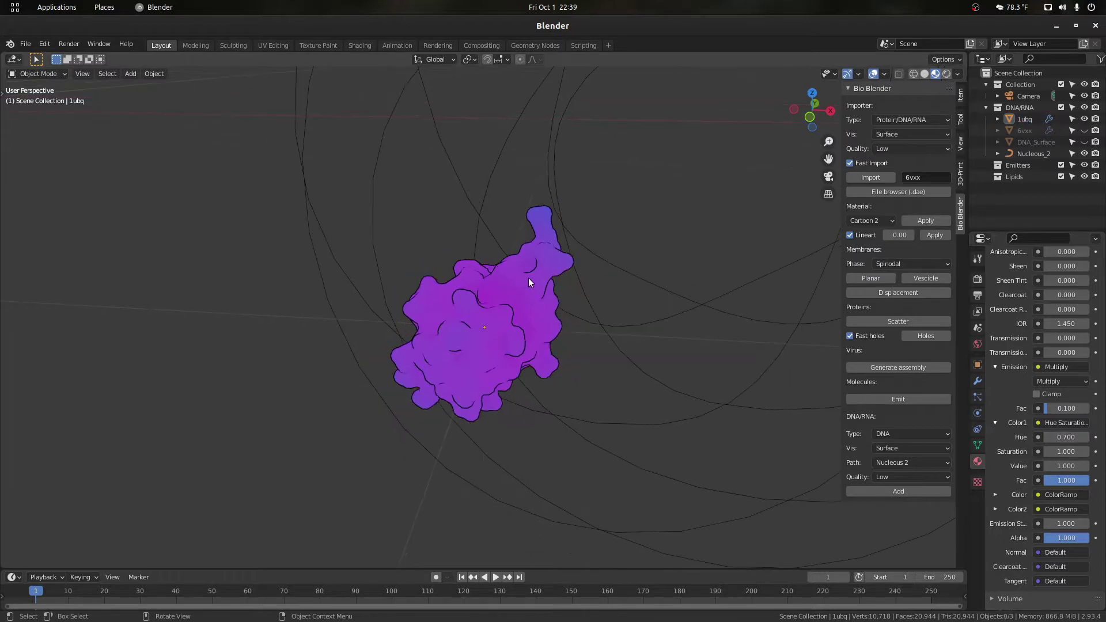
scroll(520, 309, "up", 3)
scroll(599, 263, "down", 5)
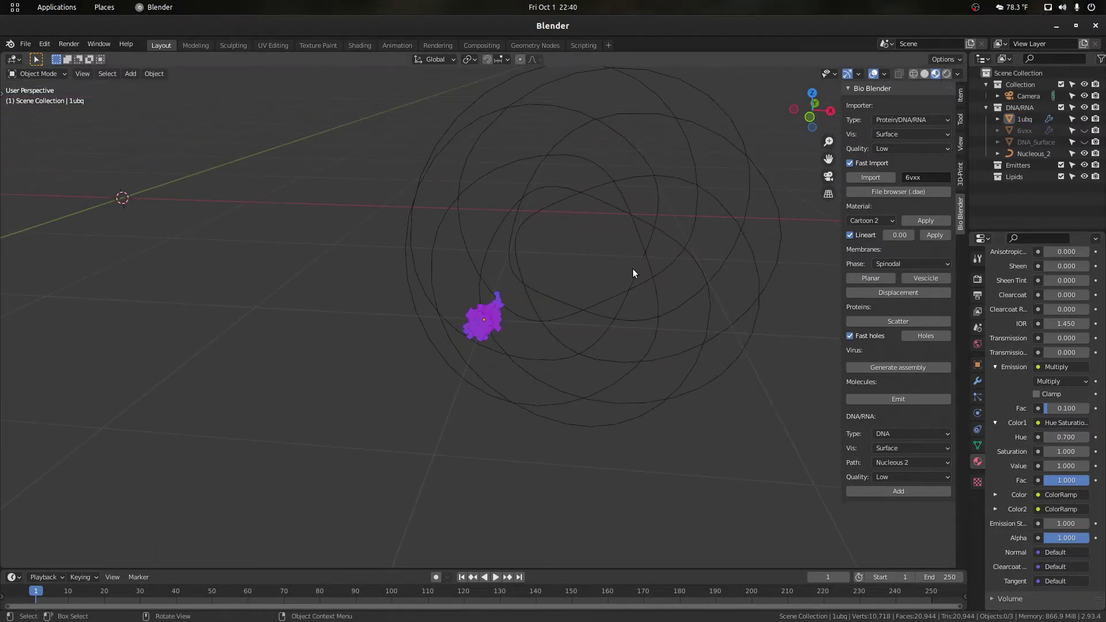
left_click(1084, 131)
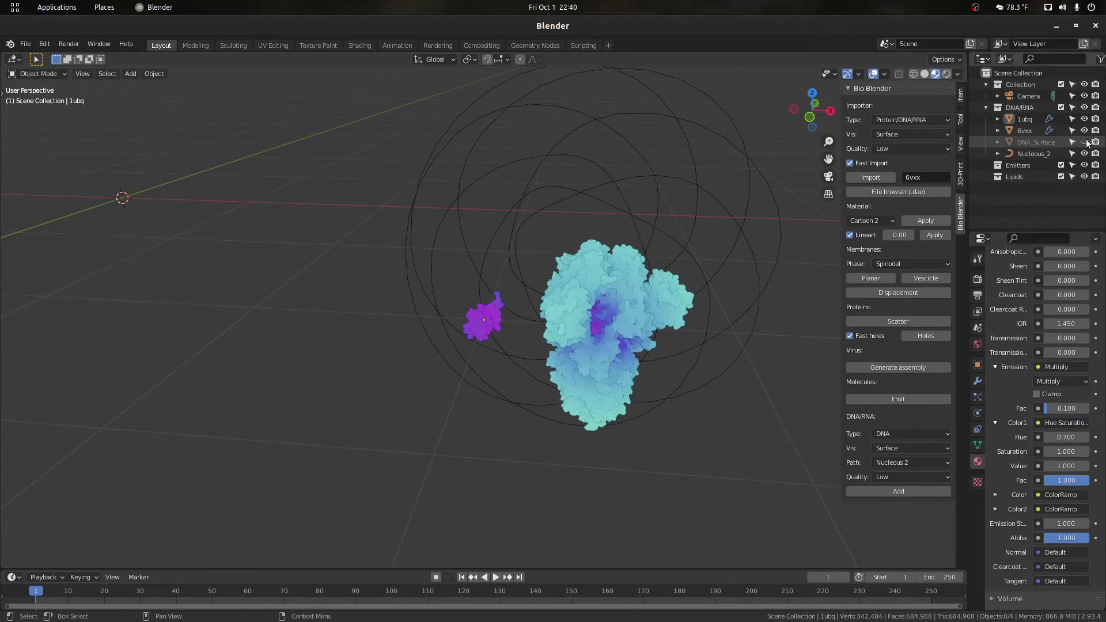
left_click(1084, 141)
scroll(796, 259, "up", 1)
left_click_drag(832, 157, 752, 203)
mouse_move(804, 119)
left_mouse_down()
mouse_move(846, 103)
mouse_move(817, 121)
mouse_move(806, 113)
mouse_move(821, 129)
mouse_move(812, 138)
mouse_move(812, 116)
left_mouse_up()
scroll(568, 252, "up", 2)
Step: Set the shared material's emission Color1 Hue to 0.300
left_click(1046, 437)
left_click(1047, 437)
left_click(1046, 437)
left_click(1047, 437)
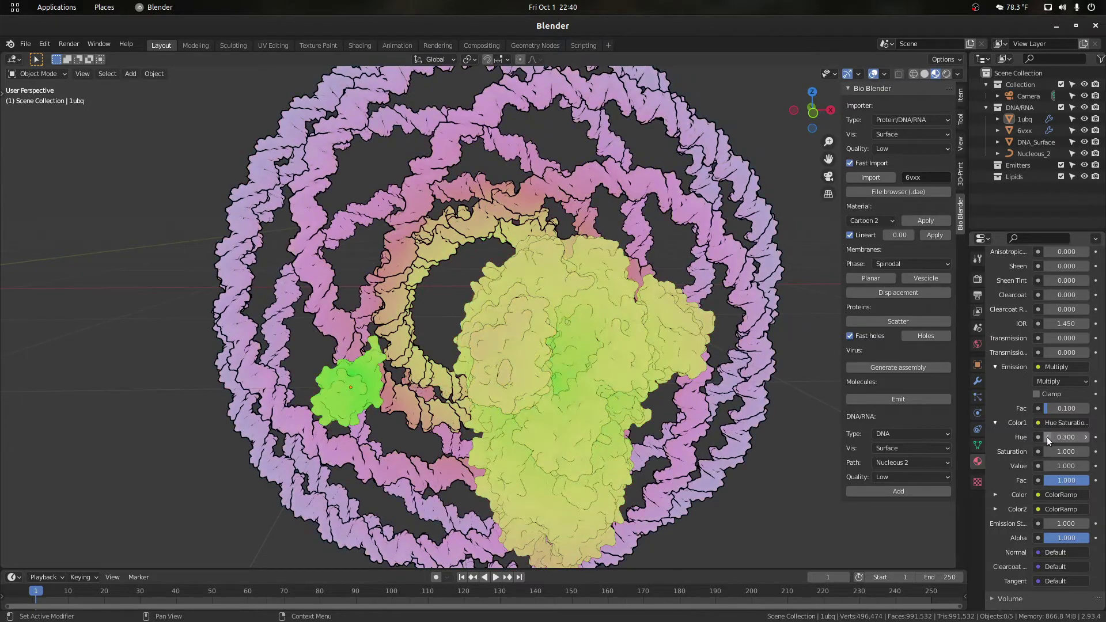
Step: Select all four protein and DNA models and apply the Real 2 material to them
scroll(760, 234, "down", 3)
mouse_move(801, 110)
left_mouse_down()
mouse_move(855, 118)
mouse_move(785, 118)
left_mouse_up()
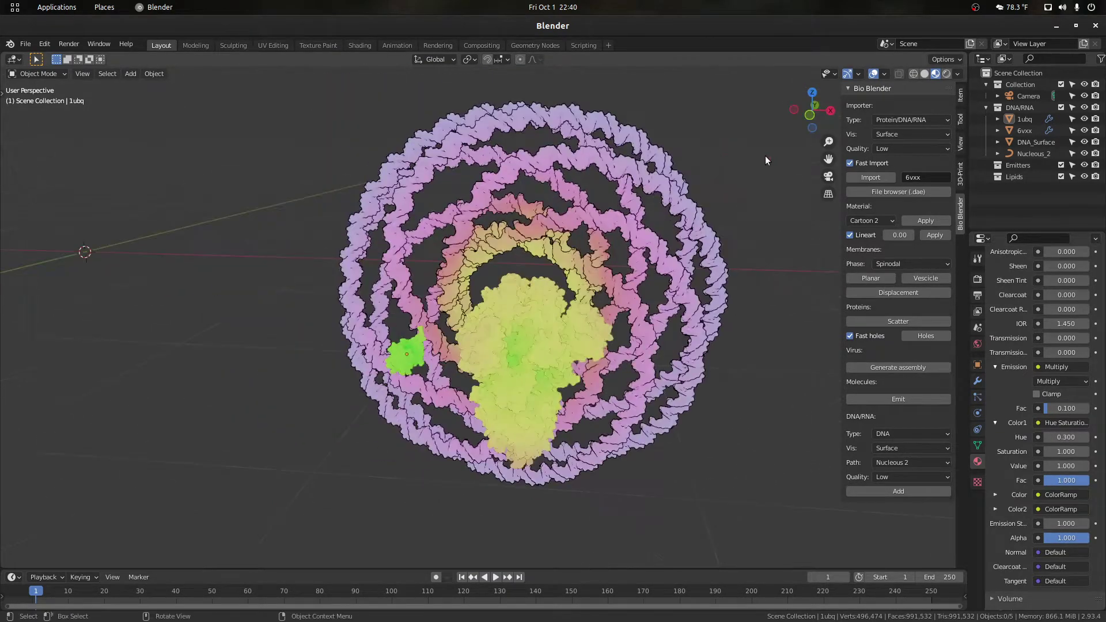
scroll(766, 160, "down", 2)
left_click_drag(739, 484, 341, 109)
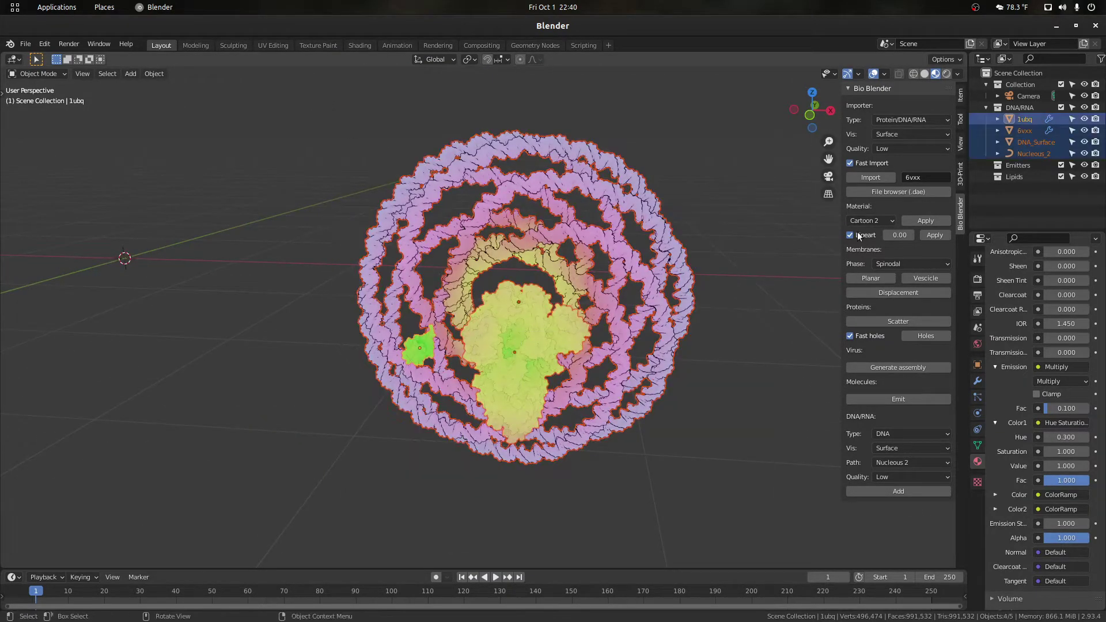
left_click(890, 221)
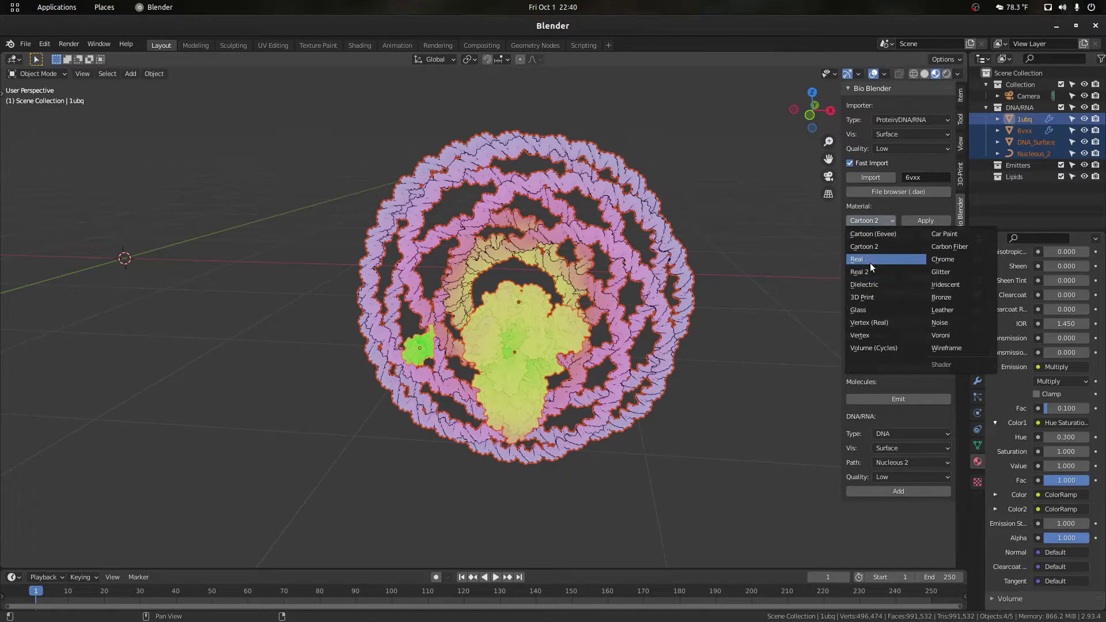
left_click(870, 269)
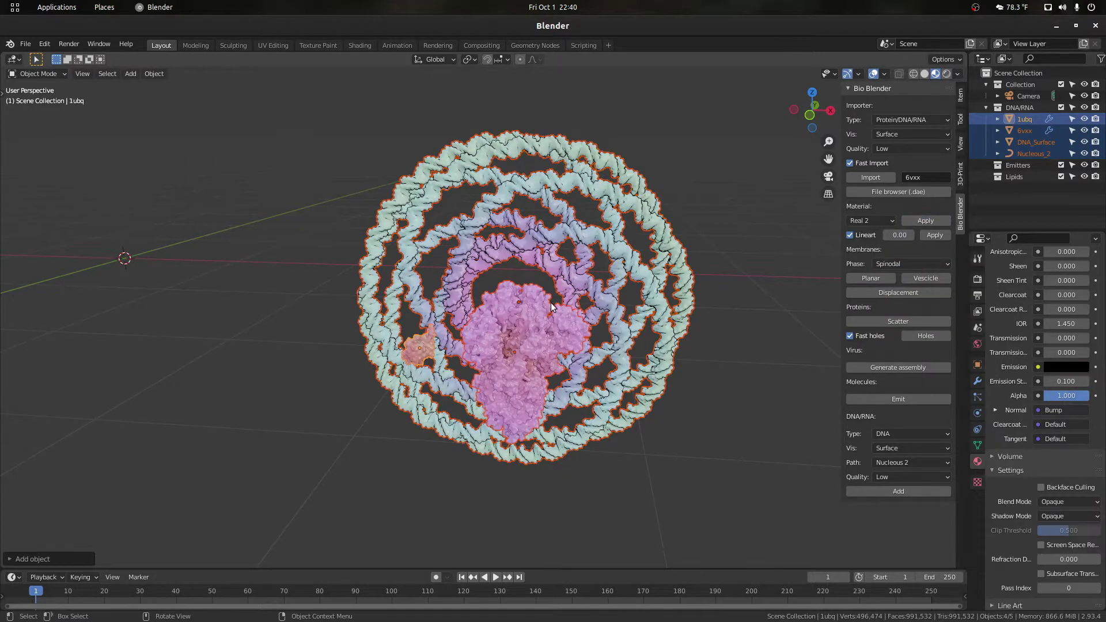
Step: Examine the Real 2 material on the DNA and both proteins from several angles, up close and at a distance
scroll(661, 259, "up", 2)
left_click_drag(816, 104, 736, 234)
left_click(744, 235)
scroll(737, 243, "up", 3)
scroll(698, 202, "down", 3)
scroll(699, 202, "down", 2)
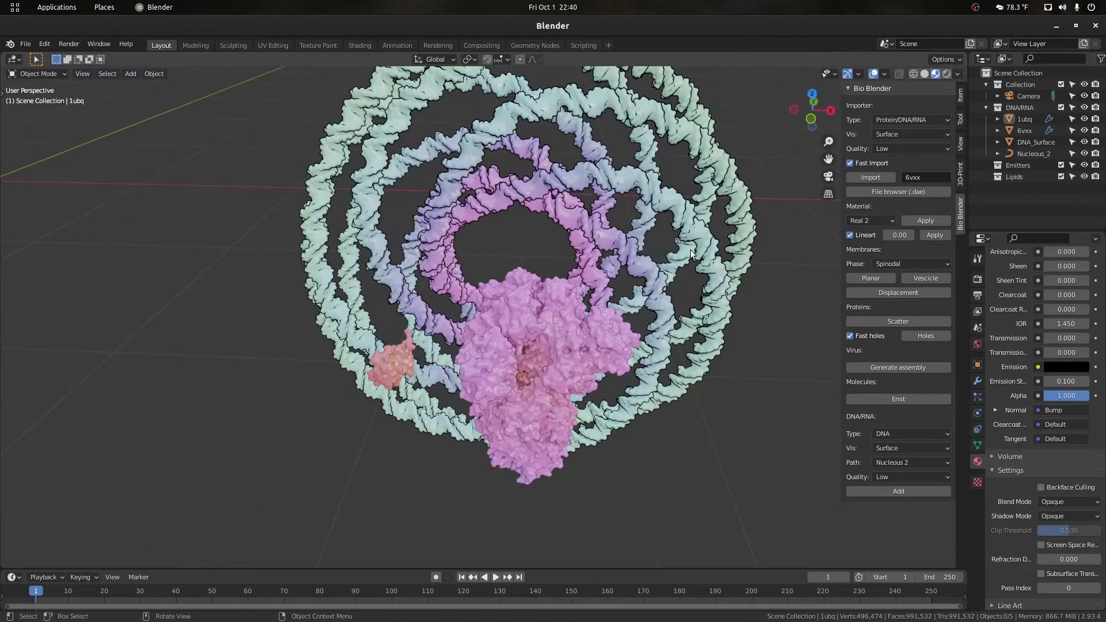
left_click_drag(807, 121, 733, 95)
scroll(632, 288, "up", 2)
scroll(774, 178, "up", 4)
scroll(697, 185, "down", 5)
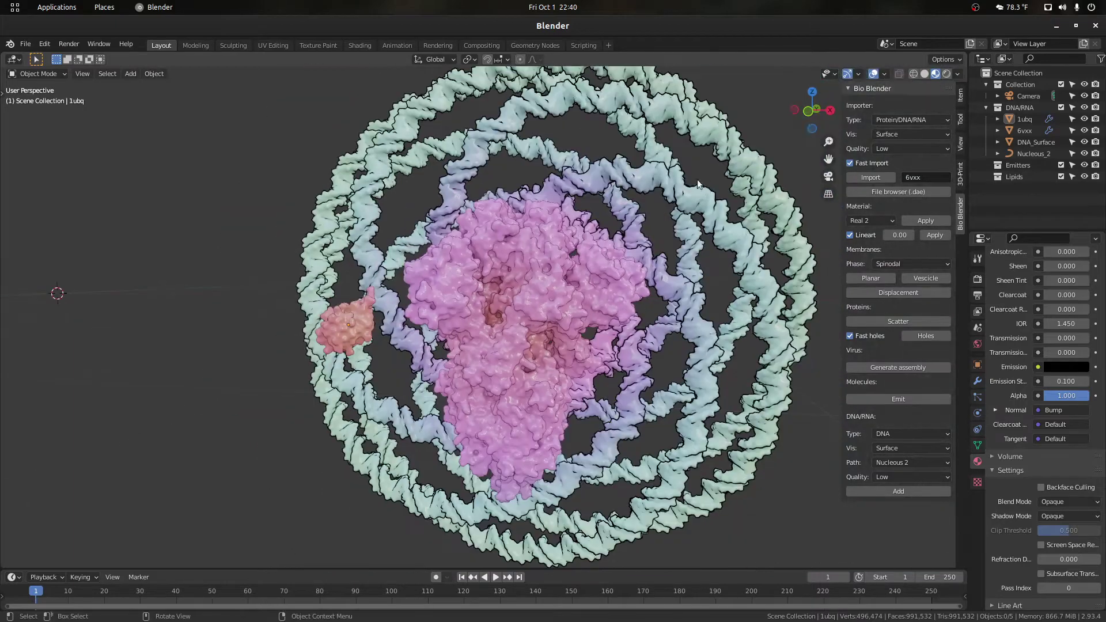
left_click_drag(804, 116, 828, 138)
scroll(766, 242, "down", 3)
Step: Select all the models and expand the Base Color settings of their shared material
left_click_drag(715, 433, 305, 120)
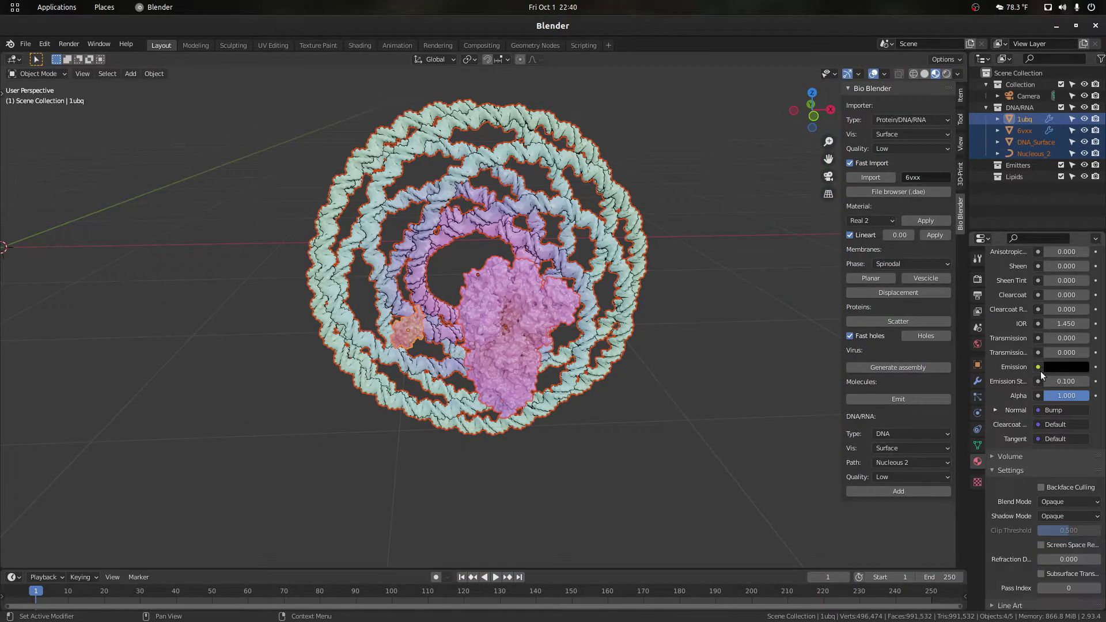
scroll(1027, 412, "up", 10)
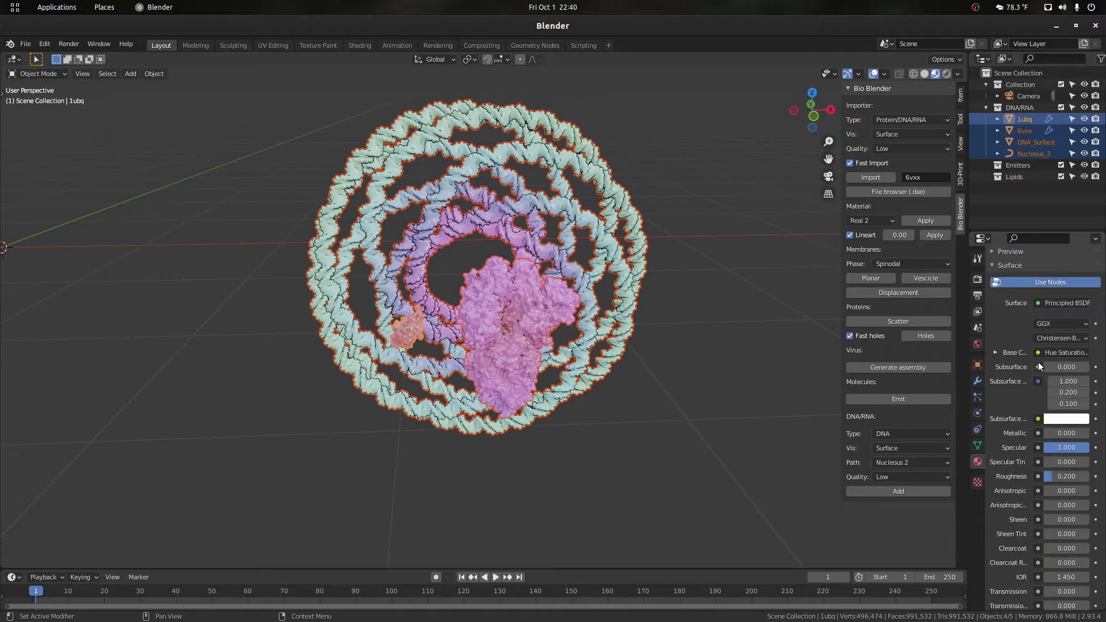
left_click(995, 353)
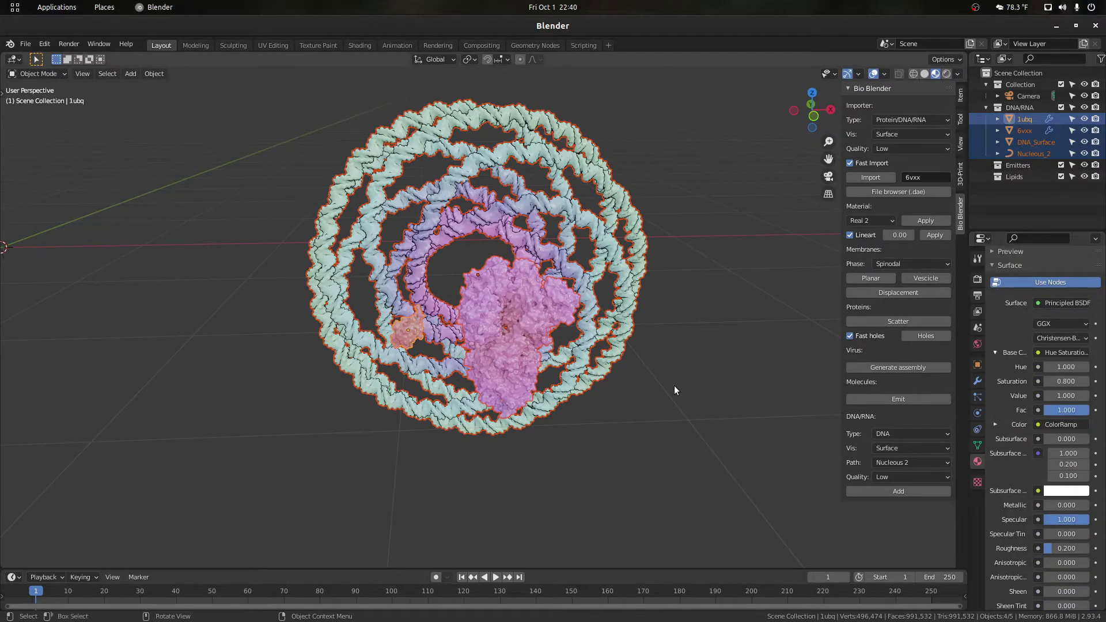
Step: Inspect the DNA surface's shading and outlines from several angles, selecting the DNA model along the way
scroll(583, 364, "up", 2)
scroll(583, 364, "up", 1)
scroll(611, 281, "down", 3)
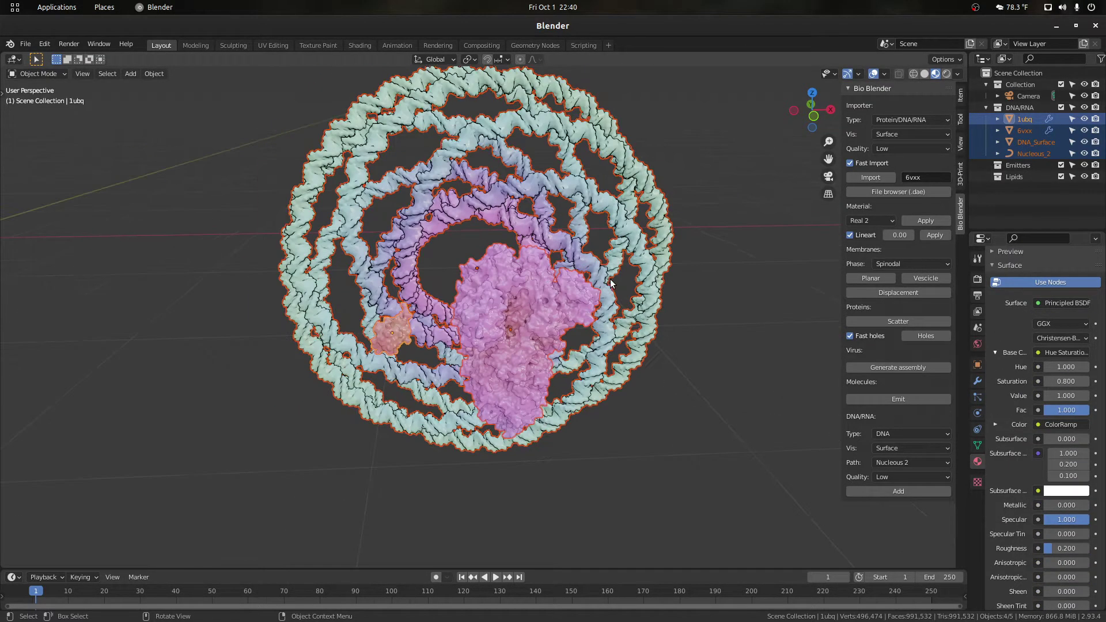
left_click_drag(802, 113, 743, 112)
scroll(482, 227, "up", 3)
left_click(384, 228)
scroll(387, 230, "down", 3)
scroll(636, 233, "down", 1)
scroll(572, 257, "up", 2)
left_click_drag(810, 113, 803, 108)
scroll(576, 201, "up", 3)
scroll(525, 199, "down", 1)
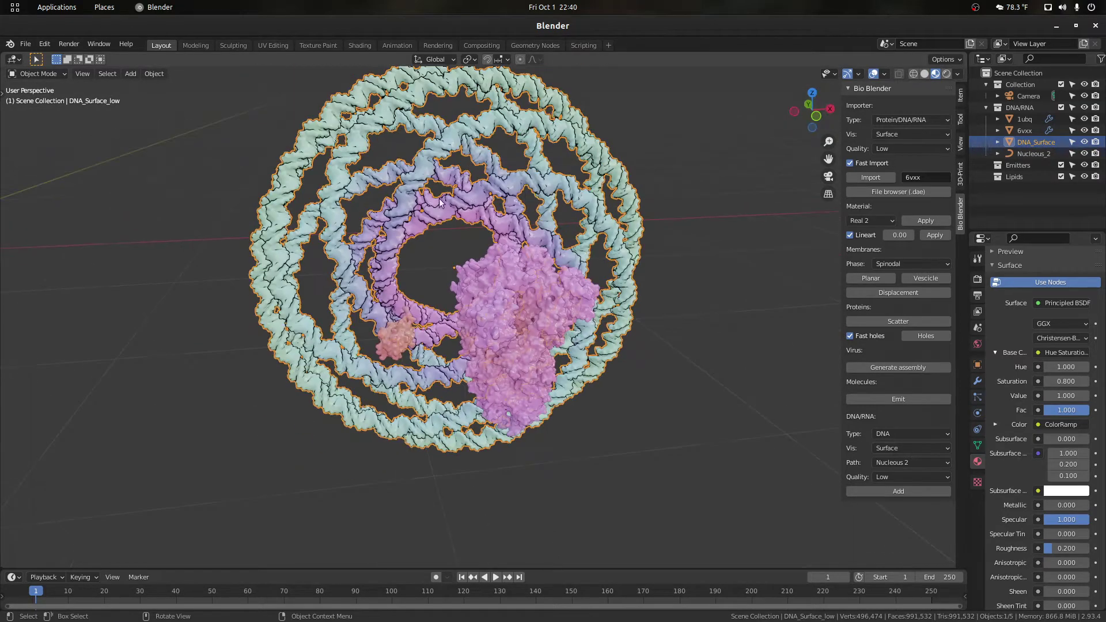
left_click_drag(822, 113, 822, 115)
left_click_drag(828, 157, 939, 126)
Step: Frame the small 1ubq protein and examine its surface, comparing it with the larger protein and the surrounding DNA
scroll(637, 238, "up", 3)
left_click(547, 296)
key("KP_Decimal")
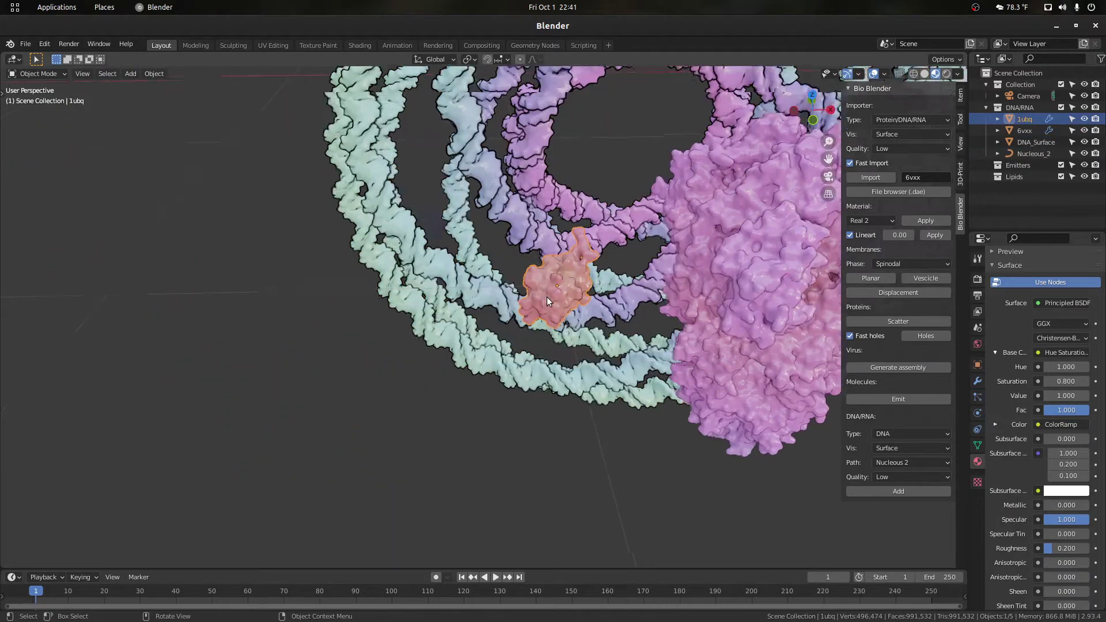
key("KP_Decimal")
scroll(547, 296, "down", 3)
left_click_drag(813, 119, 749, 170)
scroll(751, 186, "down", 4)
left_click_drag(827, 159, 720, 47)
left_click_drag(810, 122, 726, 173)
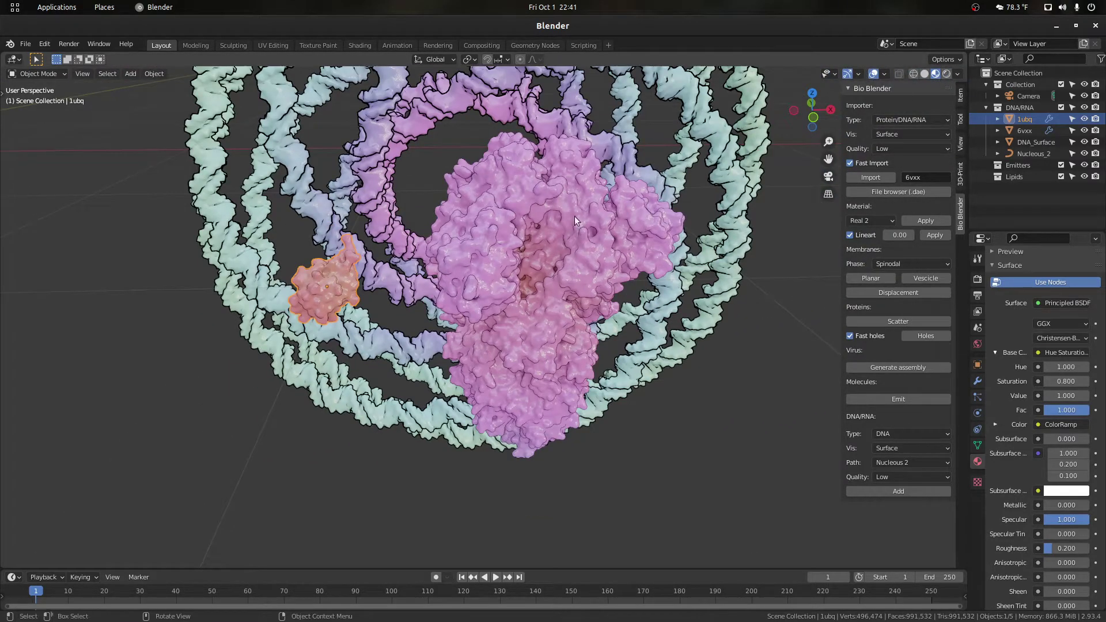
scroll(575, 221, "down", 5)
scroll(665, 362, "up", 4)
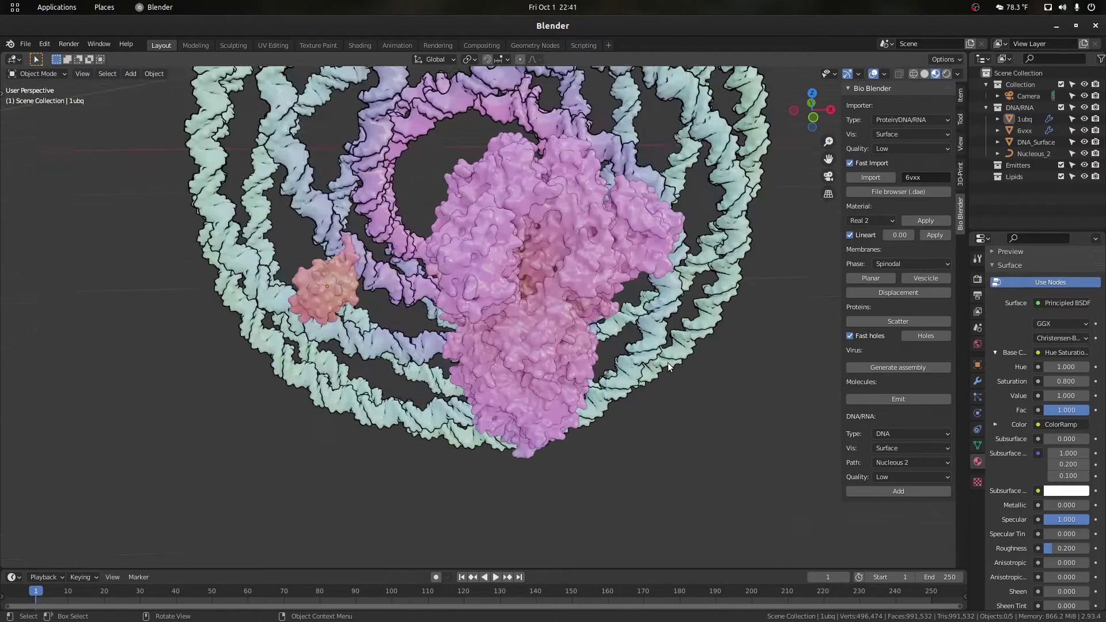
scroll(668, 365, "down", 4)
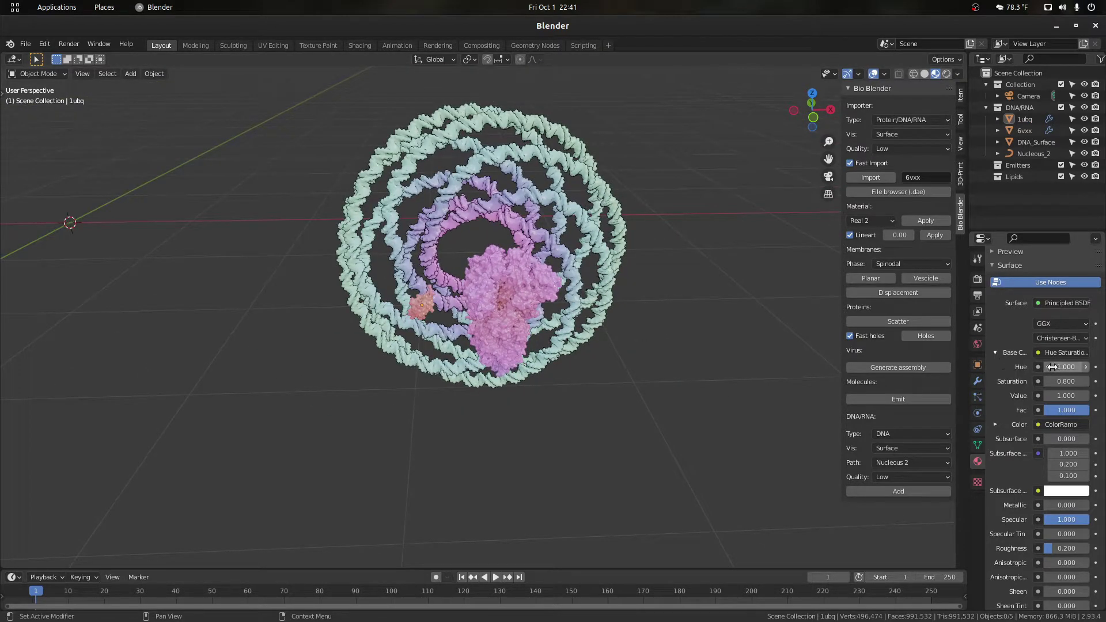
Step: Lower the Base Color Hue of the shared material step by step to 0.400
scroll(717, 347, "up", 4)
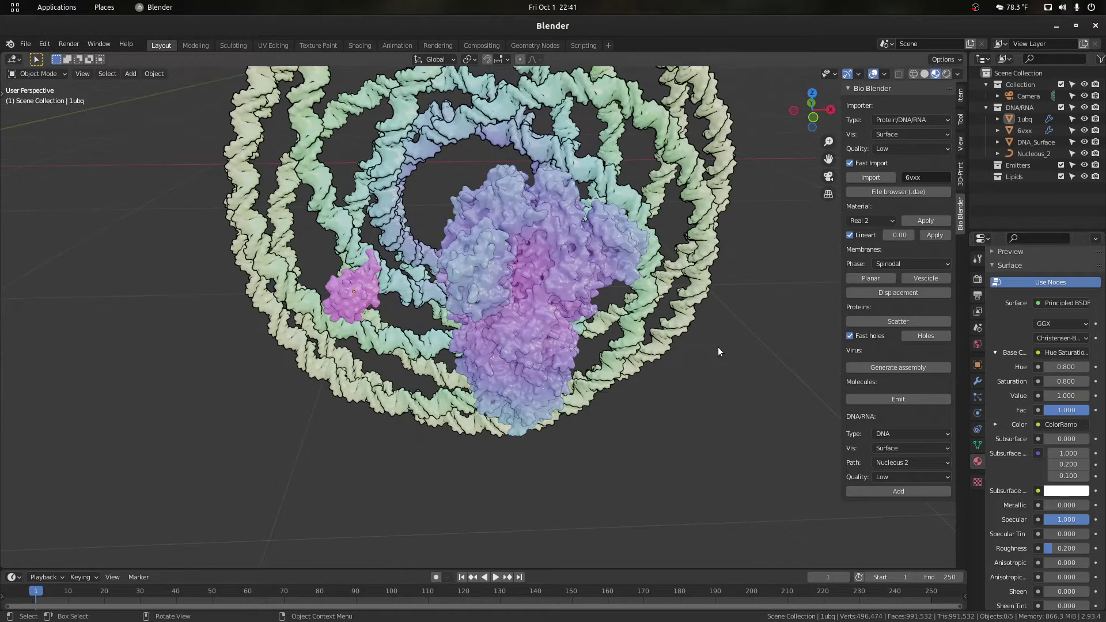
left_click(1047, 366)
left_click(1047, 367)
left_click(1046, 367)
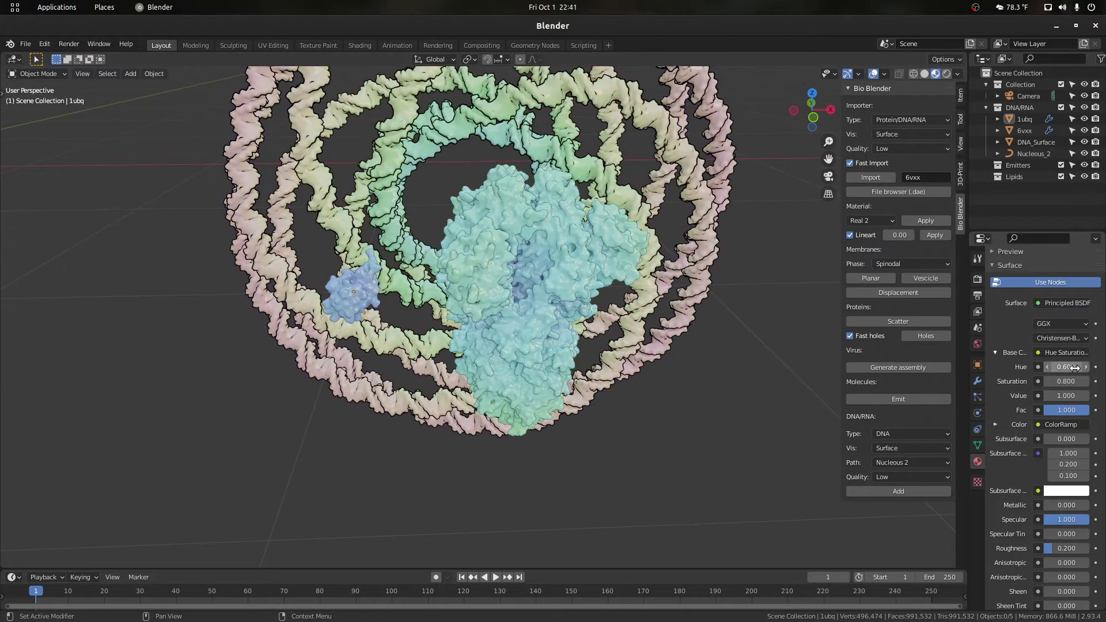
left_click(1047, 366)
left_click(1046, 366)
mouse_move(816, 123)
left_mouse_down()
mouse_move(737, 130)
mouse_move(803, 164)
mouse_move(816, 123)
left_mouse_up()
scroll(687, 294, "down", 3)
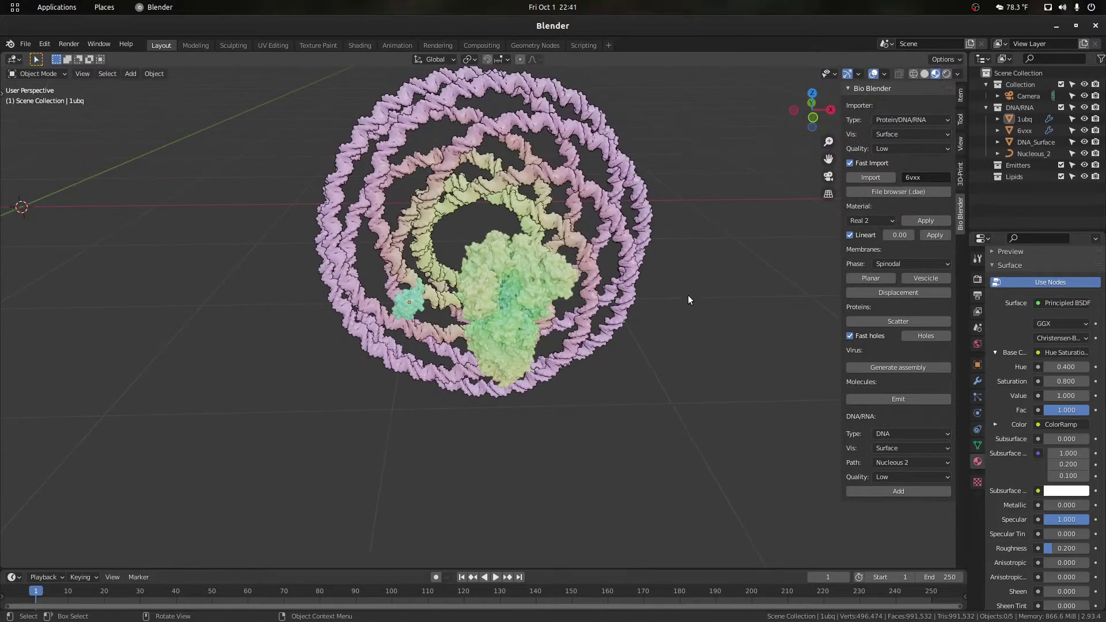
Step: Delete all the protein and DNA models from the scene and recentre the view on the origin
scroll(690, 407, "down", 2)
left_click_drag(296, 145, 298, 75)
key("Delete")
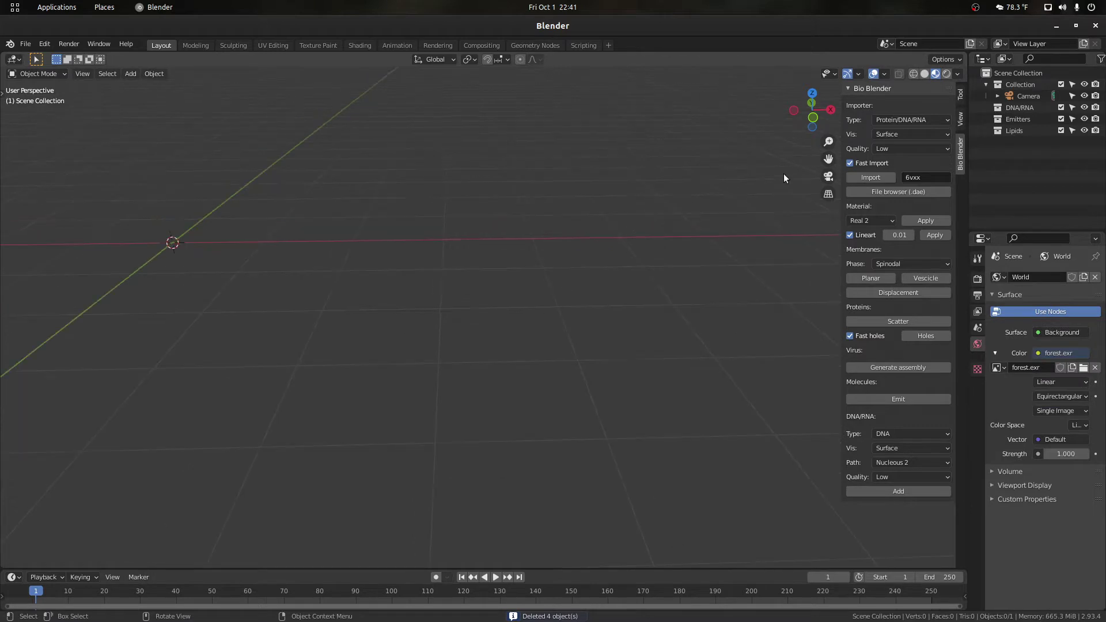
left_click_drag(823, 160, 597, 238)
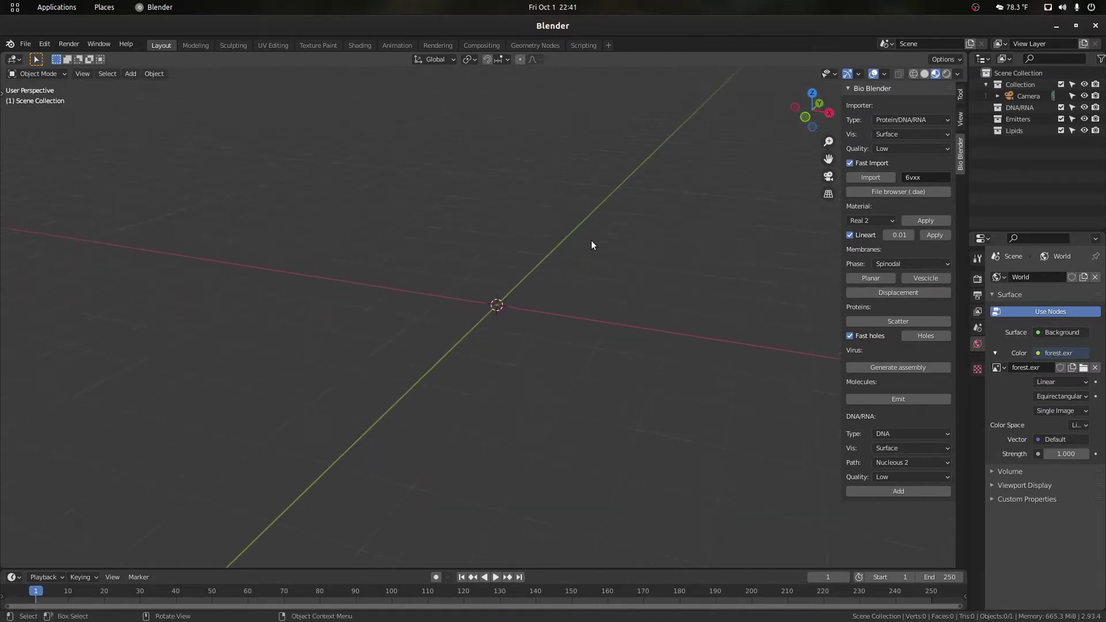
Step: Set the importer's visualisation to Spheres and enter 1ubq as the structure to import
left_click(887, 136)
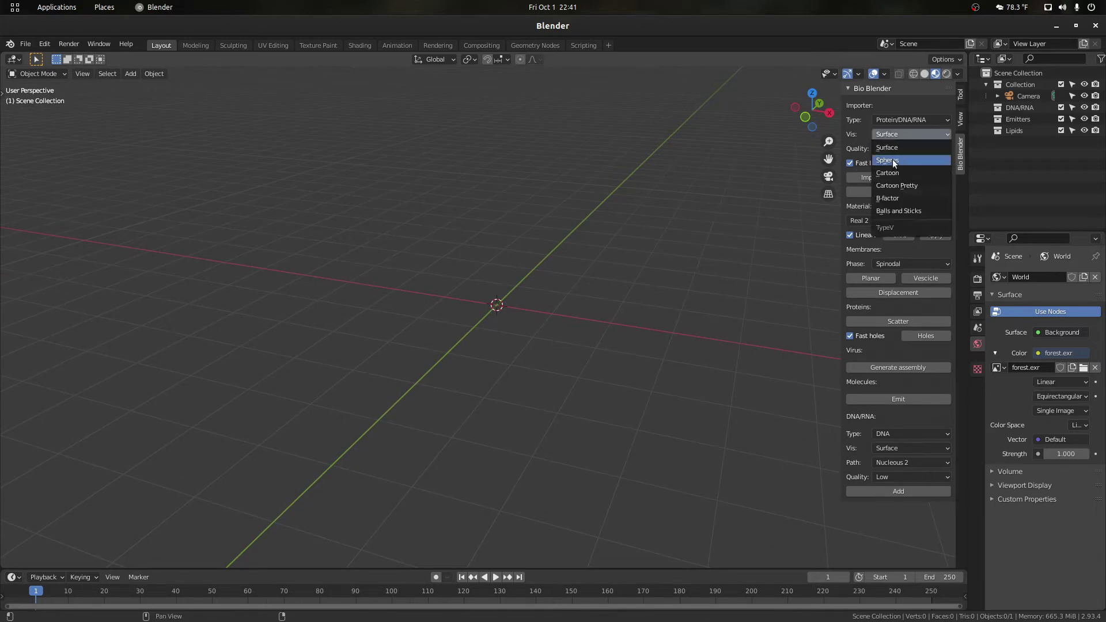
left_click(893, 161)
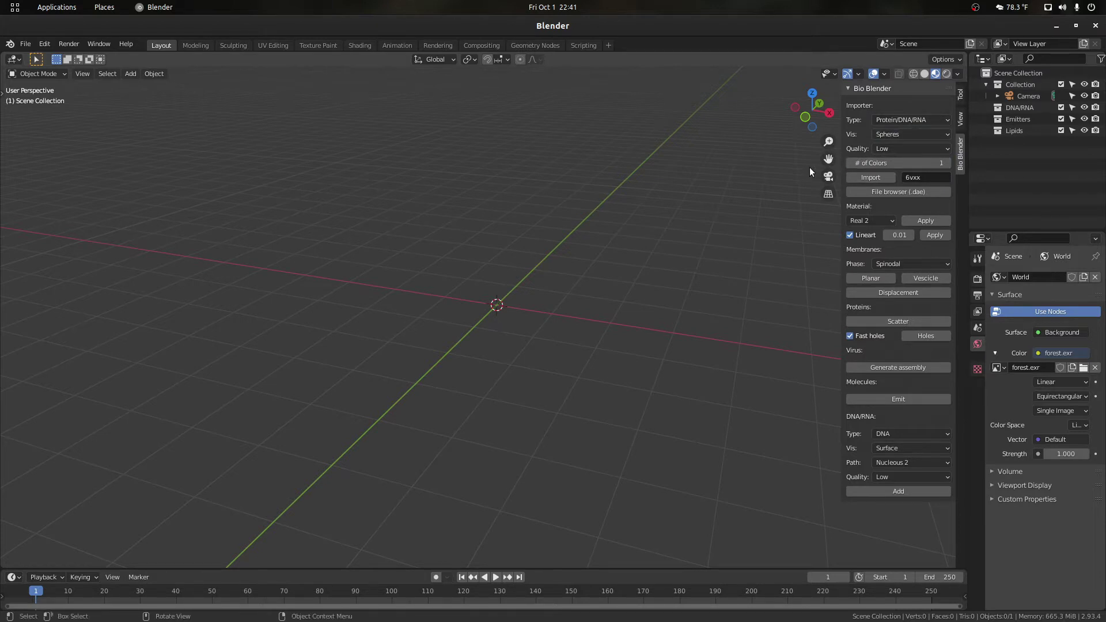
left_click(923, 177)
type("1ubq")
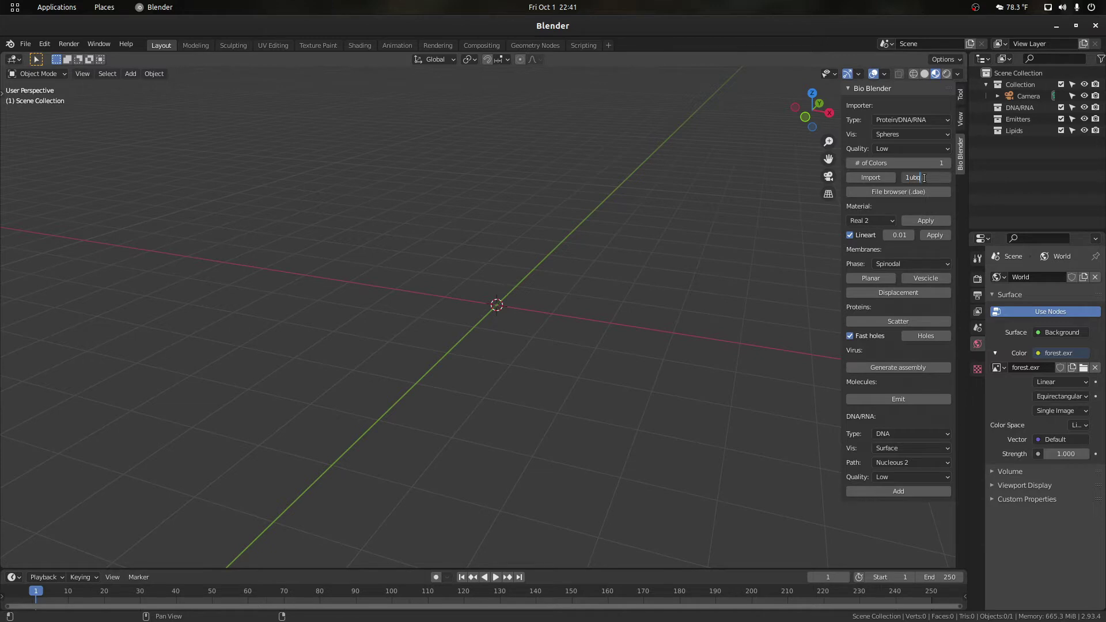
Step: Compare the import quality options offered for the Spheres and Surface visualisations, ending on Spheres
left_click(894, 150)
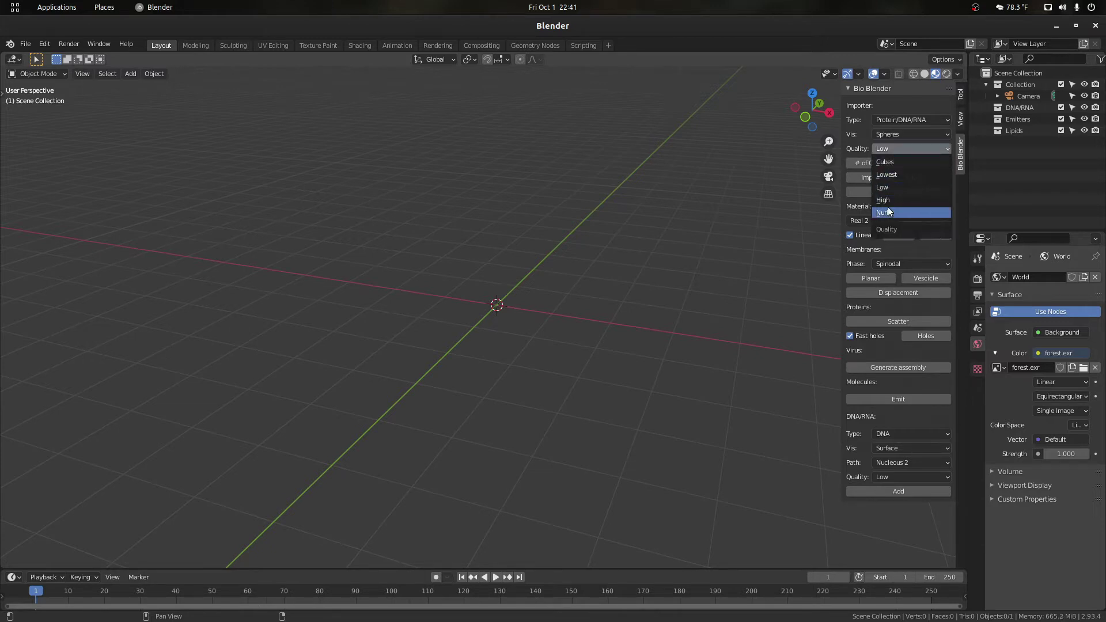
left_click(890, 137)
left_click(891, 136)
left_click(891, 136)
left_click(891, 148)
left_click(894, 147)
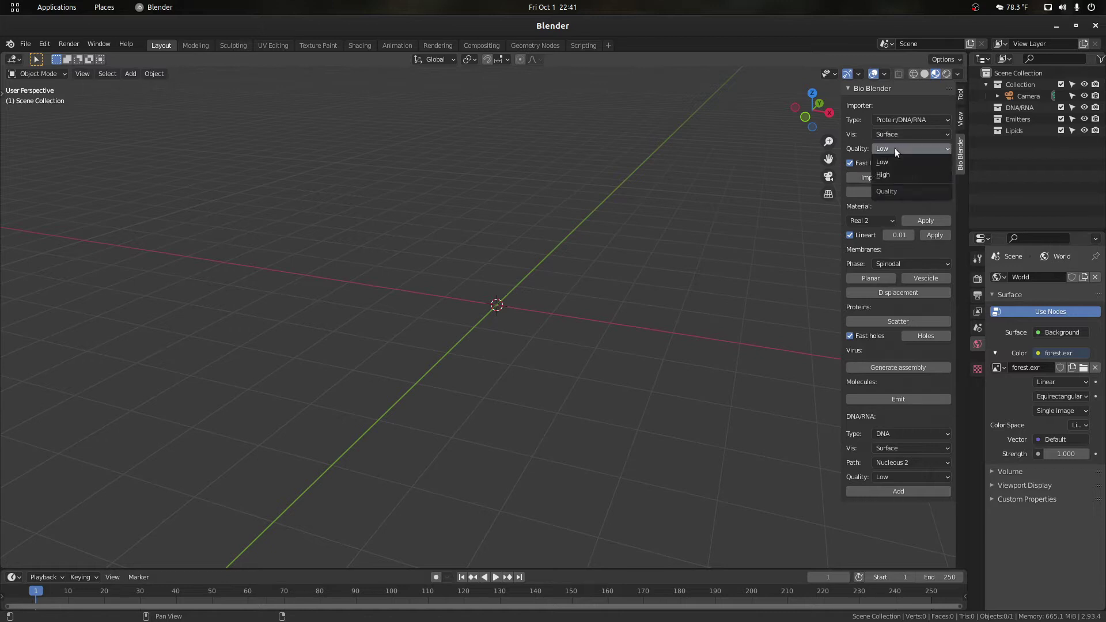
left_click(893, 132)
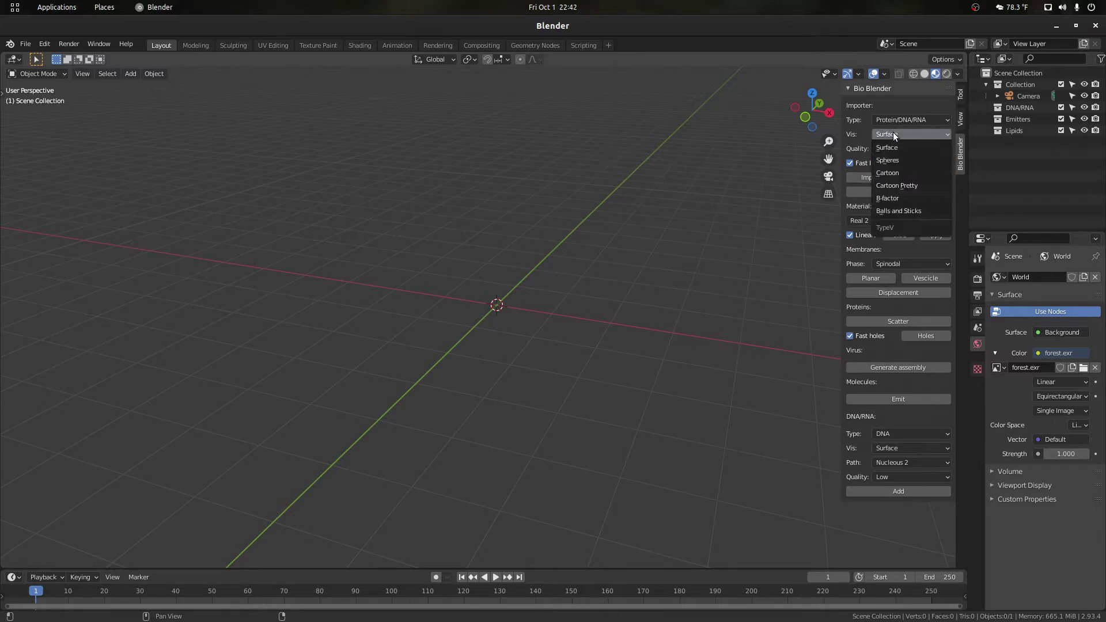
left_click(894, 149)
left_click(895, 150)
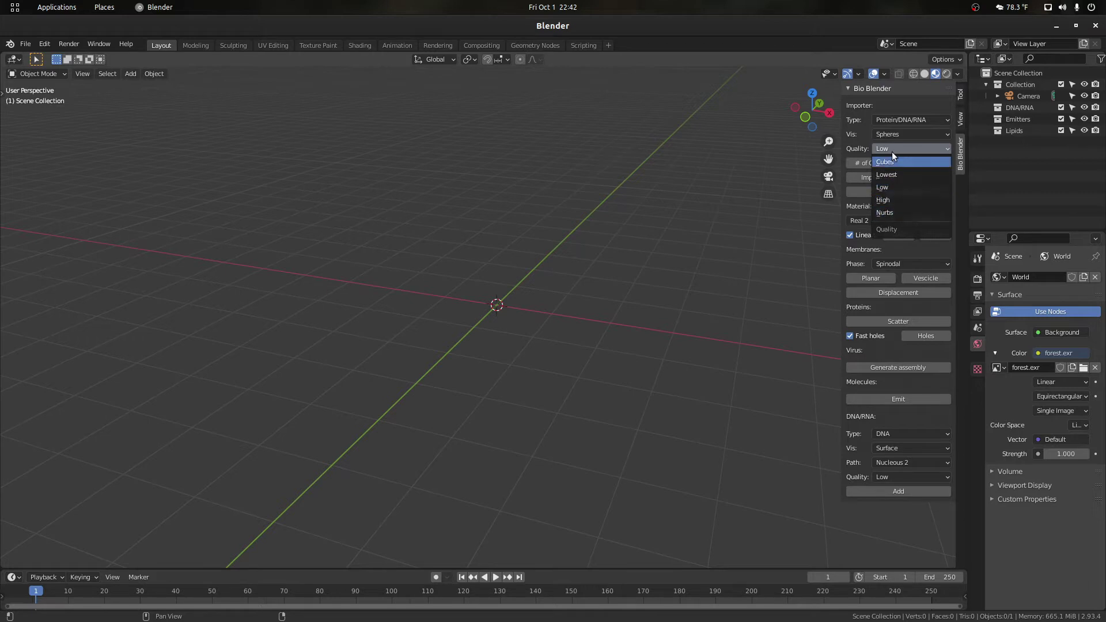
Step: Import 1ubq as Spheres with Low quality and the number of colours at 1
left_click(889, 182)
left_click(925, 162)
left_click(688, 216)
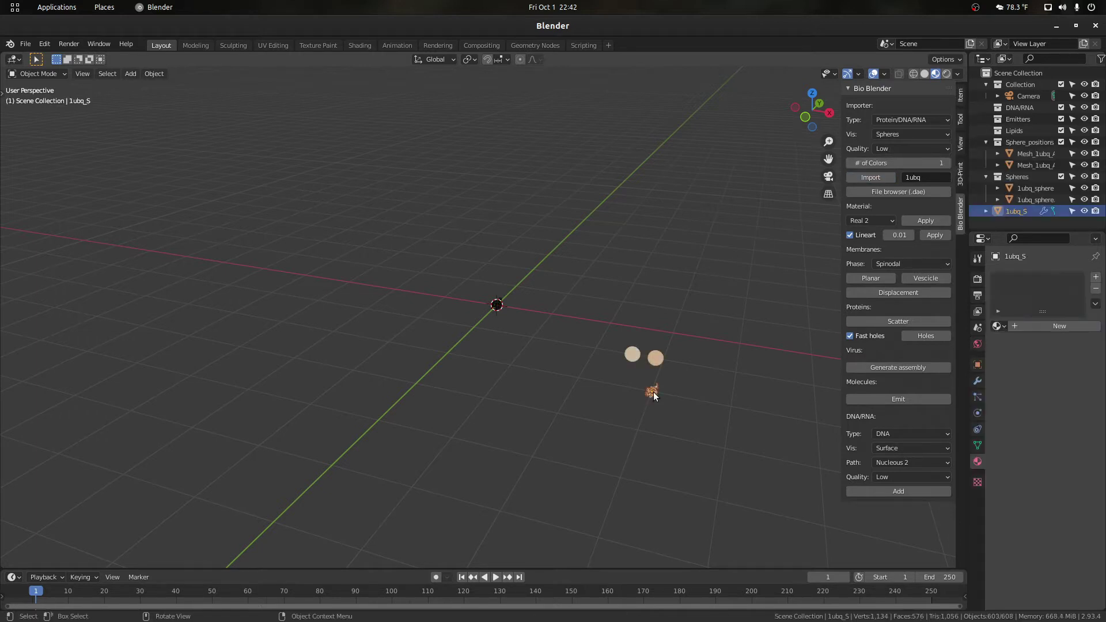
Step: Examine the imported 1ubq sphere model up close, along with the two large template spheres above it
left_click(658, 318)
scroll(660, 316, "up", 2)
scroll(687, 284, "down", 3)
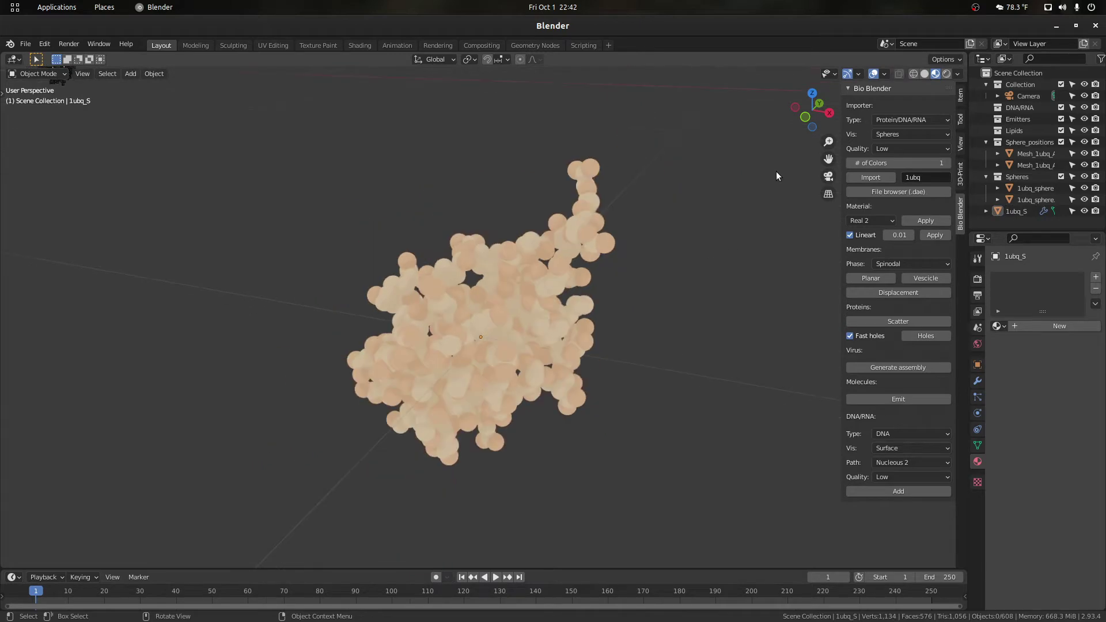
middle_click_drag(58, 79, 42, 166)
left_click_drag(812, 110, 794, 127)
scroll(693, 171, "down", 3)
scroll(693, 167, "down", 2)
scroll(732, 144, "down", 4)
Step: Apply line art with a thickness of 0.01 to the two large 1ubq template spheres
left_click_drag(549, 215, 289, 101)
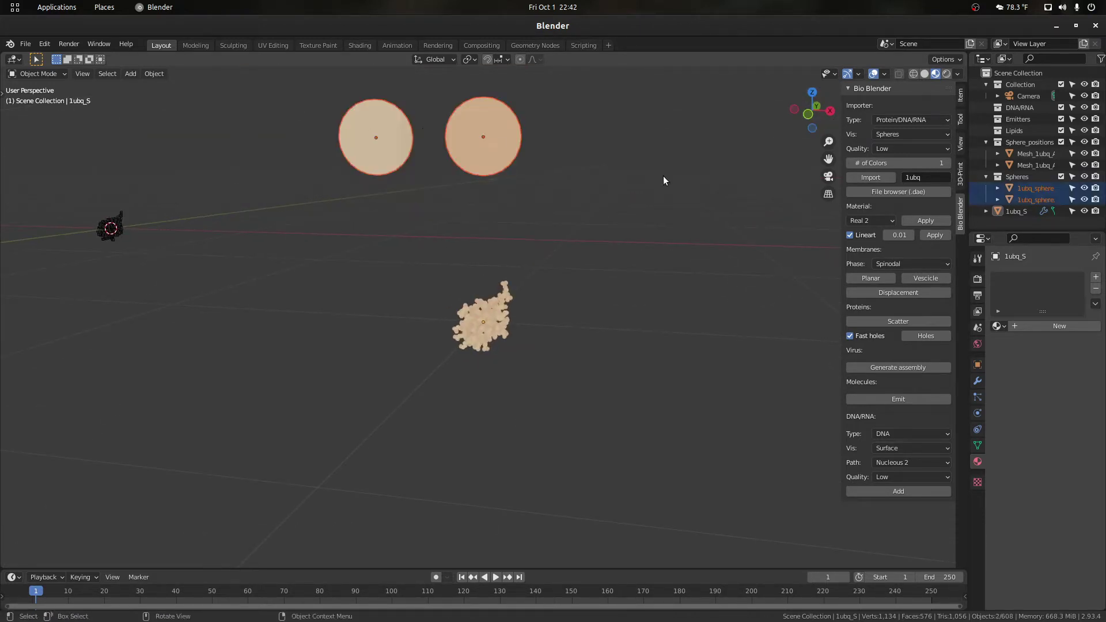
left_click_drag(593, 225, 265, 86)
left_click(934, 238)
scroll(600, 316, "up", 10)
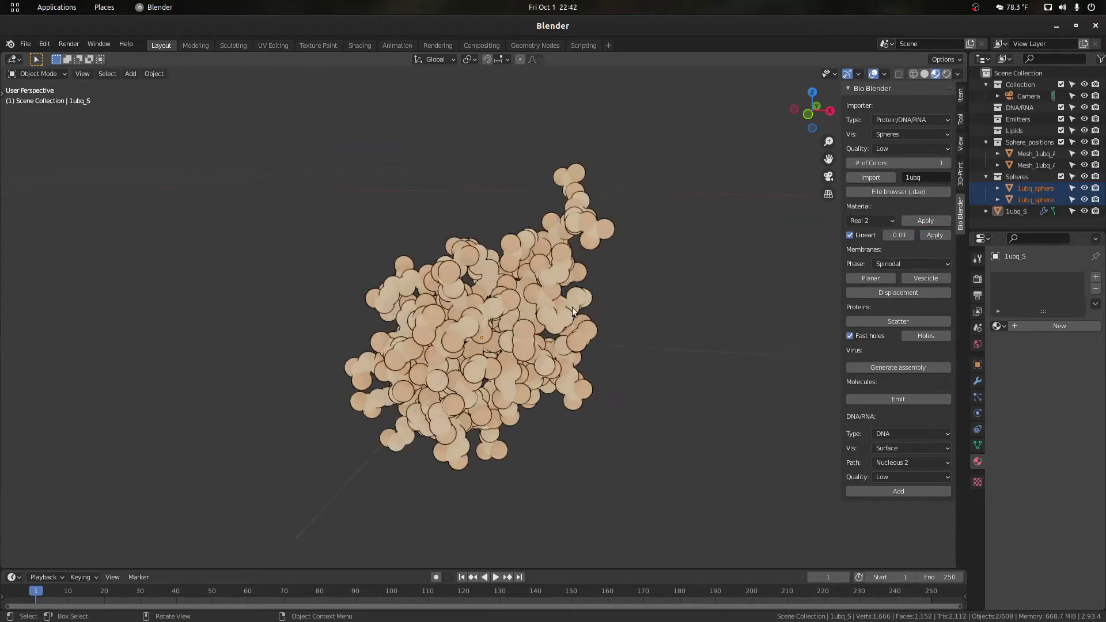
left_click(714, 282)
left_click_drag(815, 121, 719, 262)
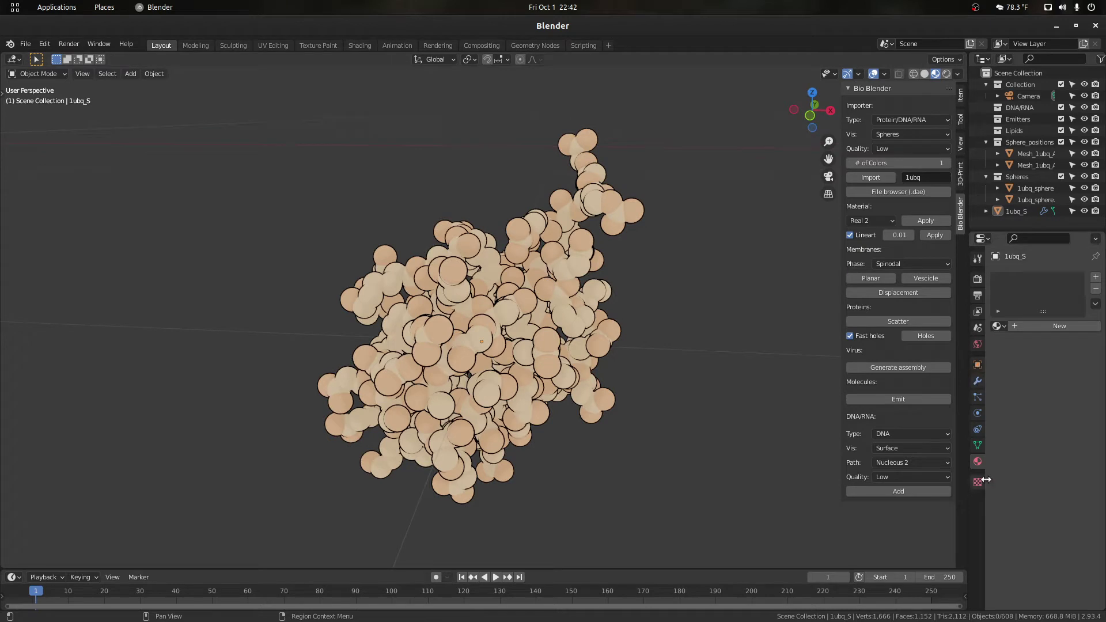
Step: Review the available render engines in the render settings and leave the engine on Eevee
left_click(977, 279)
left_click(1055, 279)
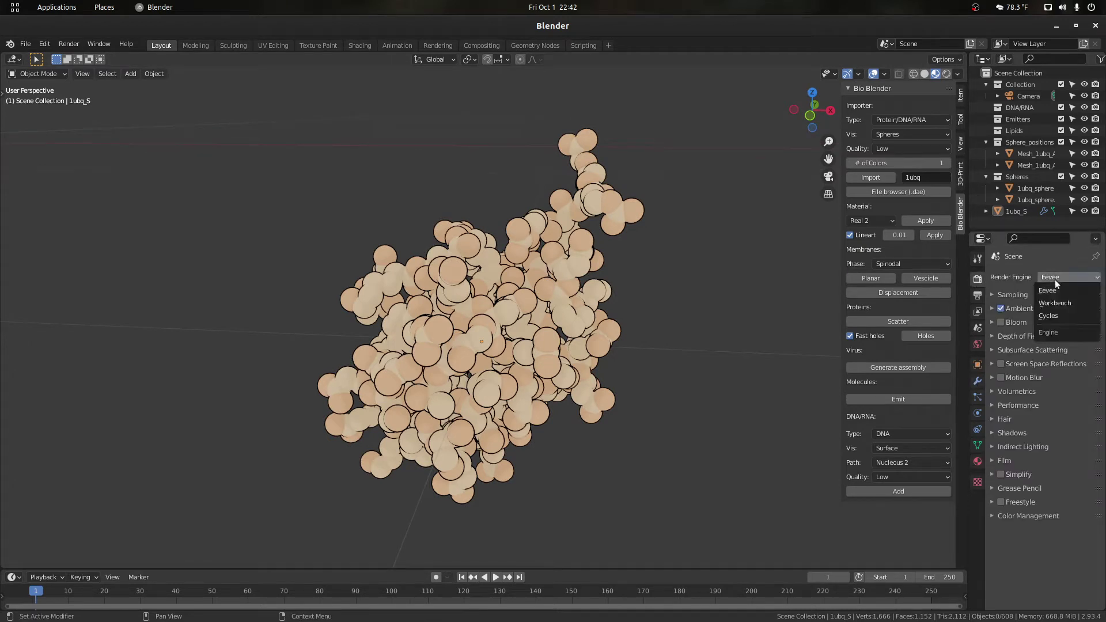
left_click(1054, 279)
left_click(1055, 279)
left_click(1057, 280)
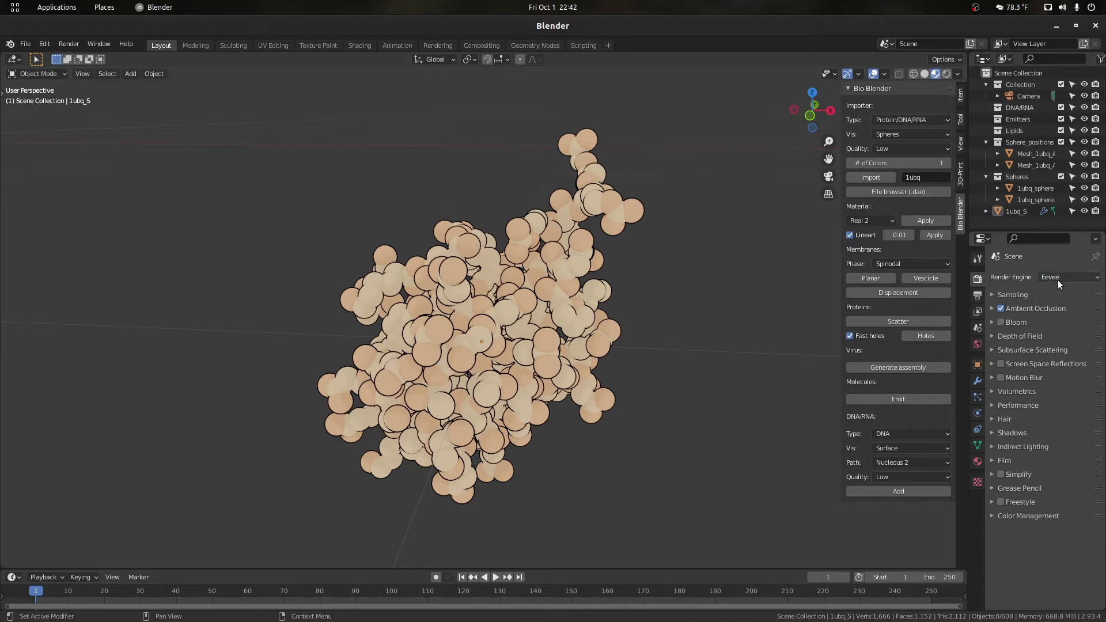
left_click(1057, 280)
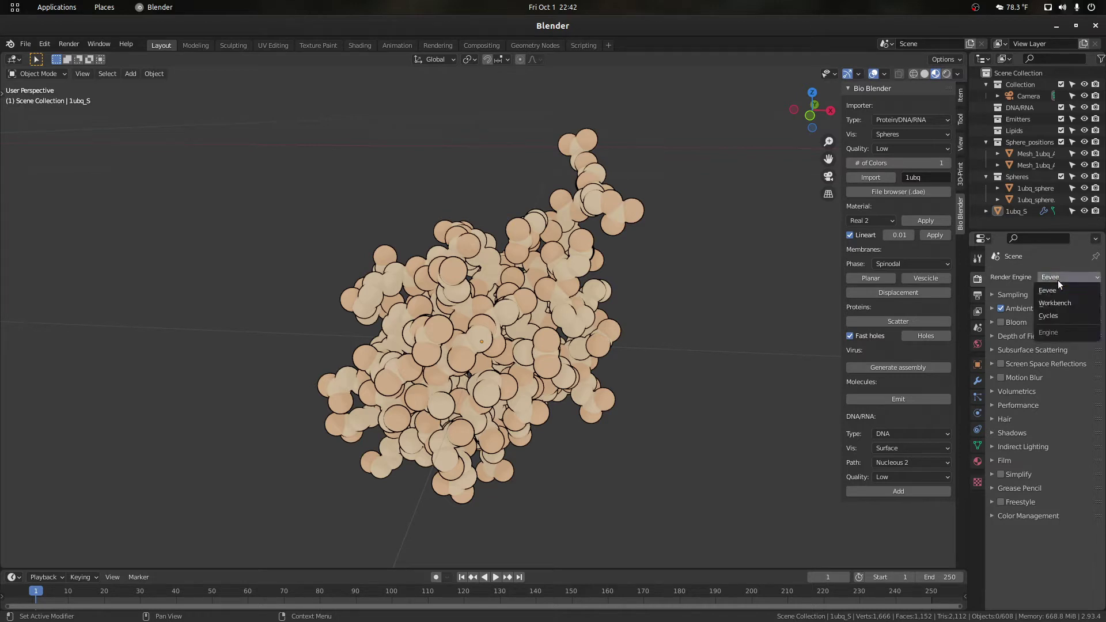
left_click(1055, 279)
left_click(1055, 278)
left_click(1055, 278)
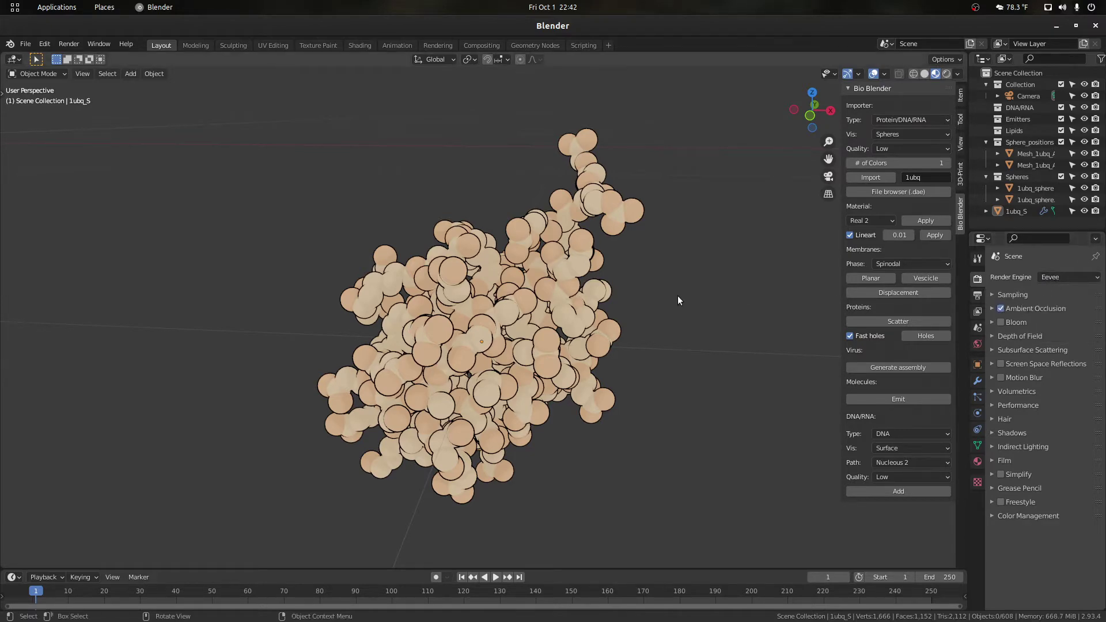
Step: Examine the outlines and shading of the 1ubq sphere model from a distance and up close
scroll(666, 297, "up", 3)
scroll(657, 298, "down", 4)
mouse_move(810, 118)
left_mouse_down()
mouse_move(776, 107)
mouse_move(823, 118)
mouse_move(797, 117)
mouse_move(795, 104)
left_mouse_up()
scroll(717, 219, "up", 2)
scroll(717, 219, "down", 2)
scroll(710, 191, "up", 3)
scroll(636, 272, "down", 3)
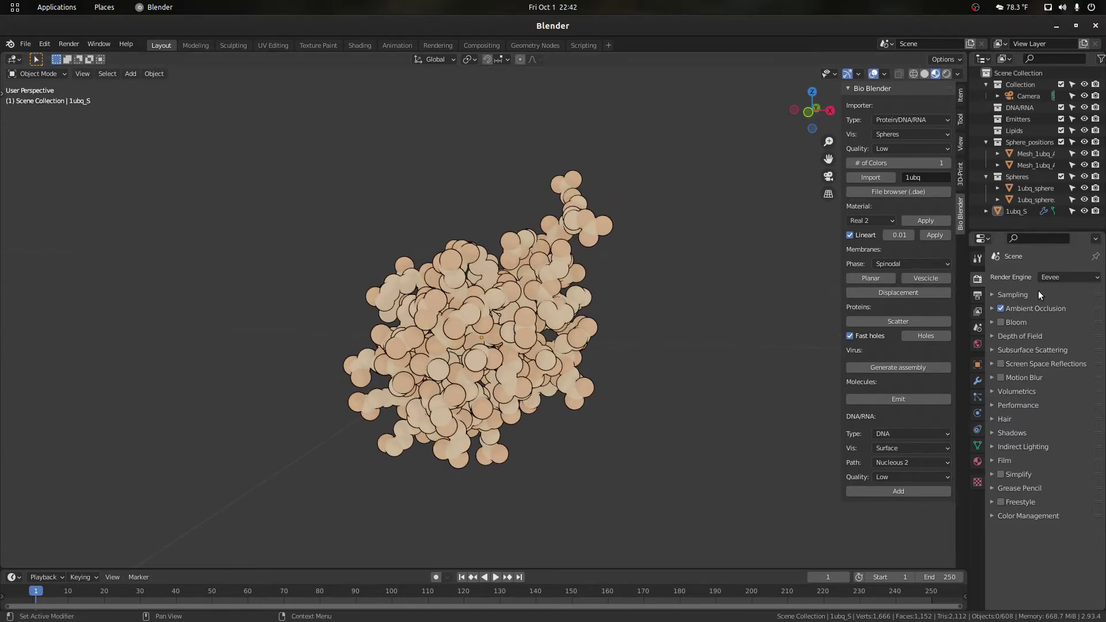
scroll(671, 337, "up", 6)
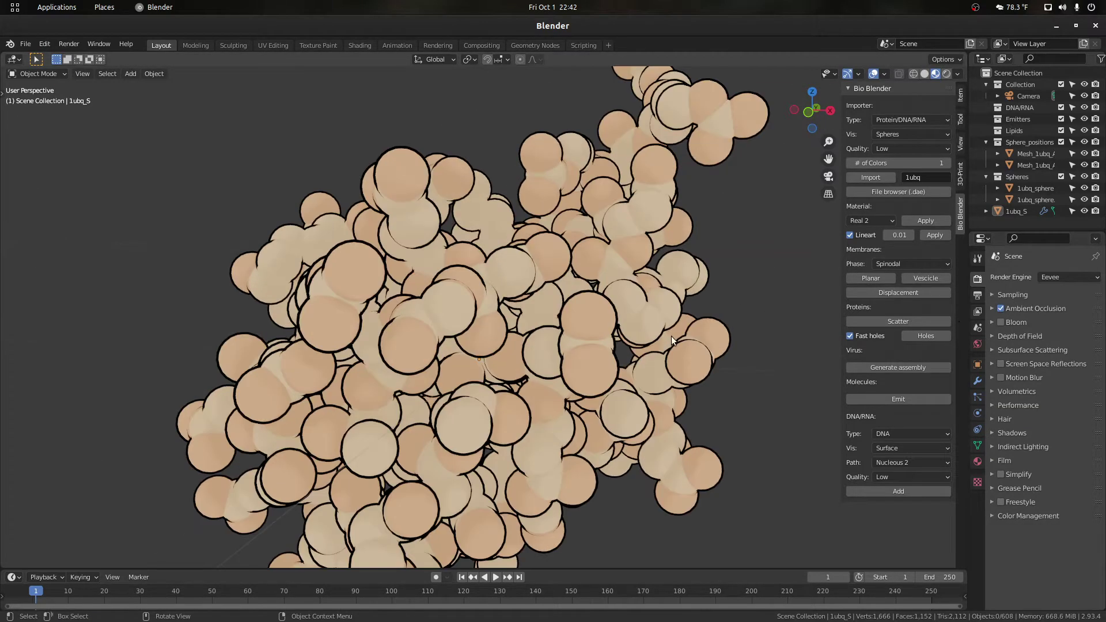
scroll(679, 257, "up", 5)
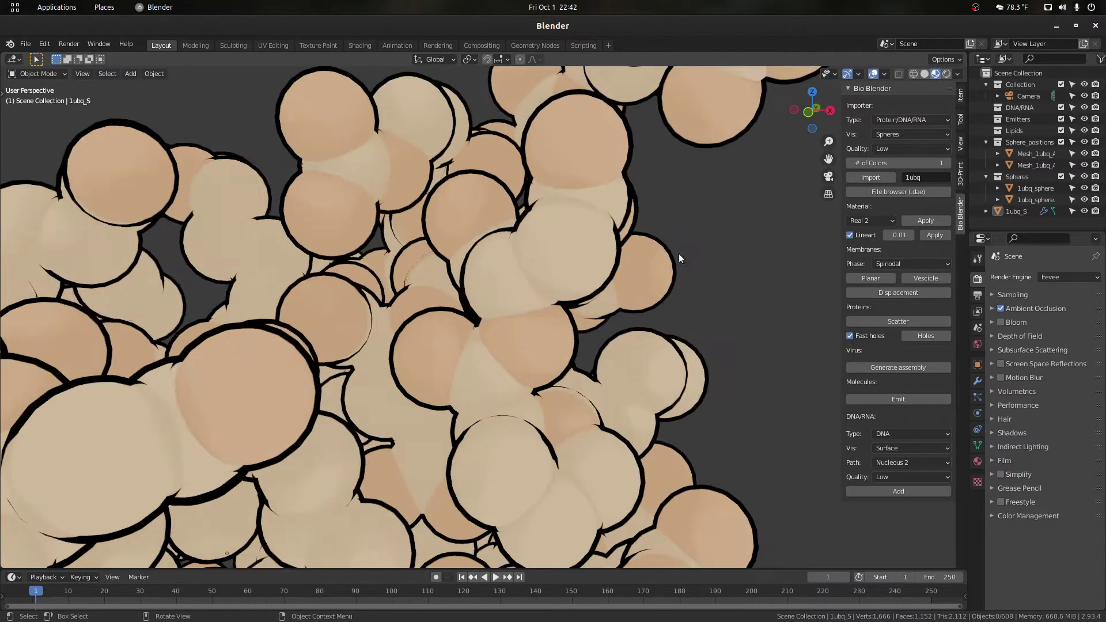
Step: Turn Eevee's ambient occlusion off and back on to compare the shading of the 1ubq spheres
left_click(1000, 308)
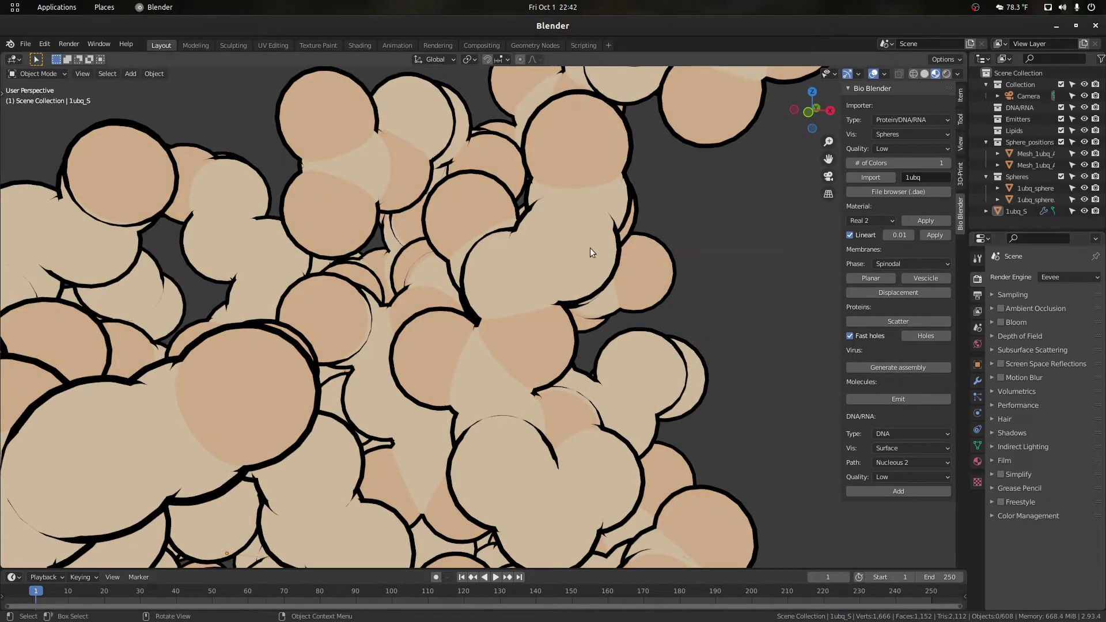
left_click(1000, 308)
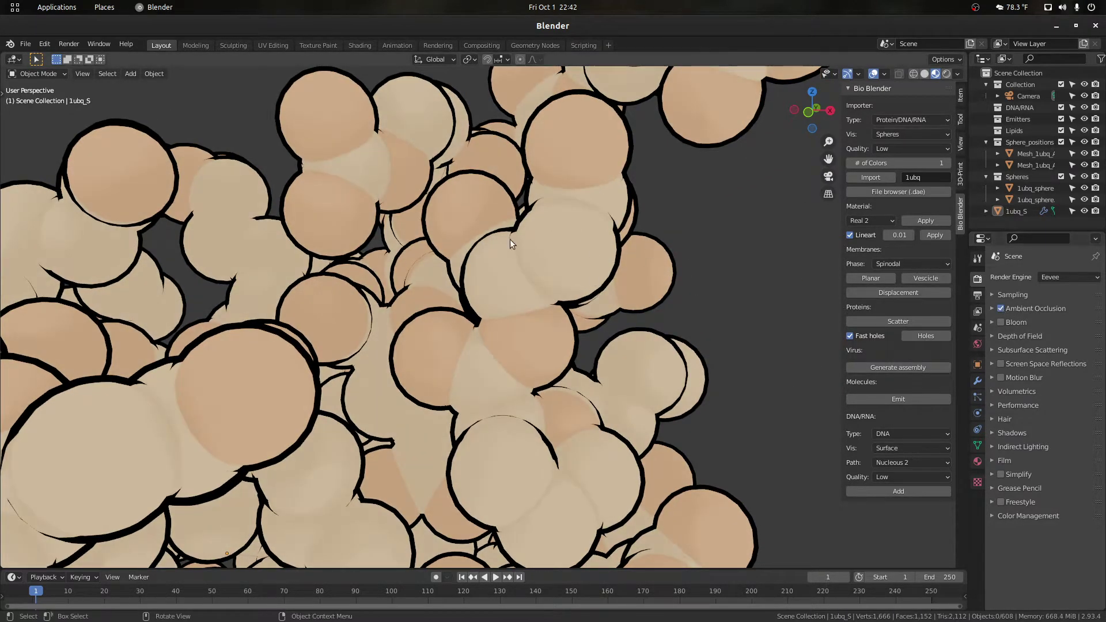
scroll(511, 239, "down", 1)
scroll(580, 262, "down", 5)
scroll(483, 334, "up", 4)
scroll(526, 292, "down", 6)
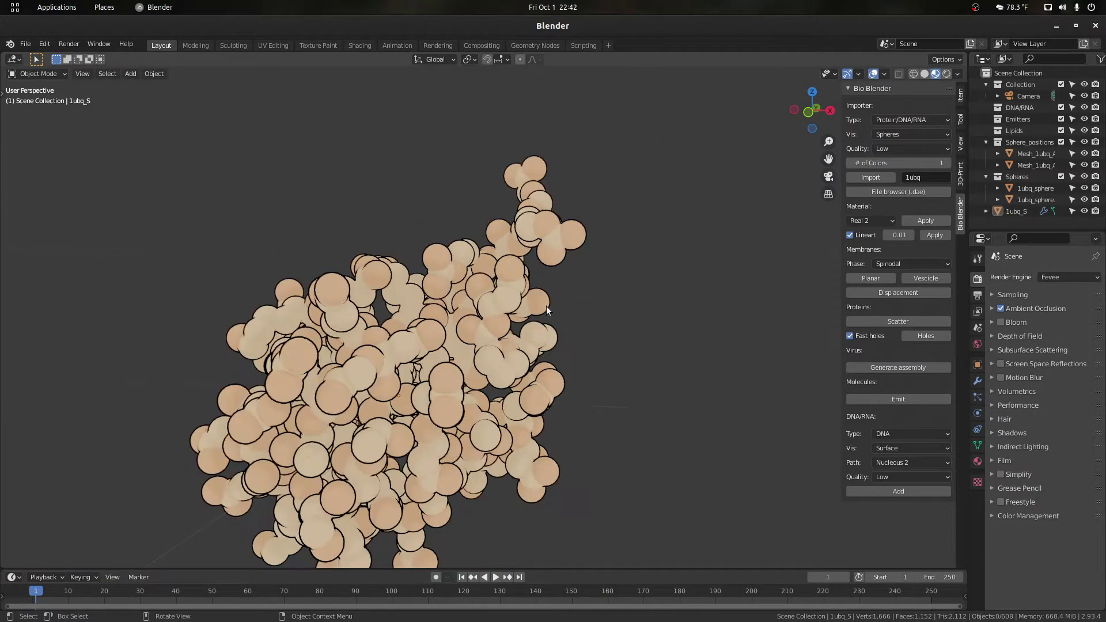
scroll(616, 342, "up", 3)
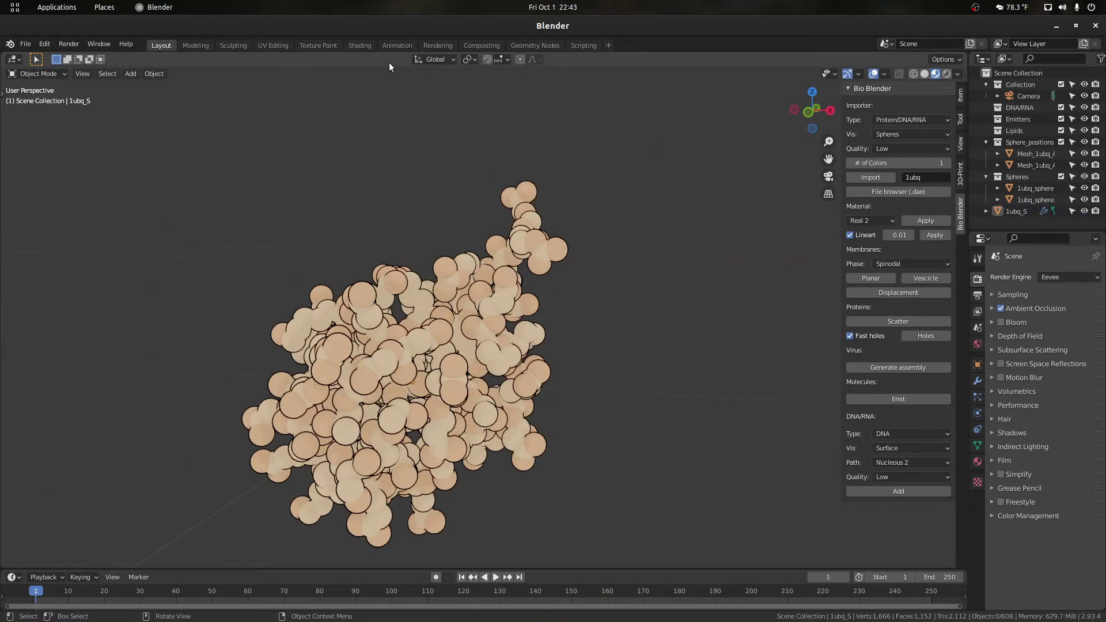
Step: Inspect the Ambient Occlusion, ColorRamp and Multiply nodes in the peach template sphere's material, and return to the Layout workspace
scroll(348, 141, "down", 6)
left_click(452, 105)
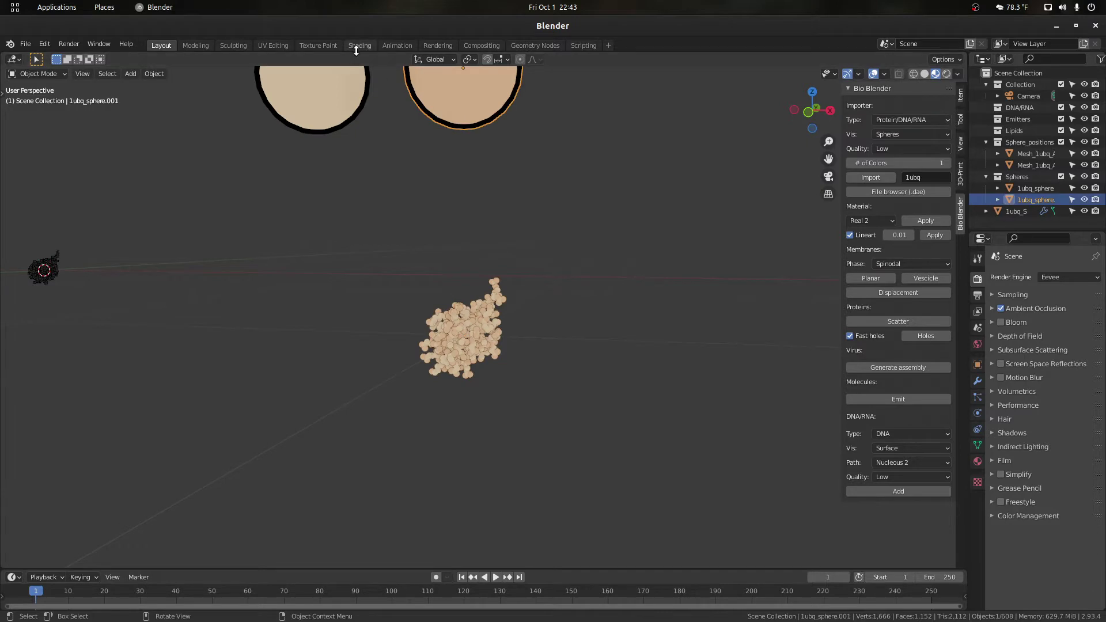
left_click(357, 45)
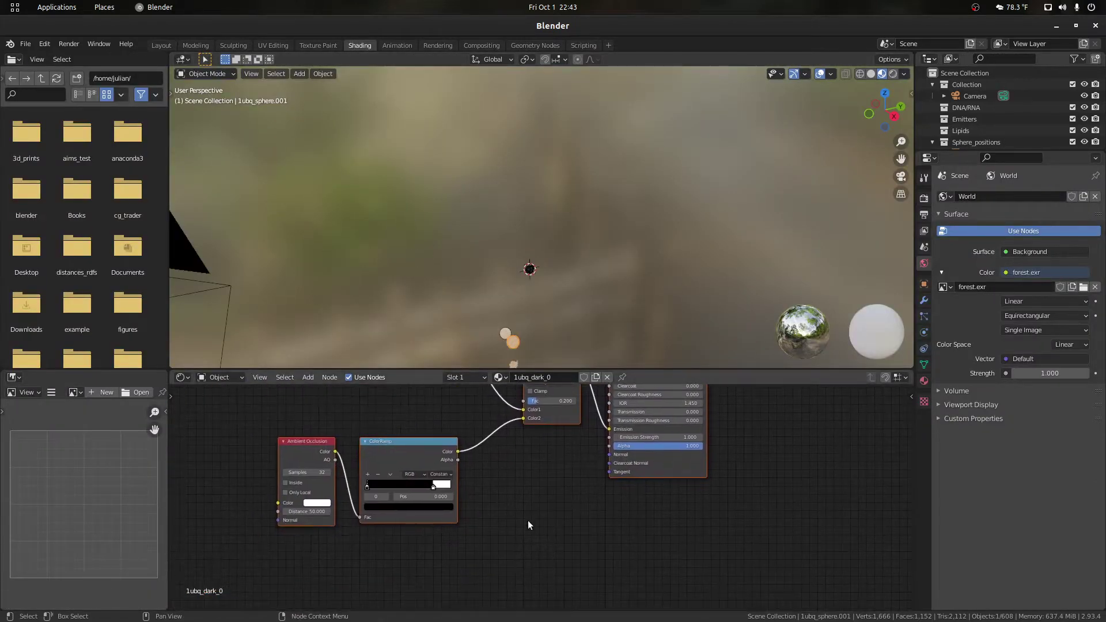
scroll(471, 551, "up", 2)
scroll(320, 471, "up", 3)
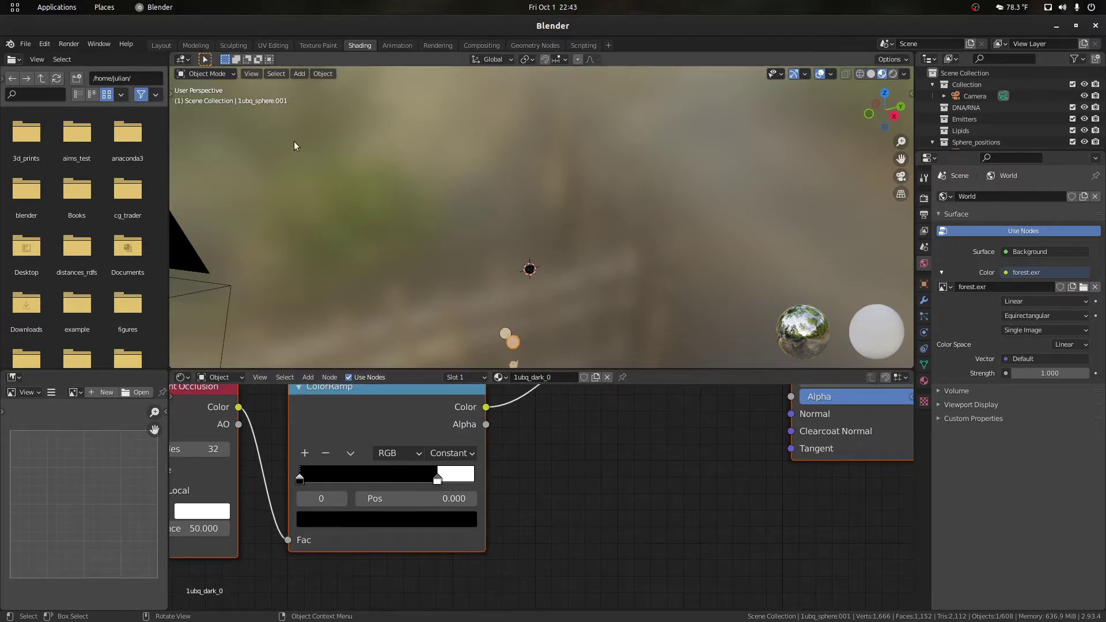
scroll(607, 462, "down", 6)
middle_click_drag(618, 435, 543, 532)
scroll(499, 496, "down", 2)
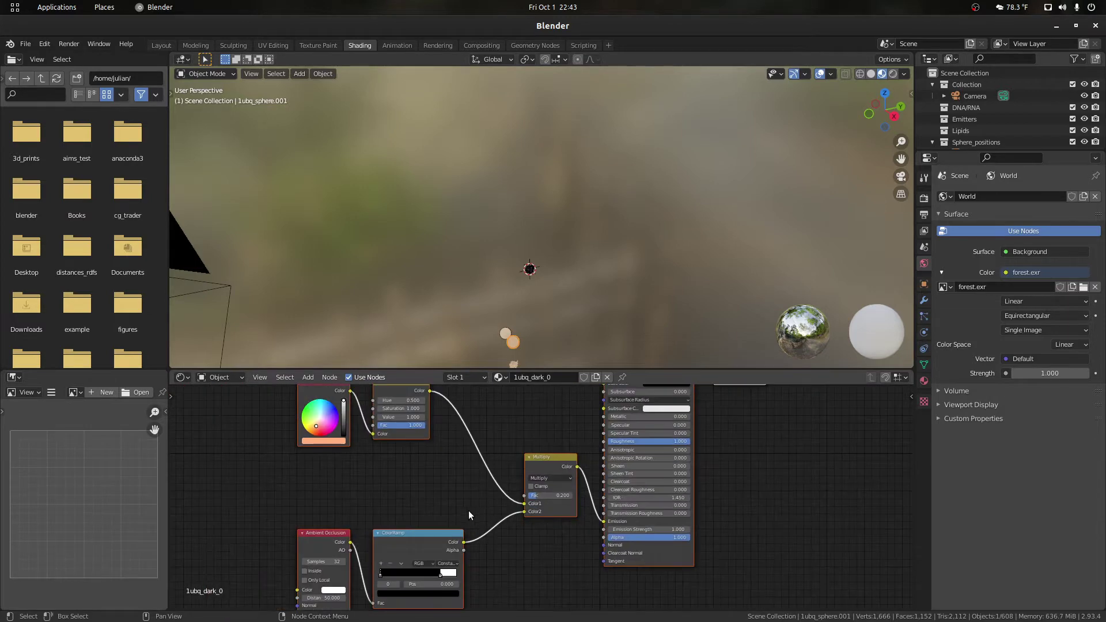
middle_click_drag(478, 510, 517, 521)
left_click(167, 47)
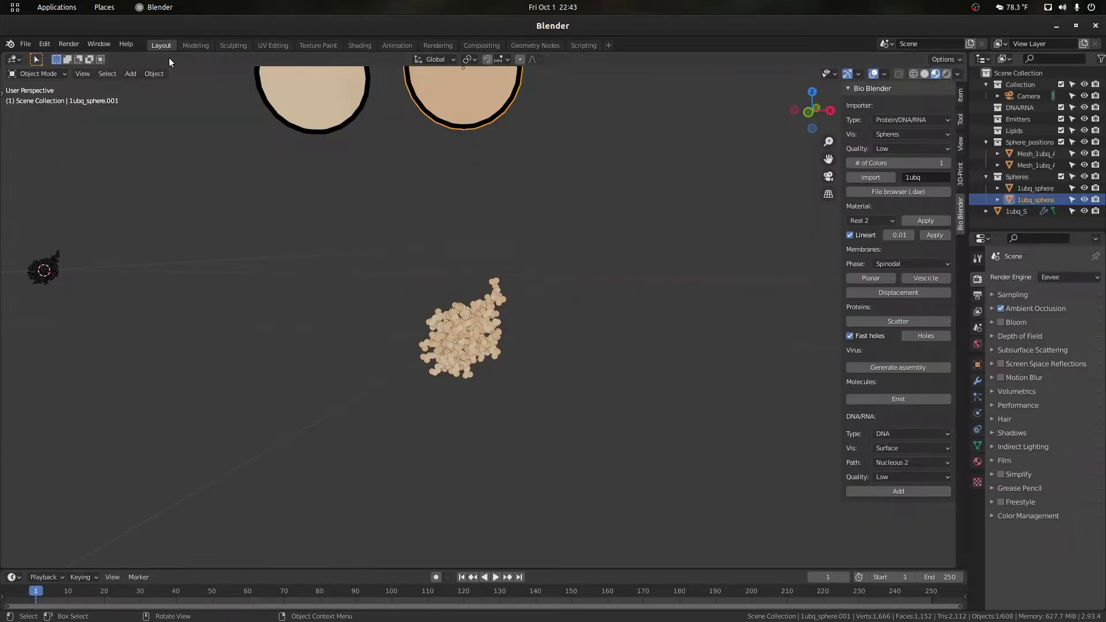
Step: Delete every object in the scene, including the Low quality 1ubq model and its template spheres
left_click_drag(827, 159, 891, 108)
scroll(750, 208, "up", 2)
scroll(751, 208, "down", 2)
mouse_move(811, 119)
left_mouse_down()
mouse_move(811, 154)
mouse_move(806, 110)
mouse_move(813, 123)
mouse_move(793, 144)
mouse_move(811, 127)
left_mouse_up()
scroll(641, 263, "up", 2)
scroll(642, 264, "down", 2)
scroll(642, 244, "down", 6)
scroll(547, 328, "up", 3)
scroll(458, 313, "down", 6)
left_click(592, 408)
left_click_drag(591, 403, 105, 119)
key("Delete")
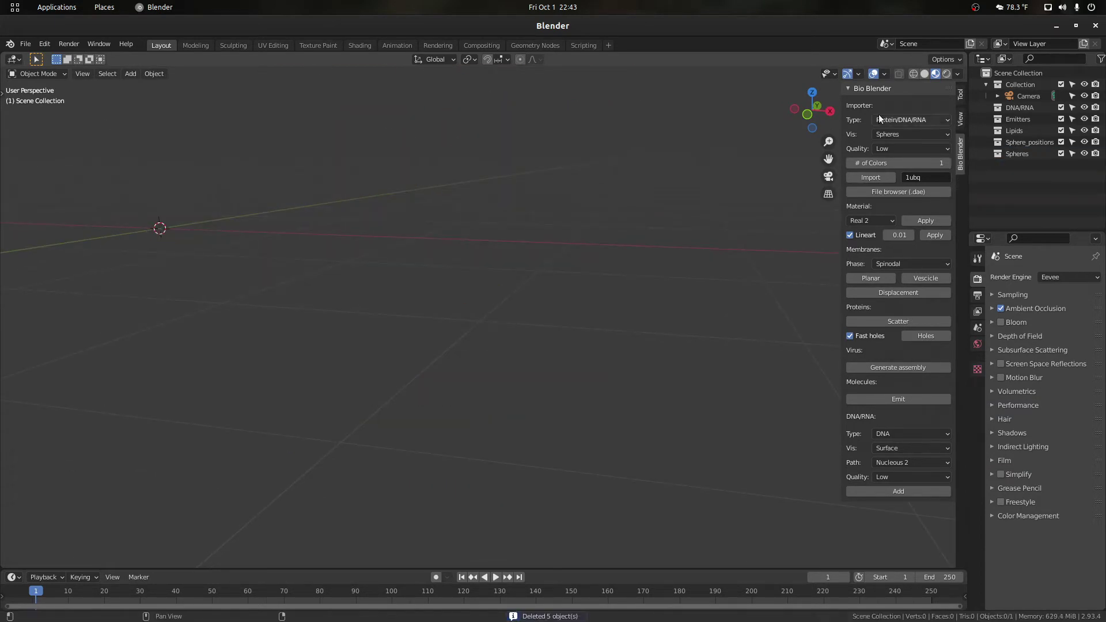
Step: Import 1ubq as Spheres with the quality set to Nurbs
left_click(893, 147)
left_click(891, 213)
left_click(887, 178)
scroll(551, 325, "up", 12)
scroll(554, 326, "down", 9)
scroll(563, 320, "down", 2)
Step: Inspect the peach template sphere's NURBS geometry in Edit Mode and return to Object Mode
left_click(494, 140)
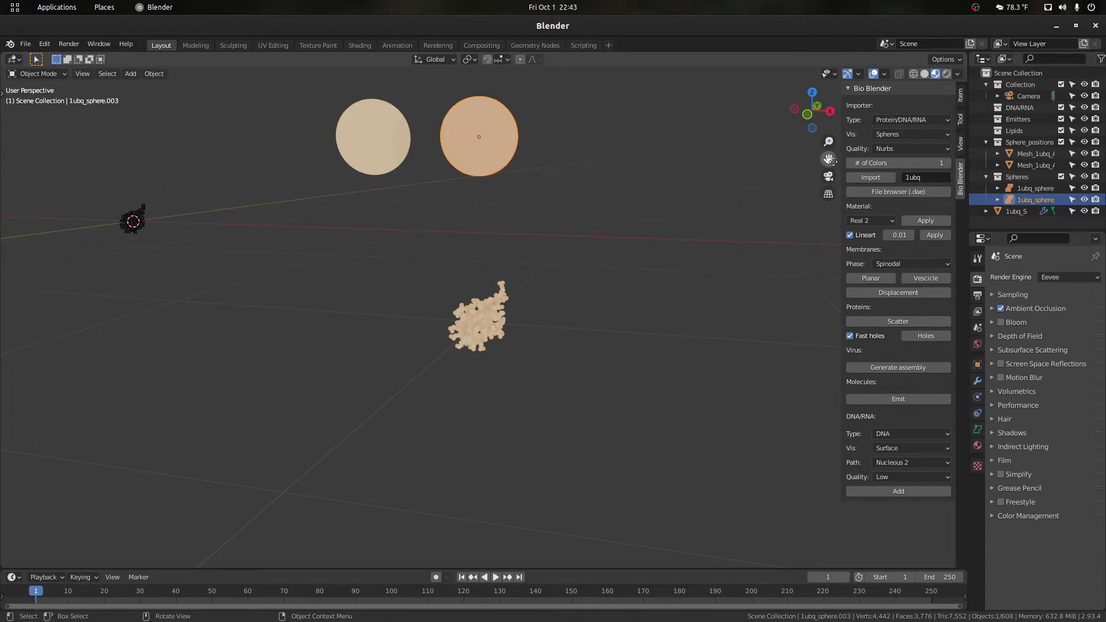
left_click_drag(830, 160, 819, 269)
scroll(696, 247, "up", 3)
key("Tab")
scroll(573, 202, "down", 1)
mouse_move(810, 126)
left_mouse_down()
mouse_move(847, 159)
mouse_move(803, 119)
left_mouse_up()
key("Tab")
Step: Delete the Nurbs version of the 1ubq model together with its template spheres
scroll(648, 288, "down", 5)
left_click_drag(621, 455, 77, 169)
key("Delete")
Step: Import 1ubq as Spheres with the quality set to Cubes, and view the cube-based model up close
scroll(520, 341, "up", 2)
left_click(890, 149)
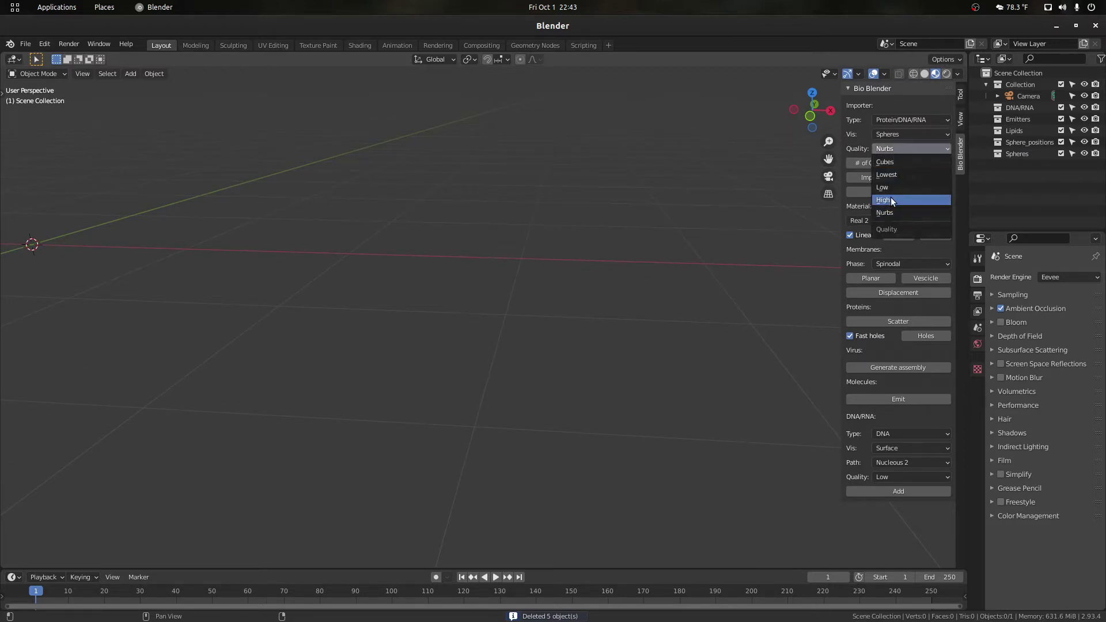
left_click(889, 163)
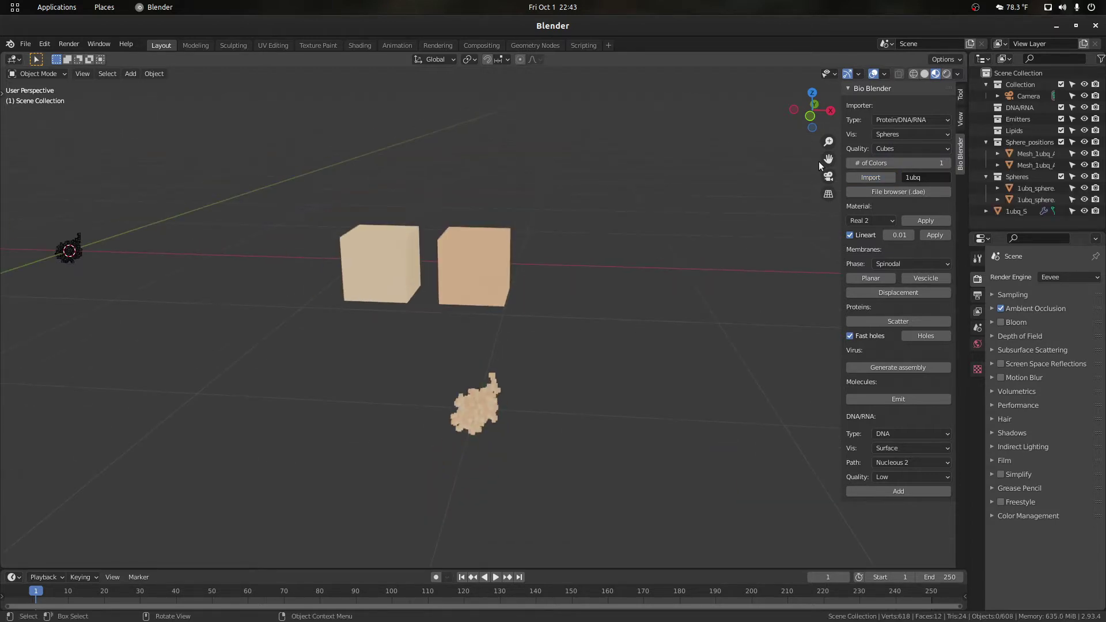
left_click_drag(827, 160, 815, 96)
scroll(560, 265, "up", 10)
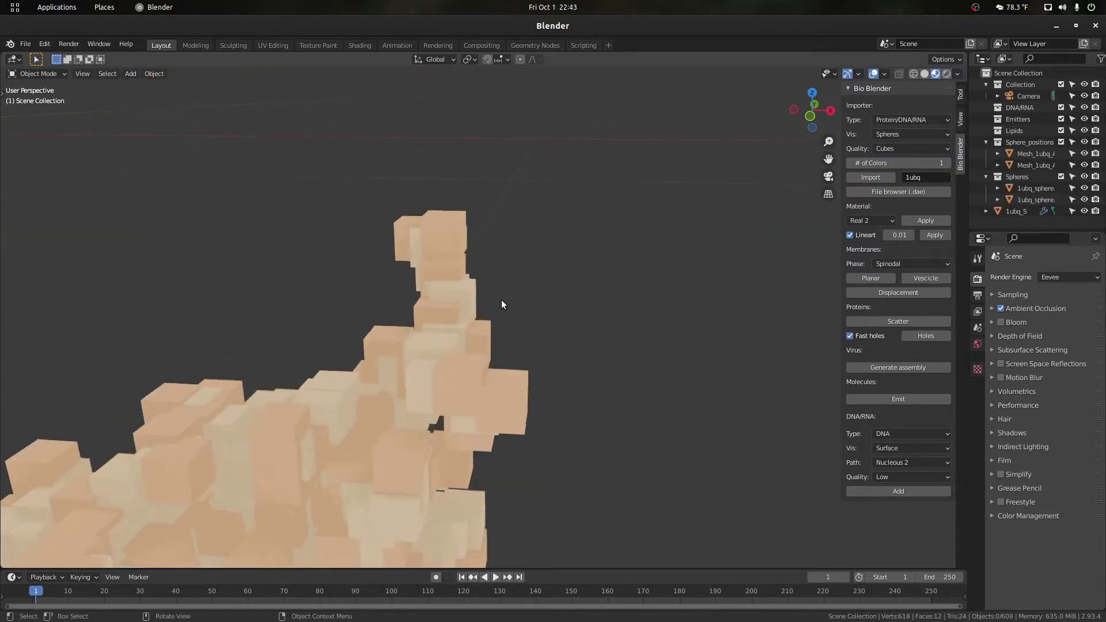
left_click_drag(828, 159, 875, 87)
scroll(607, 262, "down", 7)
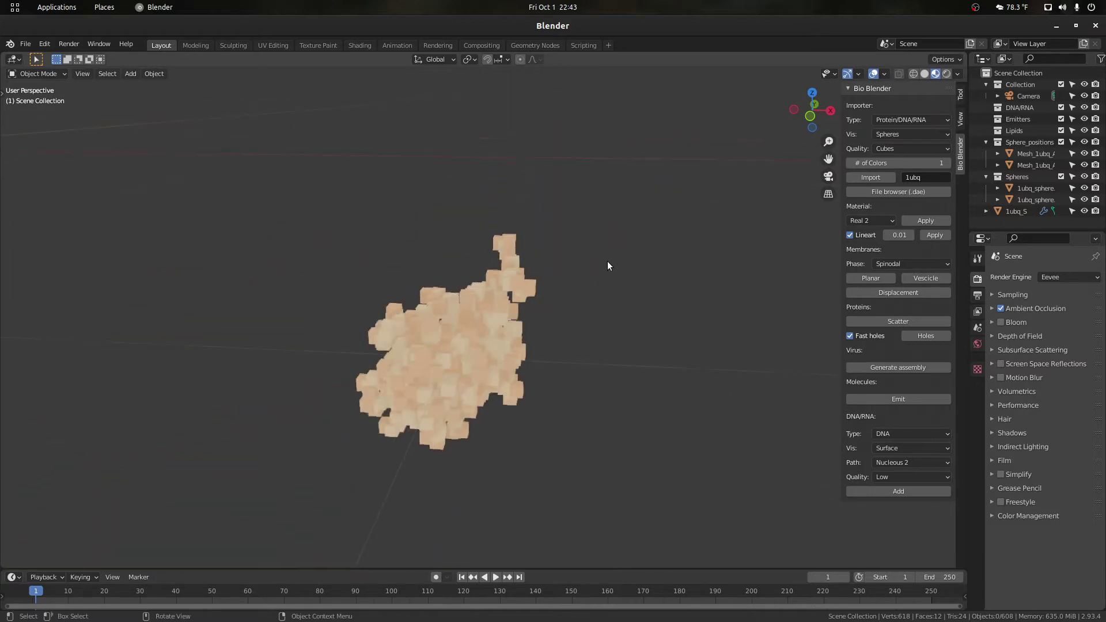
scroll(568, 382, "down", 5)
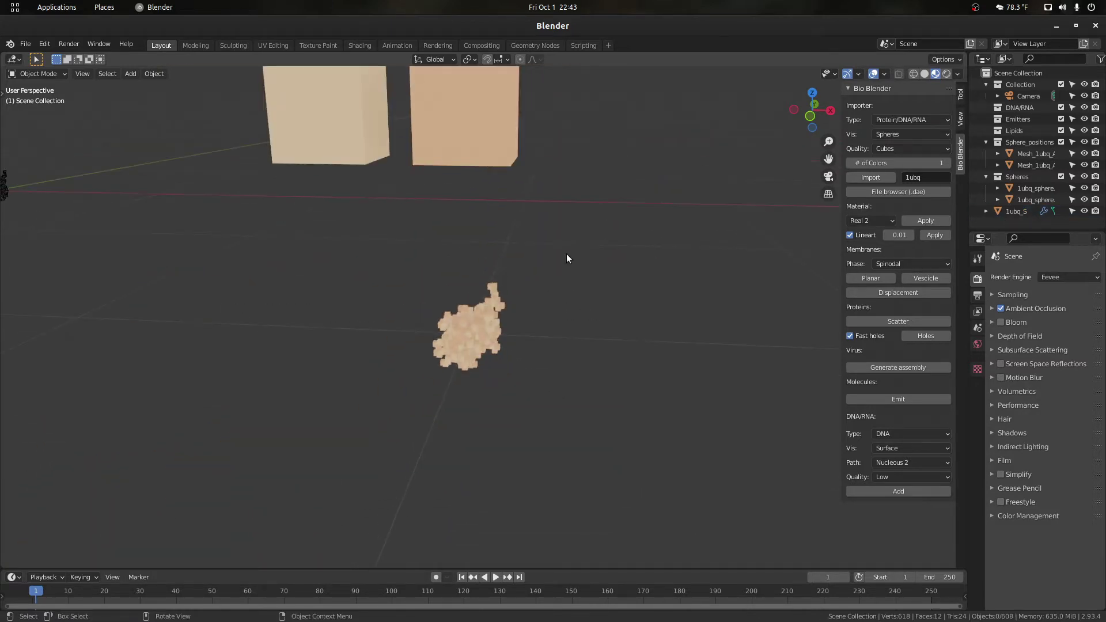
Step: Apply line art with a thickness of 0.01 to the two large template cubes
scroll(559, 253, "down", 3)
left_click_drag(548, 247, 311, 165)
scroll(551, 257, "up", 3)
scroll(536, 299, "down", 1)
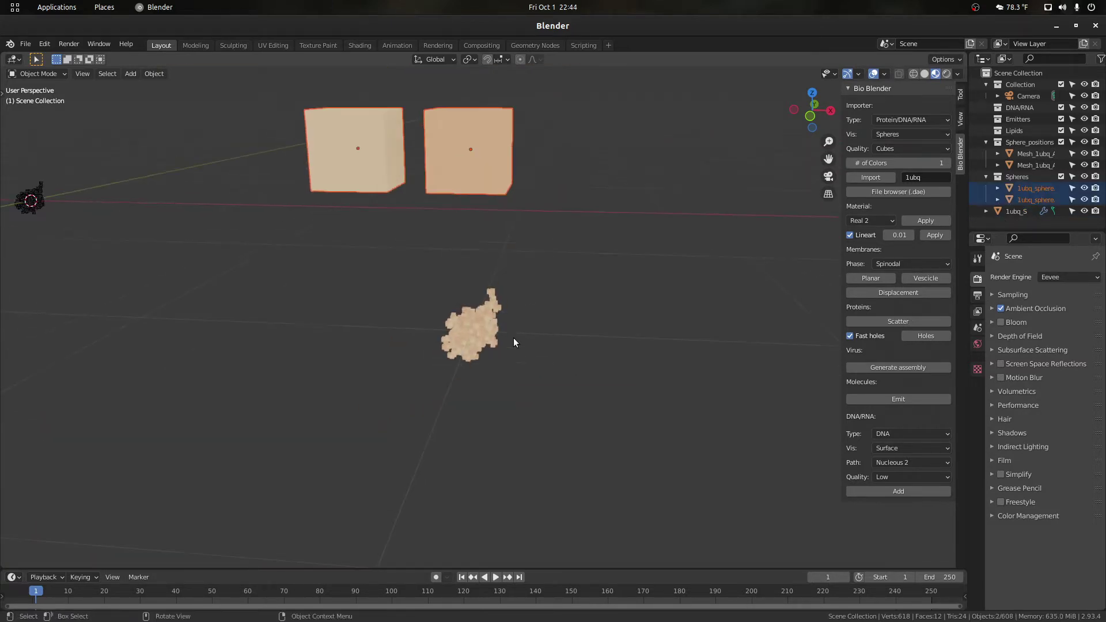
scroll(513, 337, "up", 2)
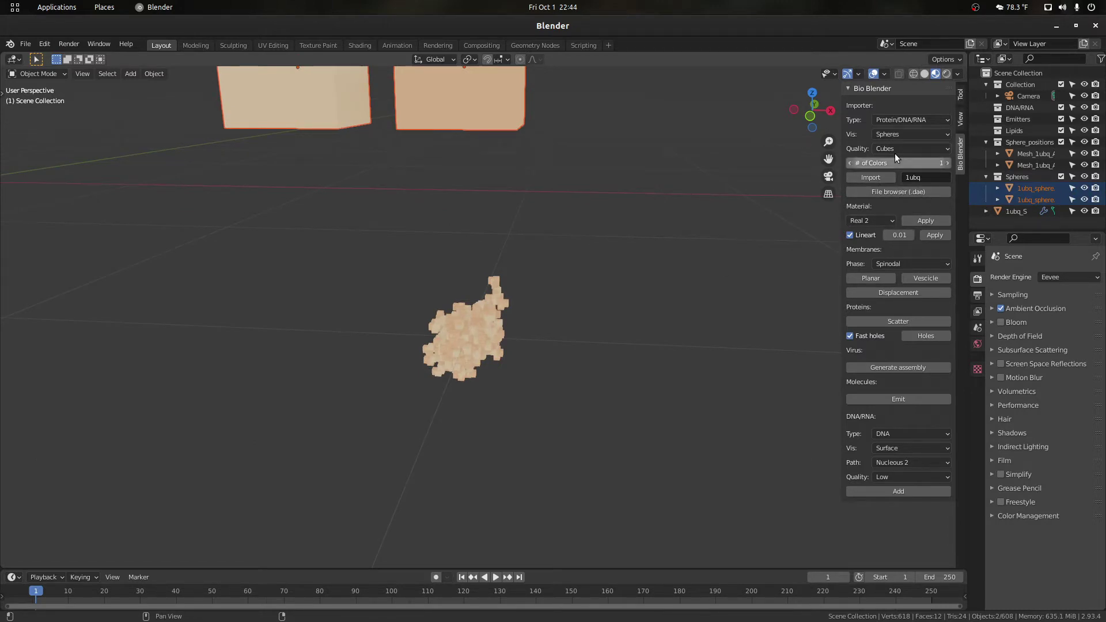
scroll(570, 207, "down", 2)
left_click(932, 235)
scroll(583, 305, "up", 5)
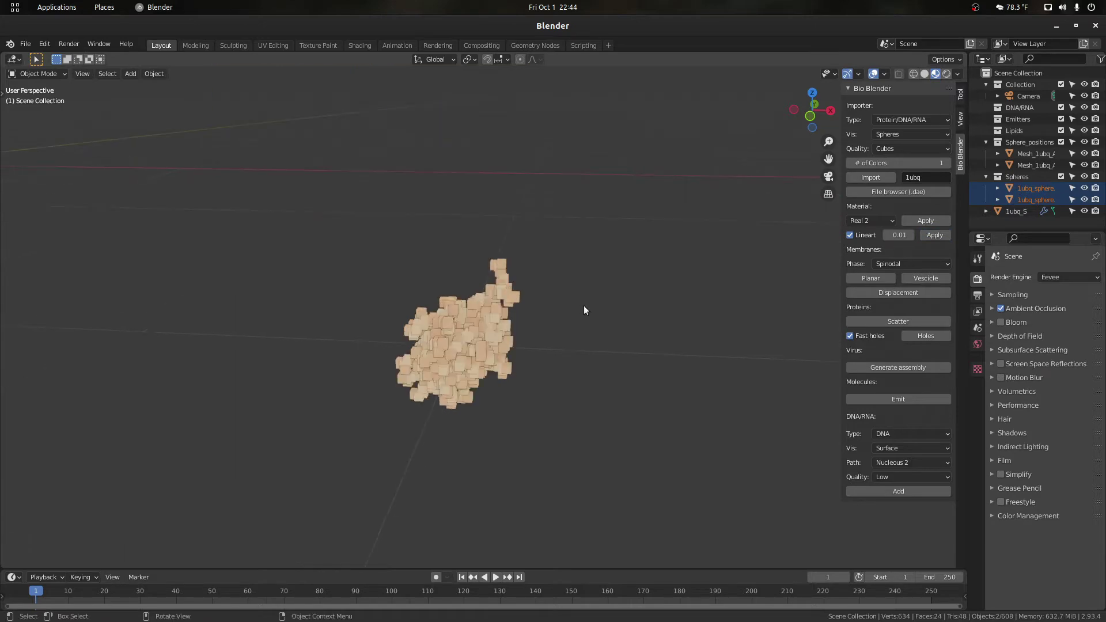
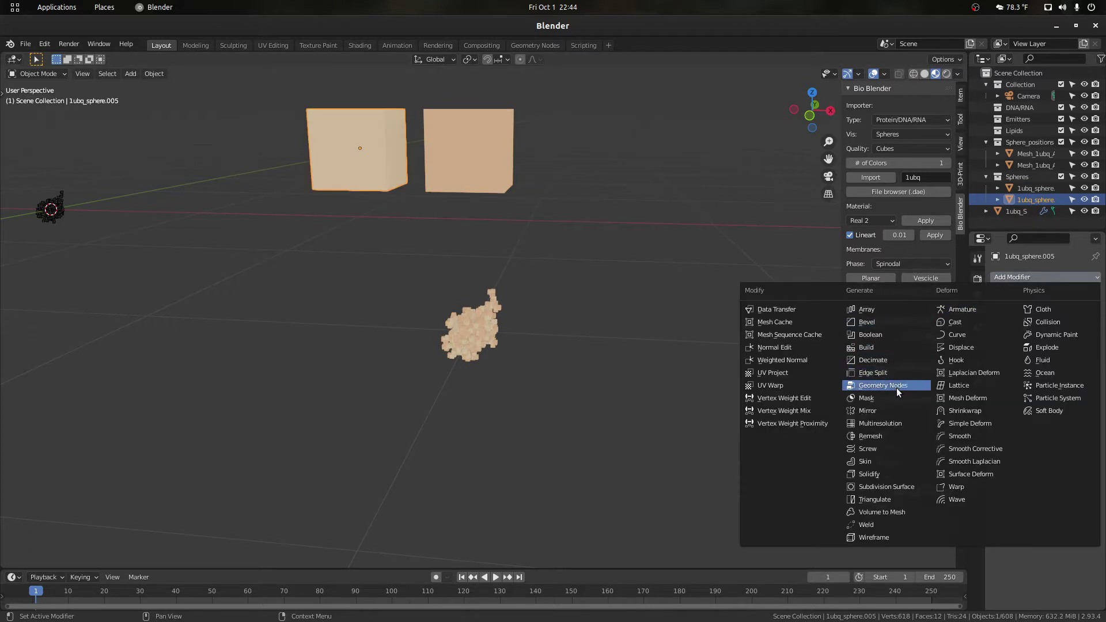
Step: Add a Subdivision Surface modifier with 2 viewport levels and a Cast modifier to the cream template cube
left_click(886, 487)
left_click(1083, 328)
left_click(1002, 278)
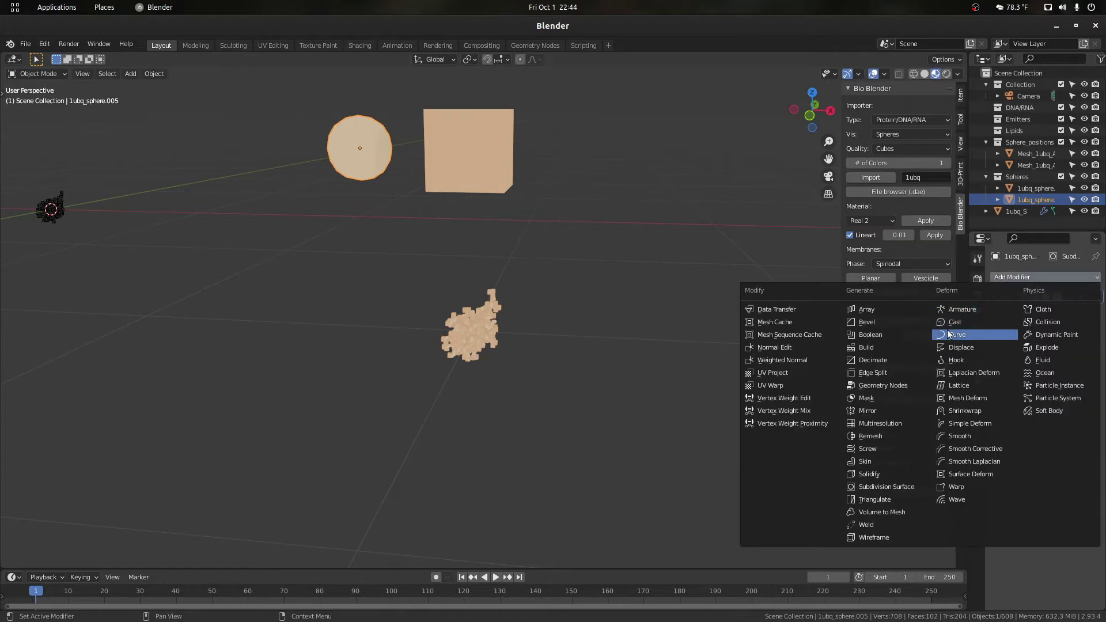
left_click(956, 322)
left_click(994, 315)
Step: Add a second Subdivision Surface modifier below the Cast modifier on the cream template
left_click(1010, 276)
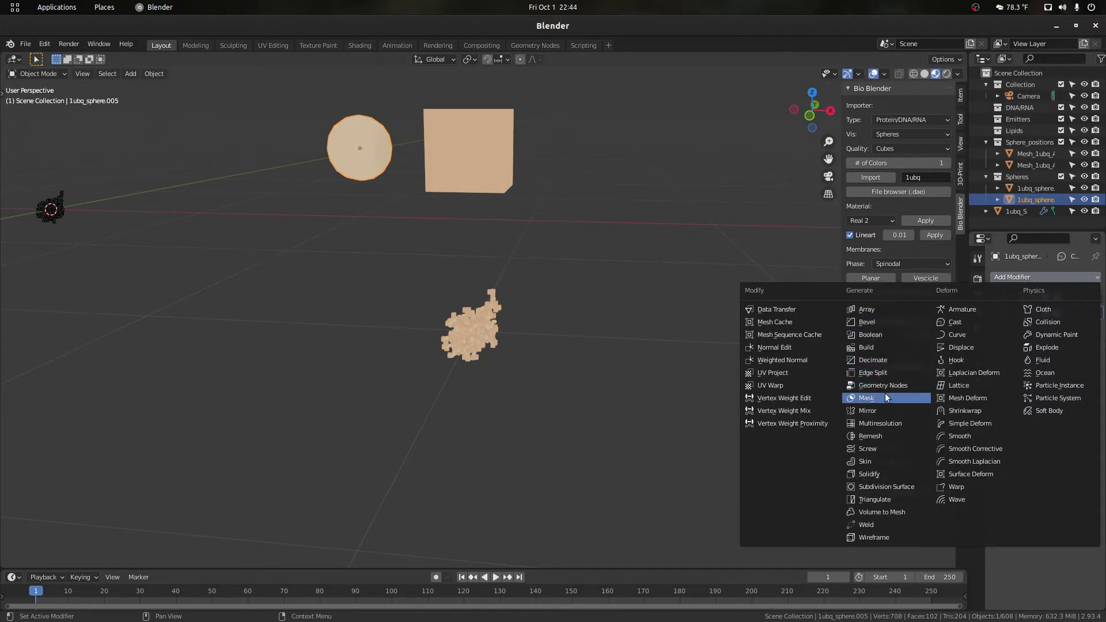
left_click(886, 487)
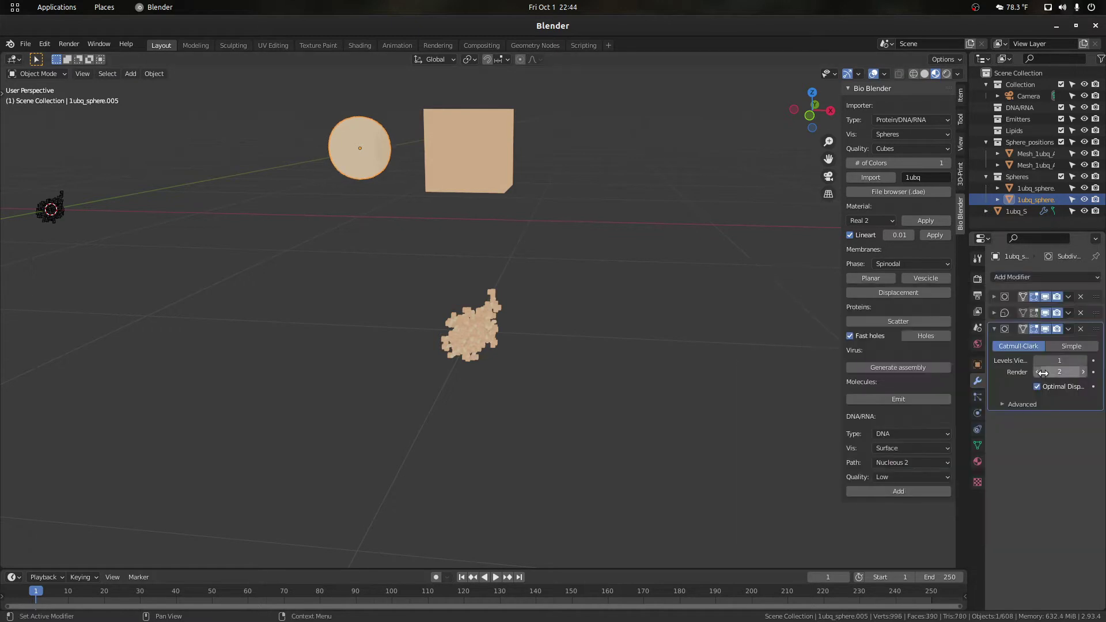
left_click(994, 329)
scroll(433, 235, "up", 4)
scroll(433, 238, "down", 4)
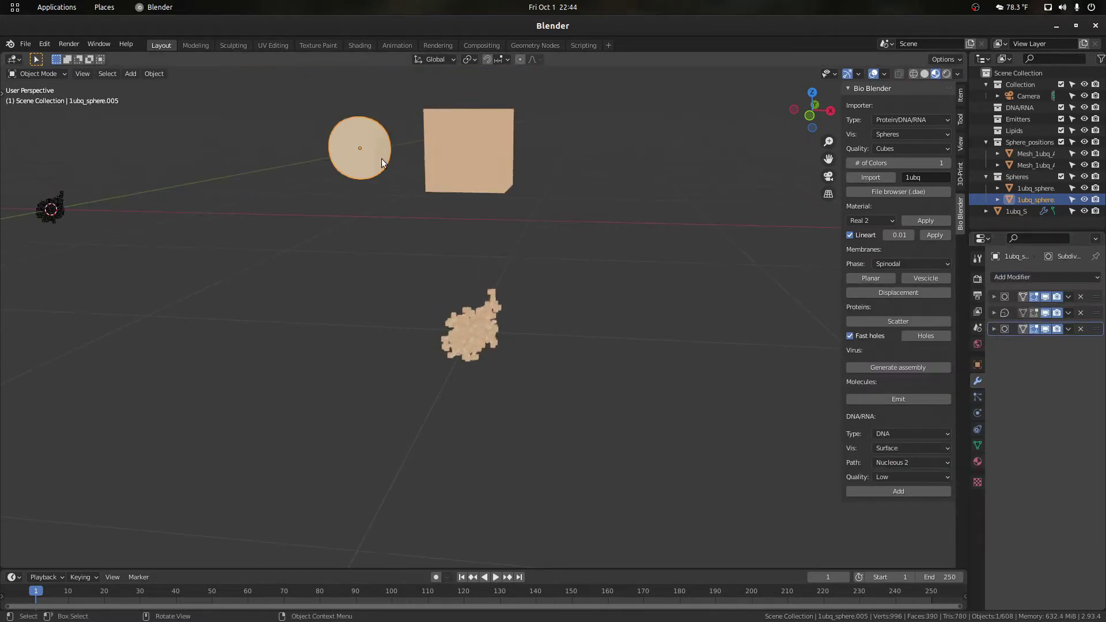
Step: Set the cream template's Cast modifier factor to 1
key("KP_Decimal")
scroll(693, 206, "down", 5)
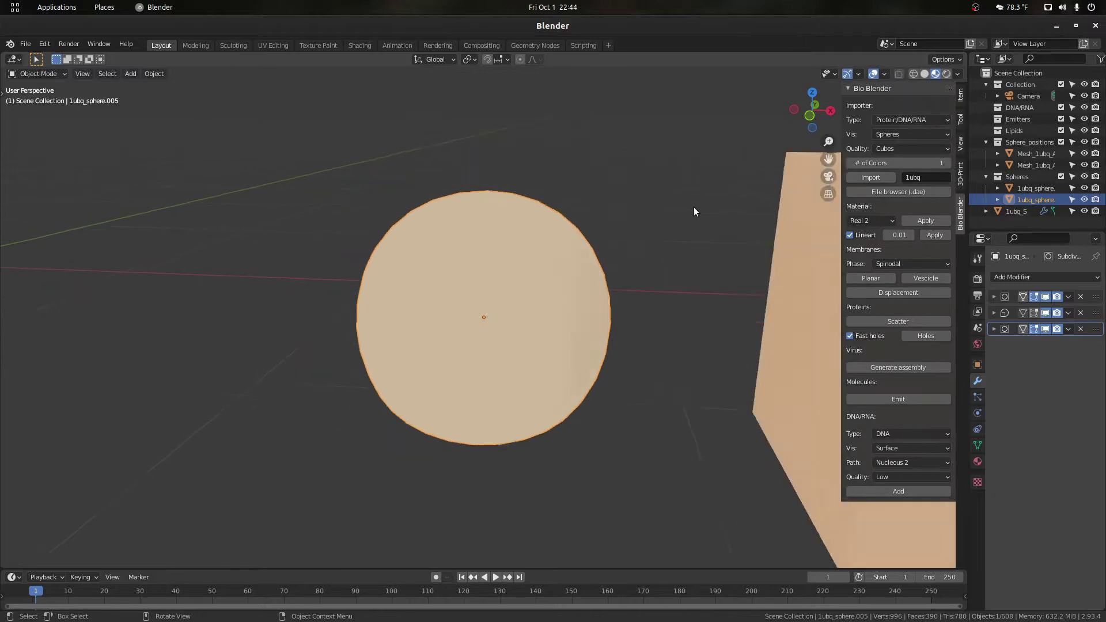
mouse_move(804, 122)
left_mouse_down()
mouse_move(805, 99)
mouse_move(813, 113)
left_mouse_up()
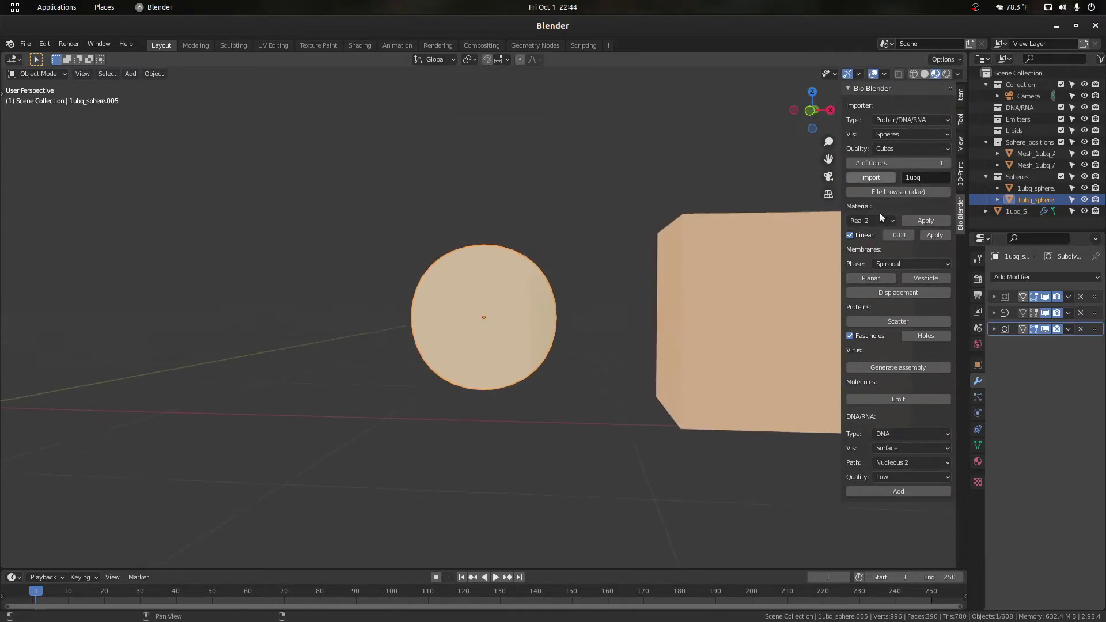
left_click(994, 313)
left_click(1067, 357)
type("1")
key("Return")
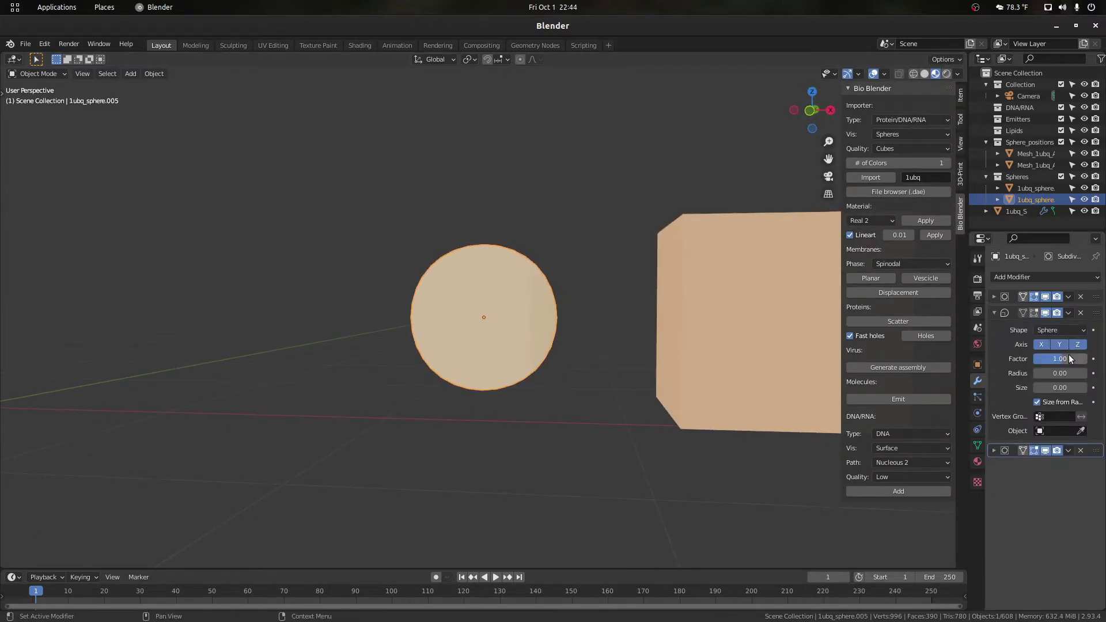
Step: Compare the rounded cream template with the cube-based 1ubq model and clear the selection
scroll(607, 257, "down", 2)
left_click_drag(828, 159, 821, 55)
scroll(676, 306, "up", 6)
scroll(685, 306, "down", 3)
scroll(681, 318, "up", 3)
scroll(678, 321, "down", 5)
left_click(387, 137)
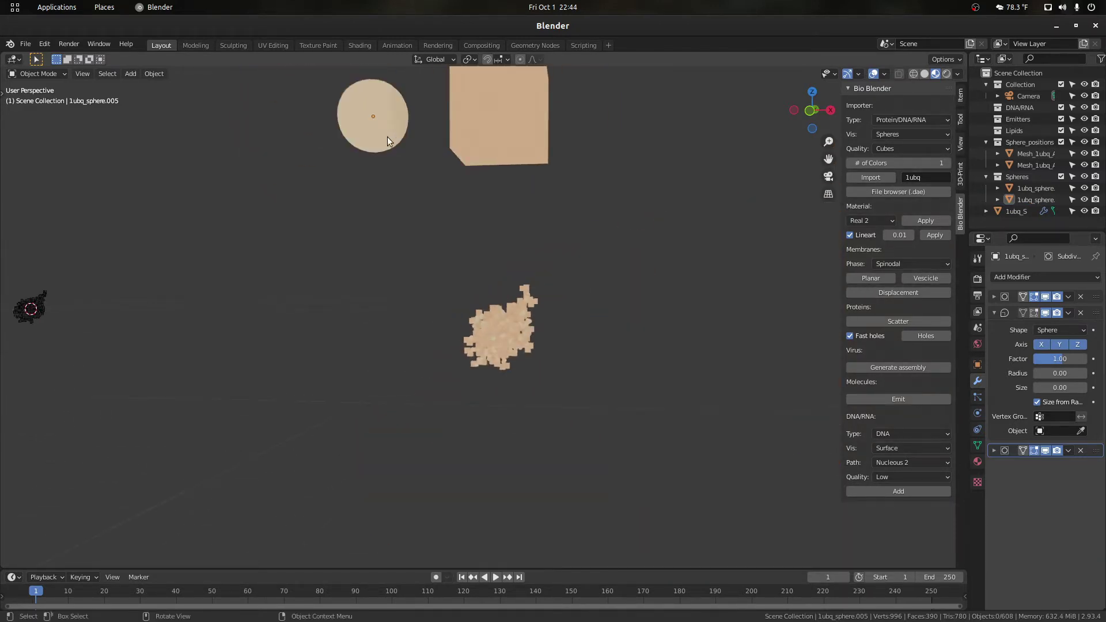
Step: Inspect the cream template's underlying cube mesh in Edit Mode, and return to Object Mode
key("Tab")
left_click_drag(807, 115, 894, 256)
scroll(614, 241, "up", 1)
scroll(474, 246, "down", 2)
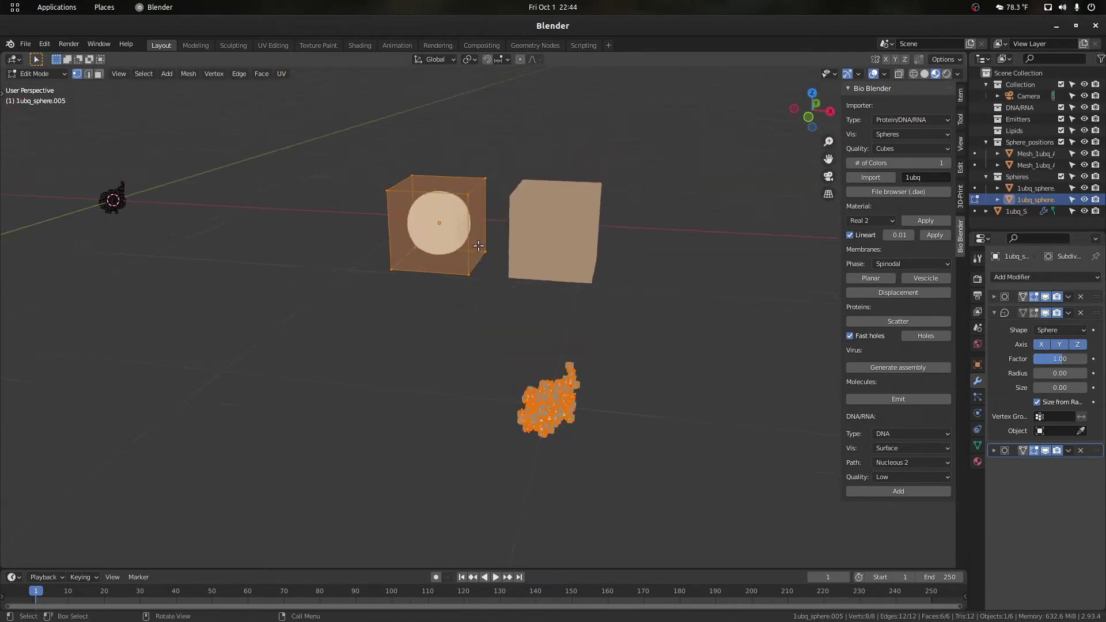
key("Tab")
Step: Delete the cube-based 1ubq model together with its template cubes and position meshes
left_click(497, 332)
scroll(550, 377, "down", 3)
left_click_drag(677, 459, 109, 133)
key("Delete")
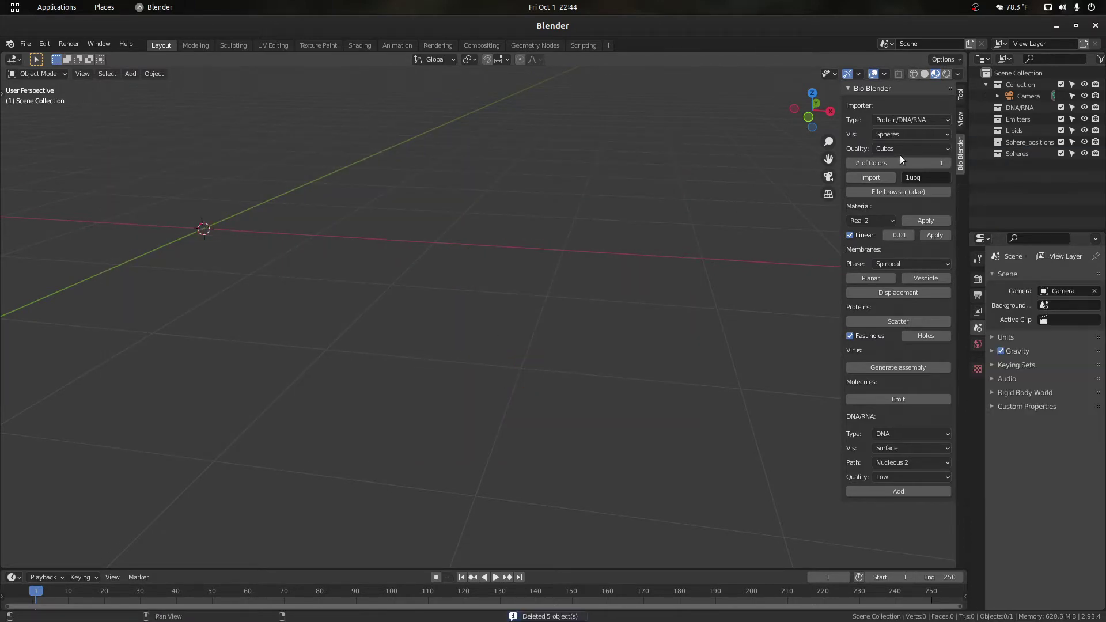
Step: Import 1ubq as spheres at Lowest quality
left_click(897, 150)
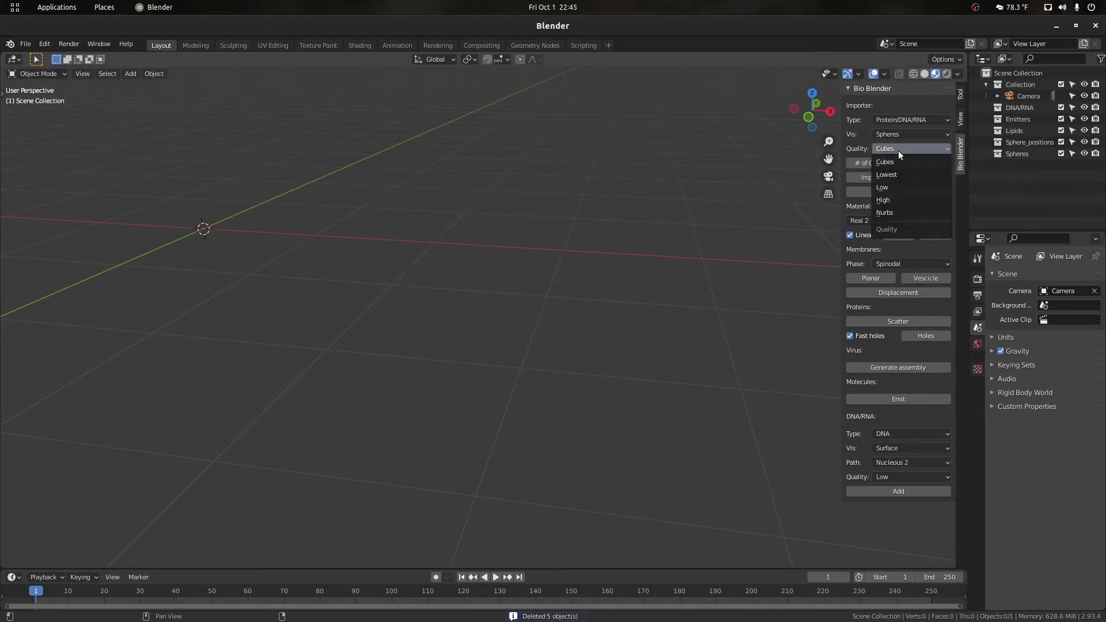
left_click(896, 178)
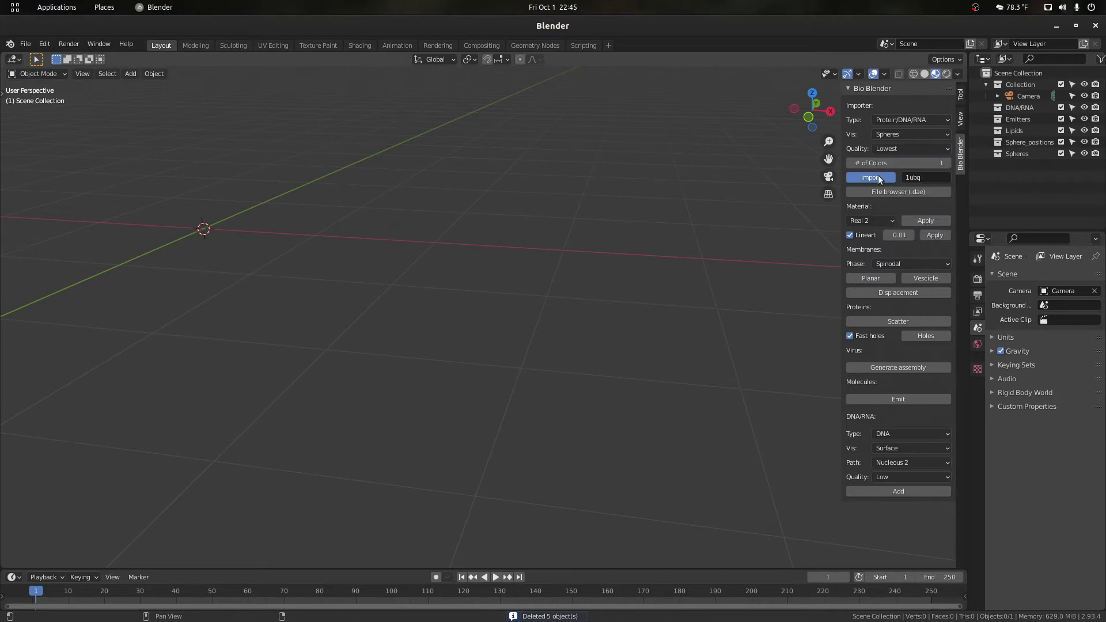
scroll(617, 312, "up", 4)
Step: Examine the orange template sphere's mesh in Edit Mode and the faceted spheres of the 1ubq model up close
left_click(558, 231)
key("Tab")
left_click_drag(802, 122, 827, 205)
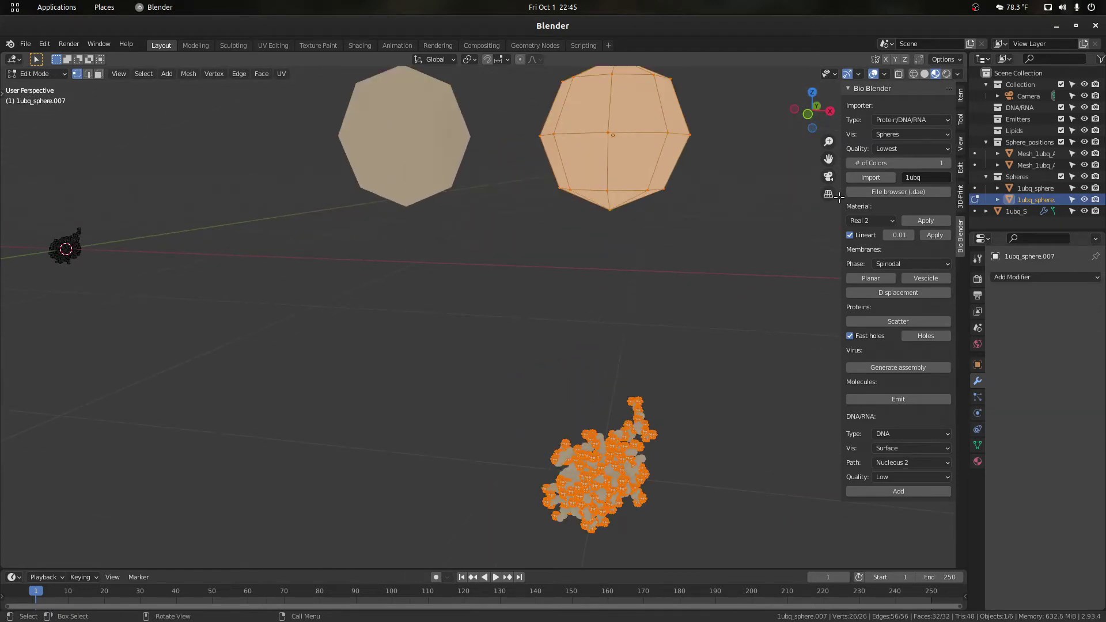
left_click_drag(828, 159, 703, 28)
scroll(721, 236, "up", 4)
key("Tab")
left_click(638, 345)
scroll(602, 344, "up", 5)
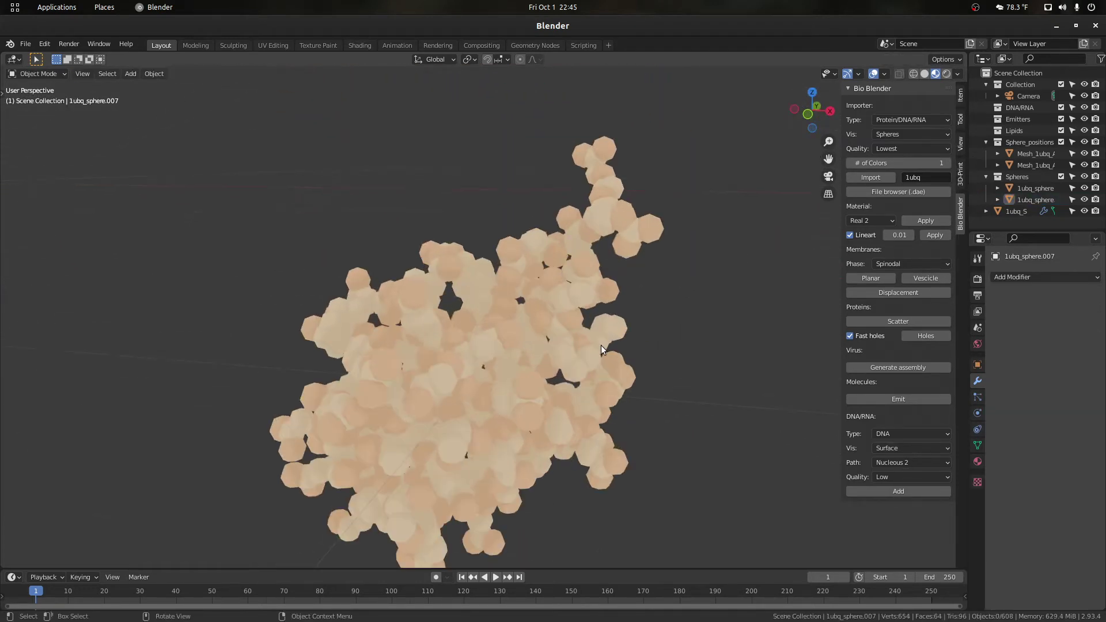
scroll(599, 334, "down", 8)
Step: Apply line art with a thickness of 0.01 to both 1ubq template spheres
left_click_drag(570, 256, 311, 136)
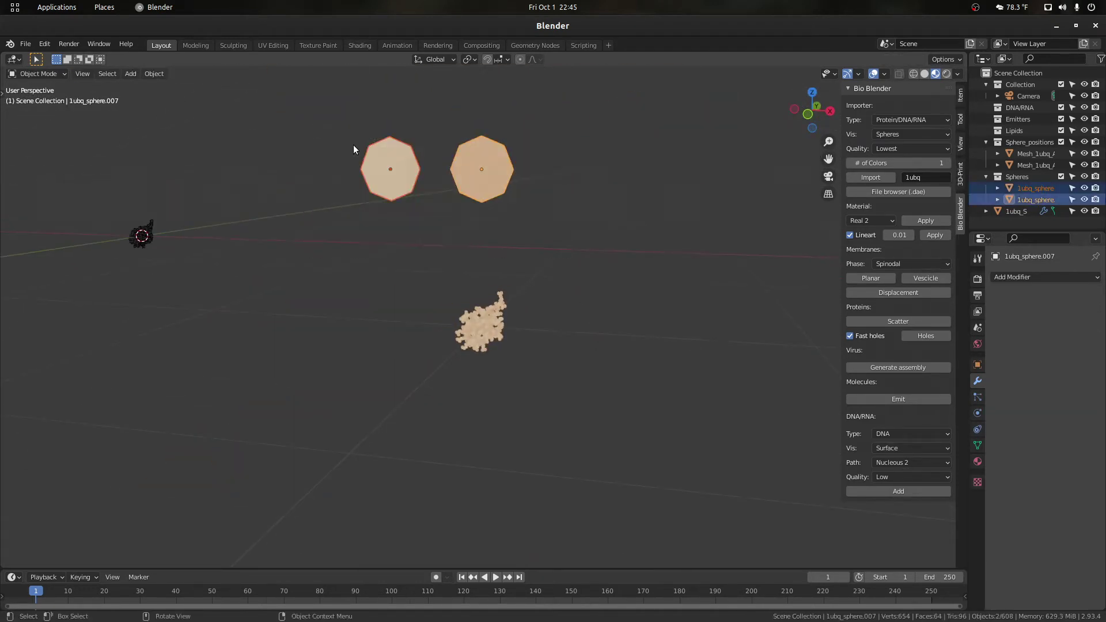
left_click(934, 234)
scroll(576, 324, "up", 8)
scroll(579, 332, "down", 6)
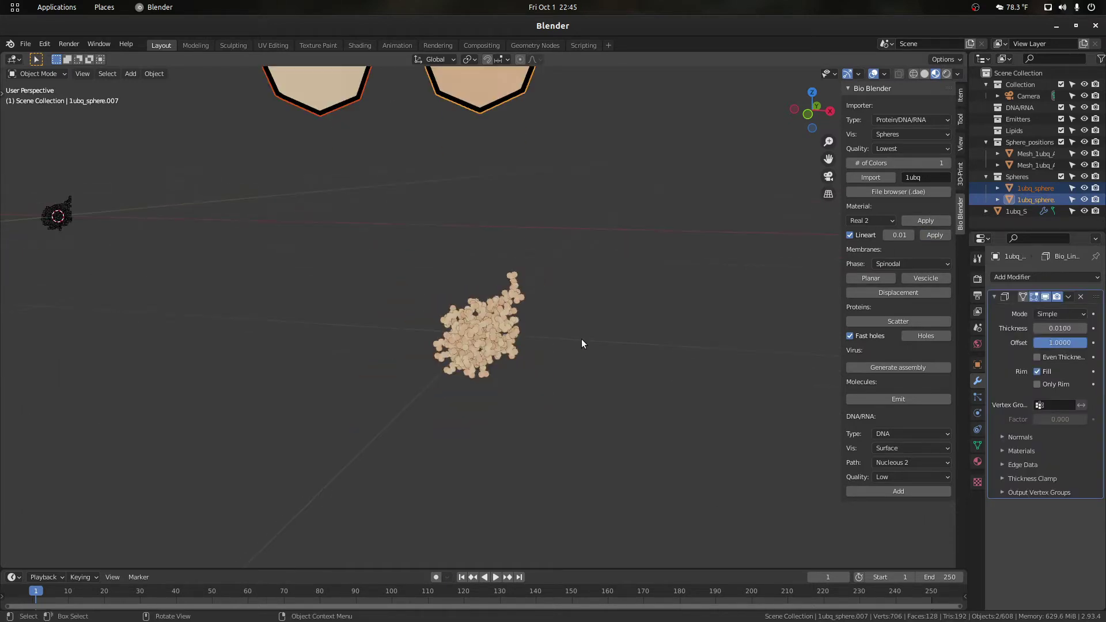
Step: Examine the line art outlines on the Lowest-quality 1ubq model from near and far
left_click_drag(630, 441, 308, 223)
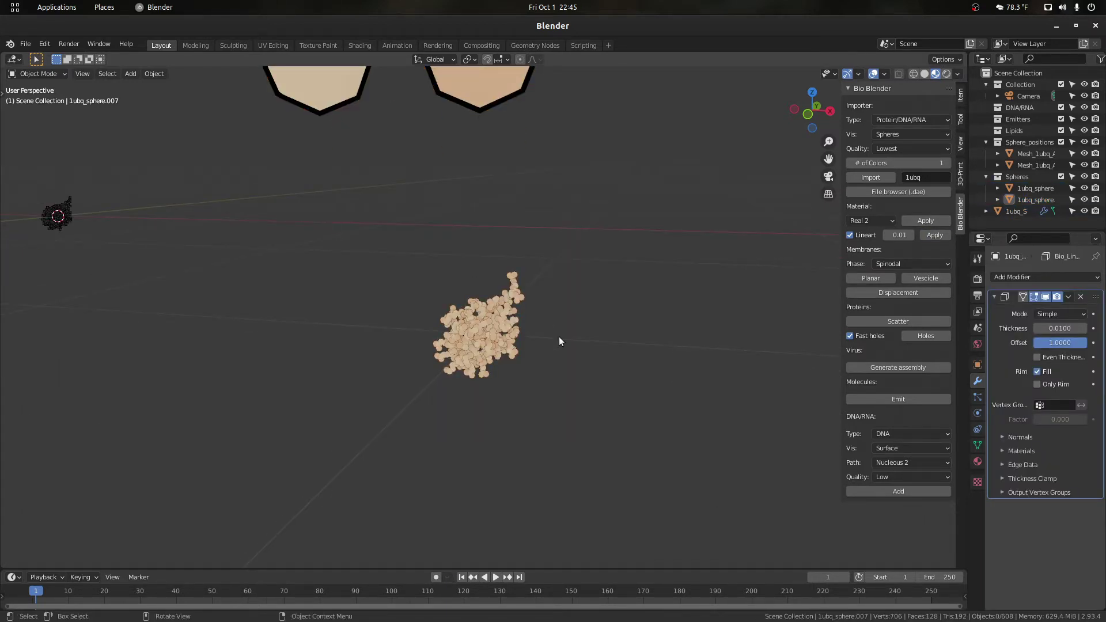
scroll(559, 336, "up", 8)
scroll(433, 348, "down", 10)
scroll(483, 319, "up", 2)
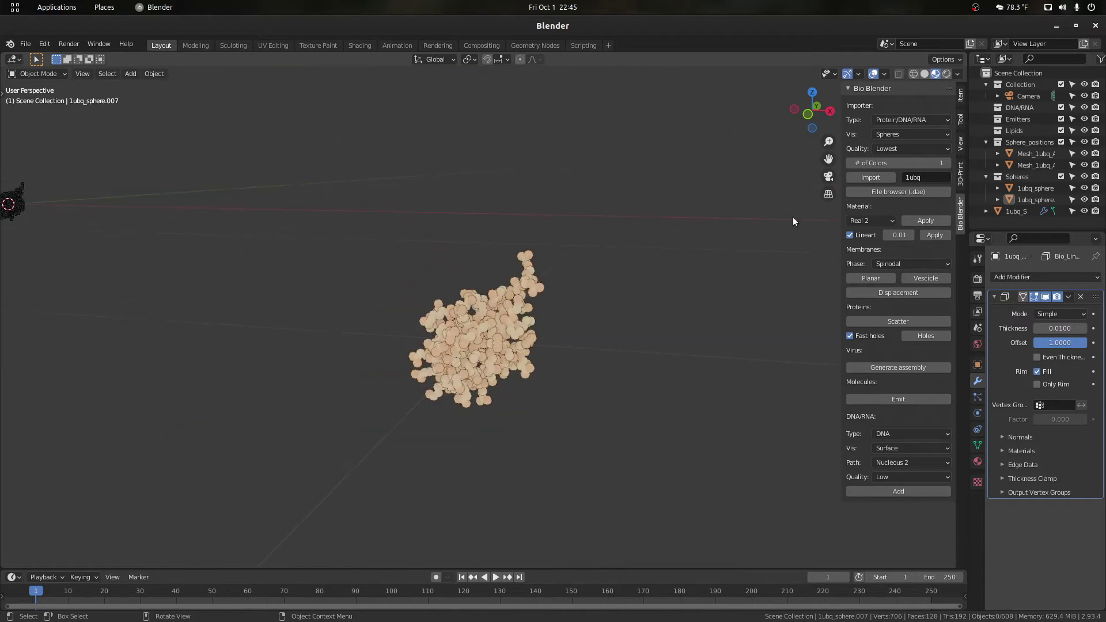
scroll(552, 354, "up", 6)
scroll(548, 354, "down", 12)
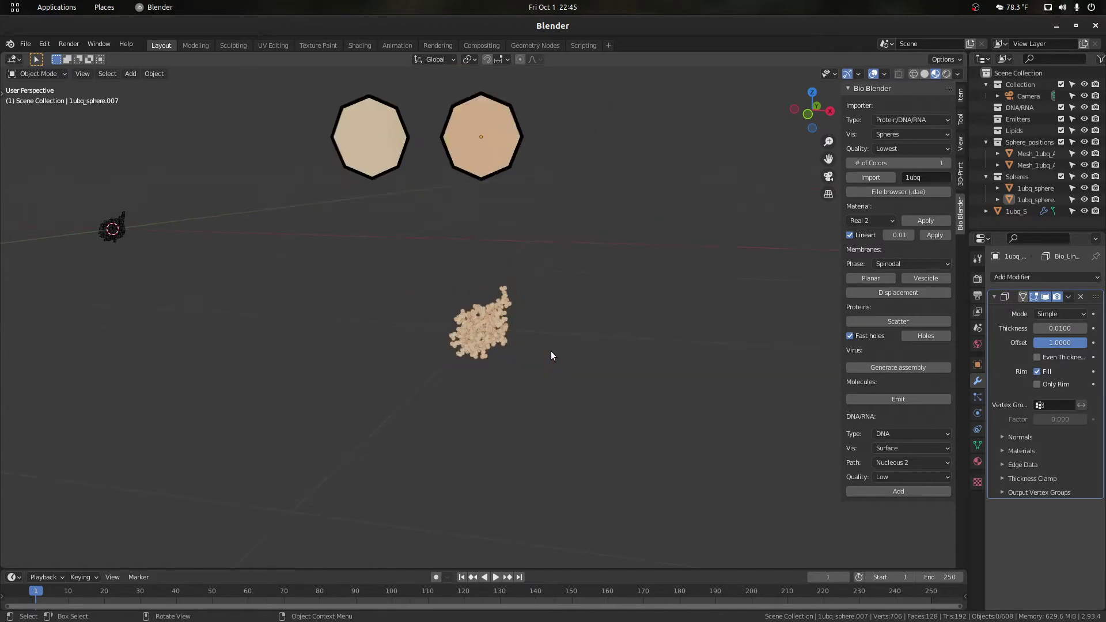
left_click_drag(585, 407, 95, 131)
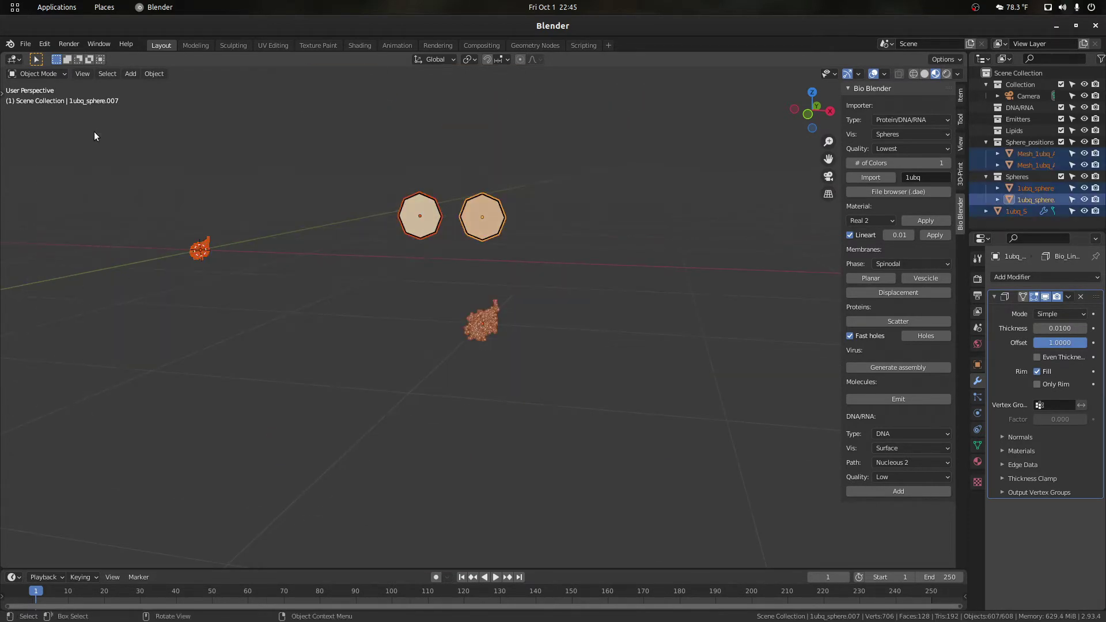
scroll(582, 251, "up", 3)
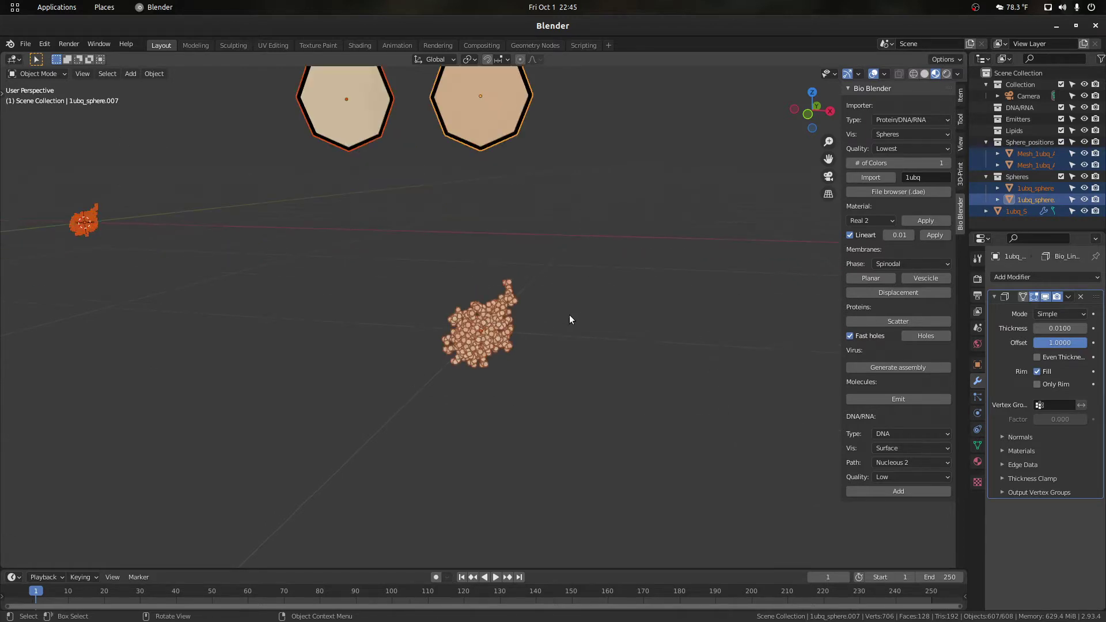
left_click(569, 317)
Step: Delete the outlined 1ubq model with its template spheres and position meshes
scroll(572, 323, "up", 3)
scroll(593, 381, "down", 3)
scroll(595, 385, "down", 4)
left_click_drag(601, 403, 120, 169)
key("Delete")
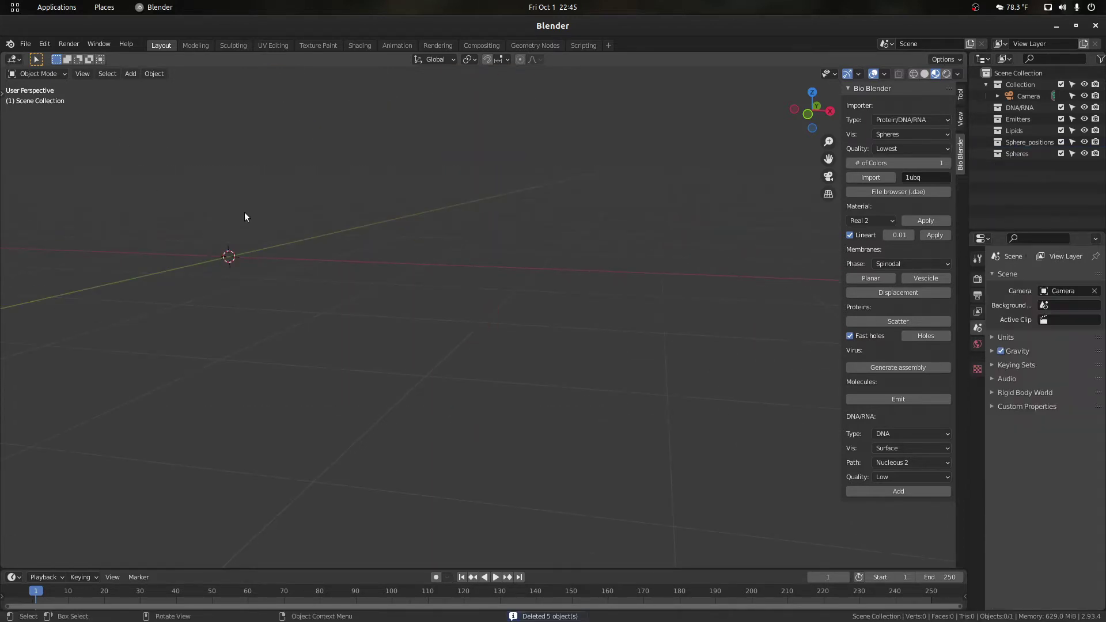
Step: Change the import code to 1a3n, set the quality to Low, and import the protein as spheres
key("BackSpace")
key("BackSpace")
key("BackSpace")
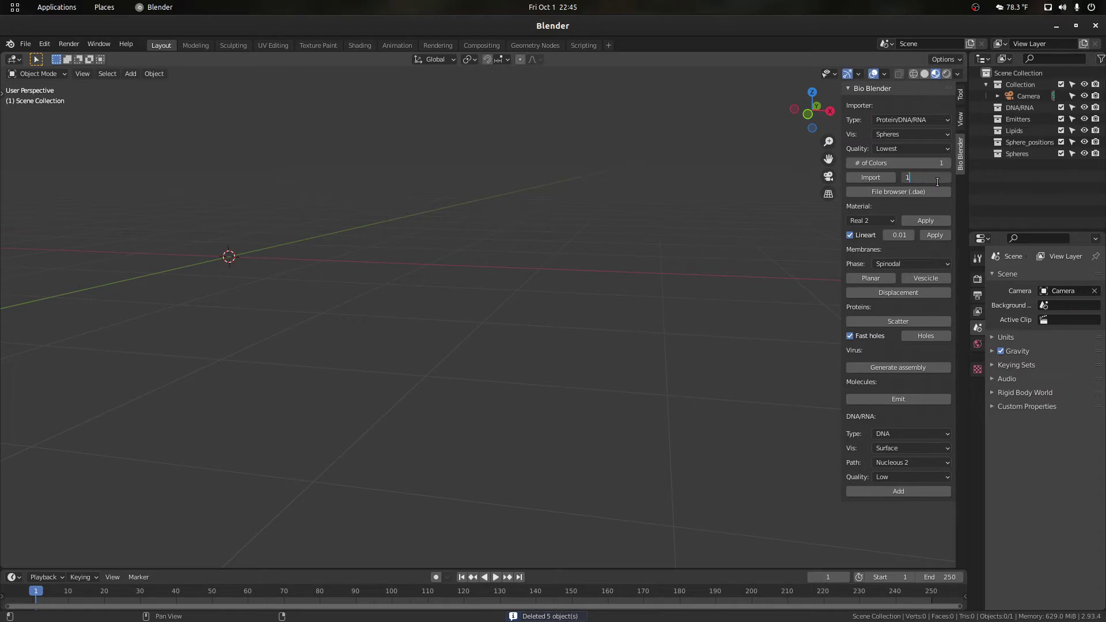
type("a3n")
left_click(892, 148)
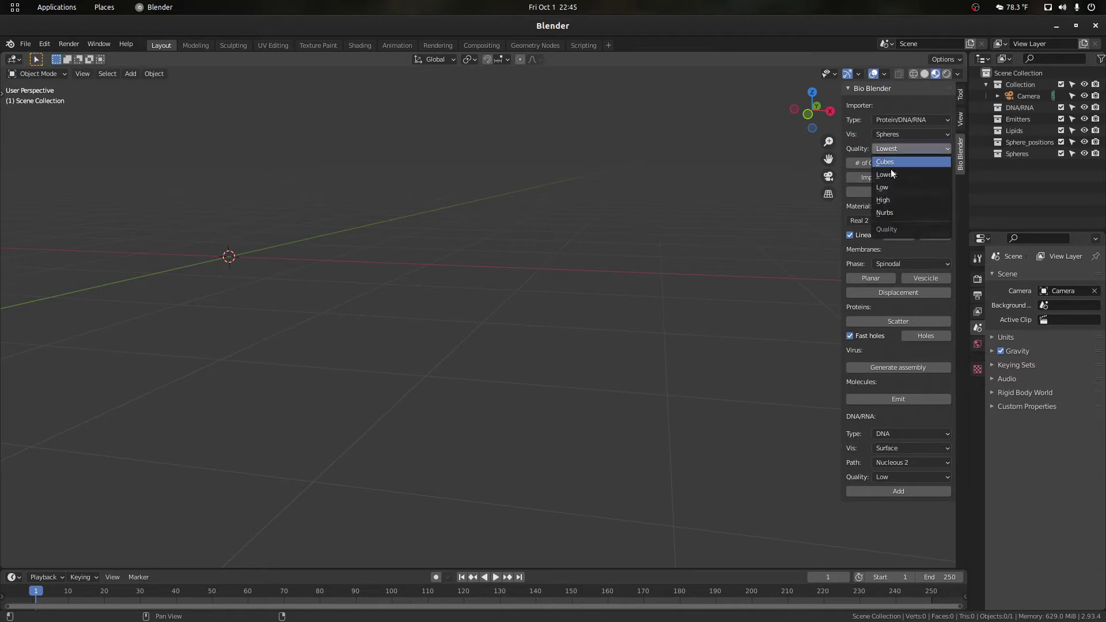
left_click(888, 187)
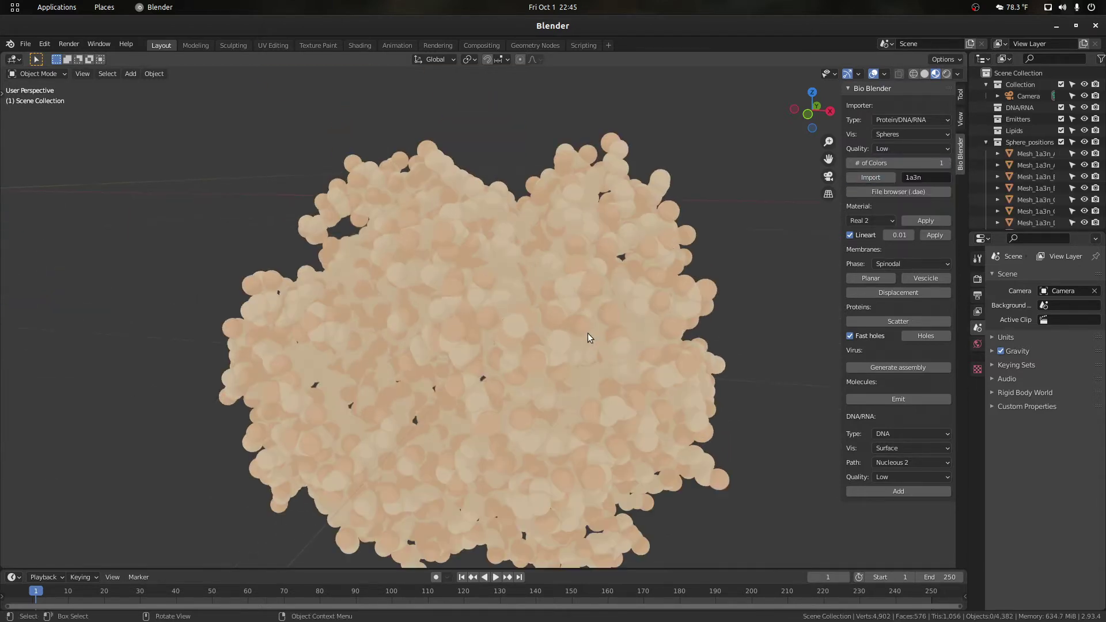
Step: Apply 0.01 line art to the two template spheres of the single-color 1a3n model
scroll(589, 334, "down", 8)
left_click_drag(591, 211, 397, 148)
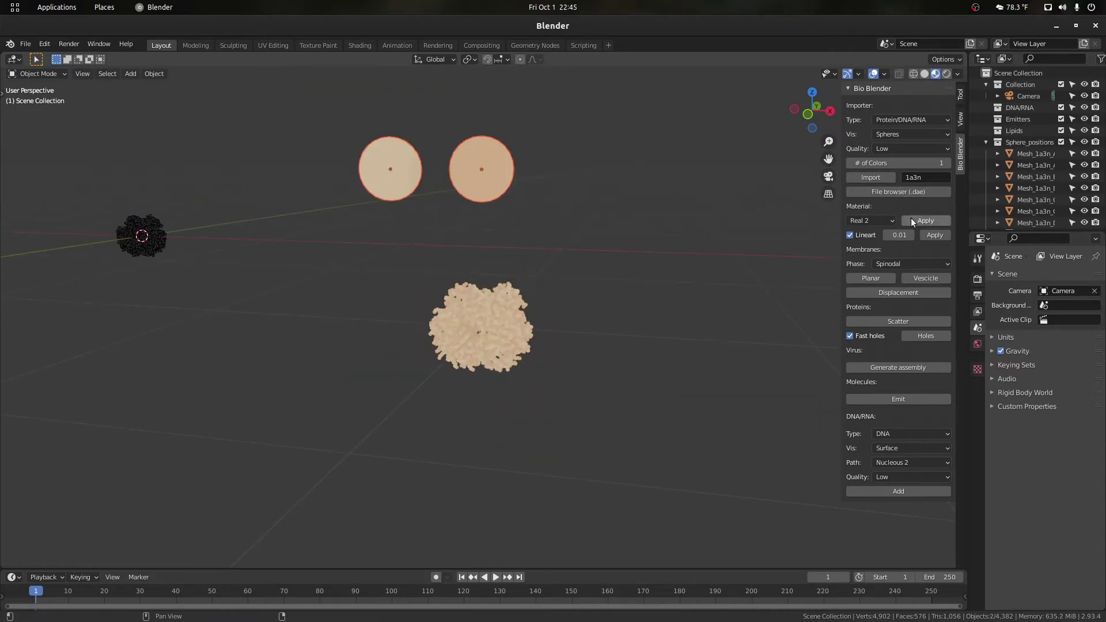
left_click(934, 236)
scroll(633, 292, "up", 8)
Step: Examine the outlined single-color 1a3n model at different distances
mouse_move(807, 122)
left_mouse_down()
mouse_move(839, 106)
mouse_move(794, 122)
mouse_move(810, 122)
mouse_move(813, 87)
mouse_move(803, 135)
mouse_move(777, 121)
mouse_move(824, 108)
mouse_move(796, 133)
mouse_move(805, 116)
mouse_move(725, 150)
mouse_move(605, 167)
mouse_move(743, 161)
mouse_move(789, 201)
mouse_move(806, 121)
left_mouse_up()
scroll(683, 205, "down", 3)
left_click(703, 290)
scroll(703, 289, "up", 3)
scroll(753, 175, "down", 4)
scroll(685, 201, "down", 6)
scroll(622, 303, "up", 3)
scroll(614, 314, "up", 2)
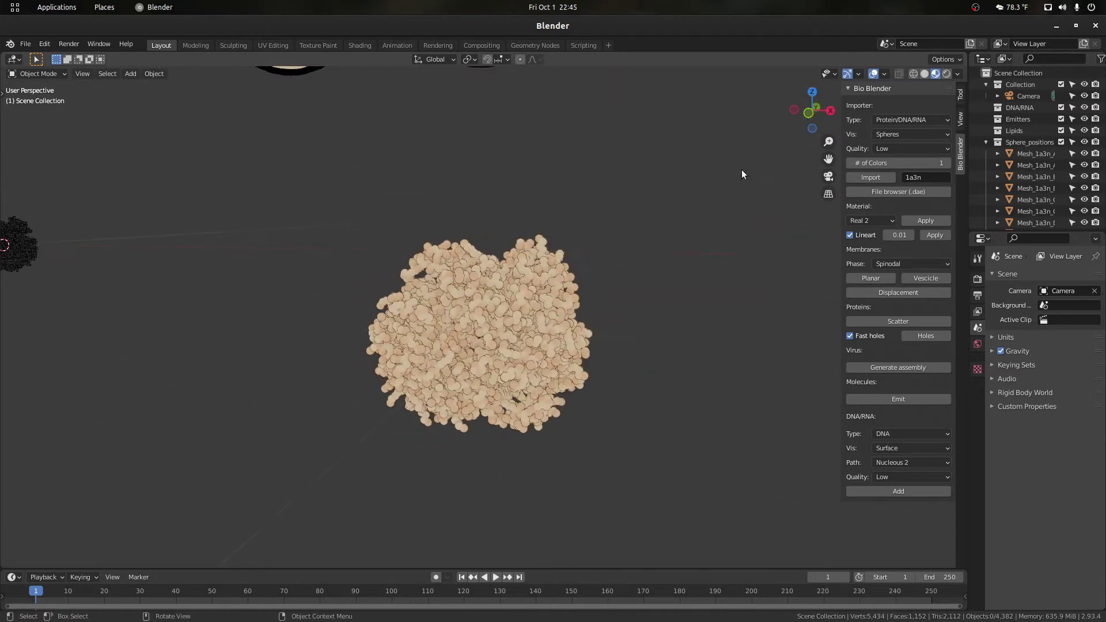
scroll(668, 236, "down", 5)
scroll(611, 286, "up", 6)
scroll(507, 275, "down", 2)
scroll(602, 271, "up", 1)
Step: Delete the single-color 1a3n model and all its template and position objects
scroll(602, 272, "down", 4)
left_click_drag(610, 392, 83, 133)
key("Delete")
Step: Set the number of colors to 0 and import 1a3n as Low-quality spheres
left_click(904, 163)
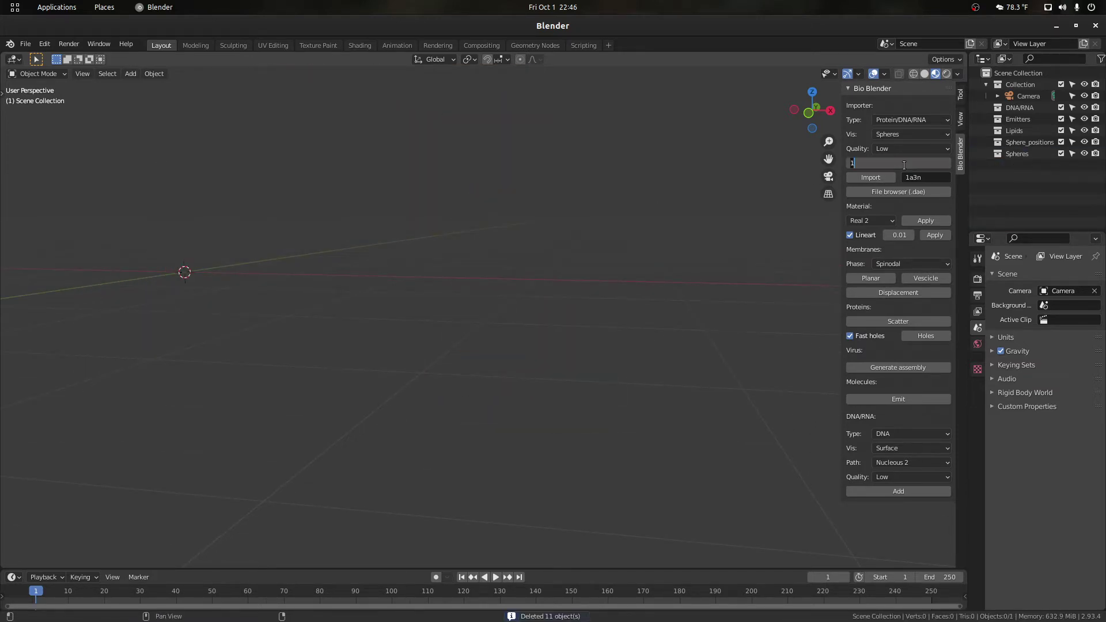
type("0")
key("Return")
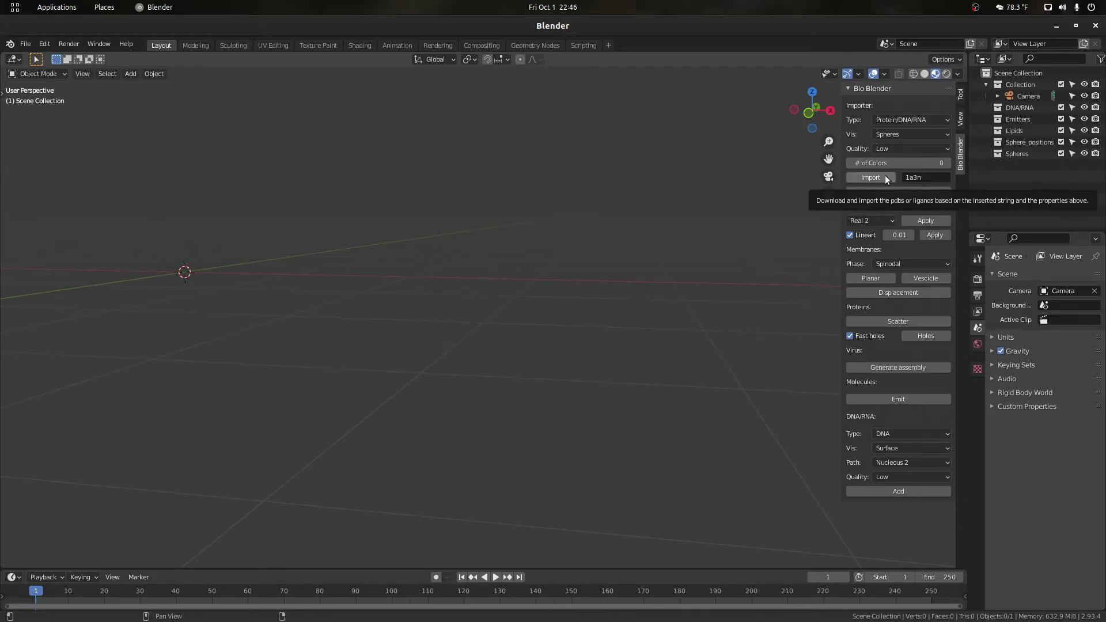
left_click(884, 175)
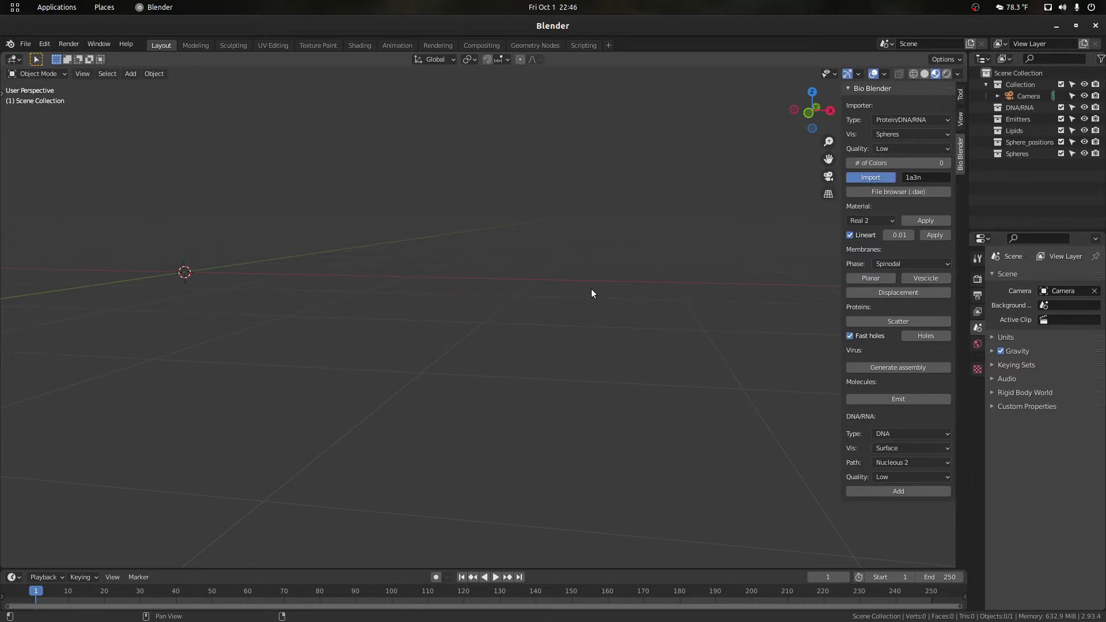
scroll(553, 329, "up", 6)
scroll(565, 329, "down", 2)
Step: Apply 0.01 line art to all the colored 1a3n template spheres, working in the front view
left_click_drag(813, 112, 247, 119)
scroll(406, 218, "down", 4)
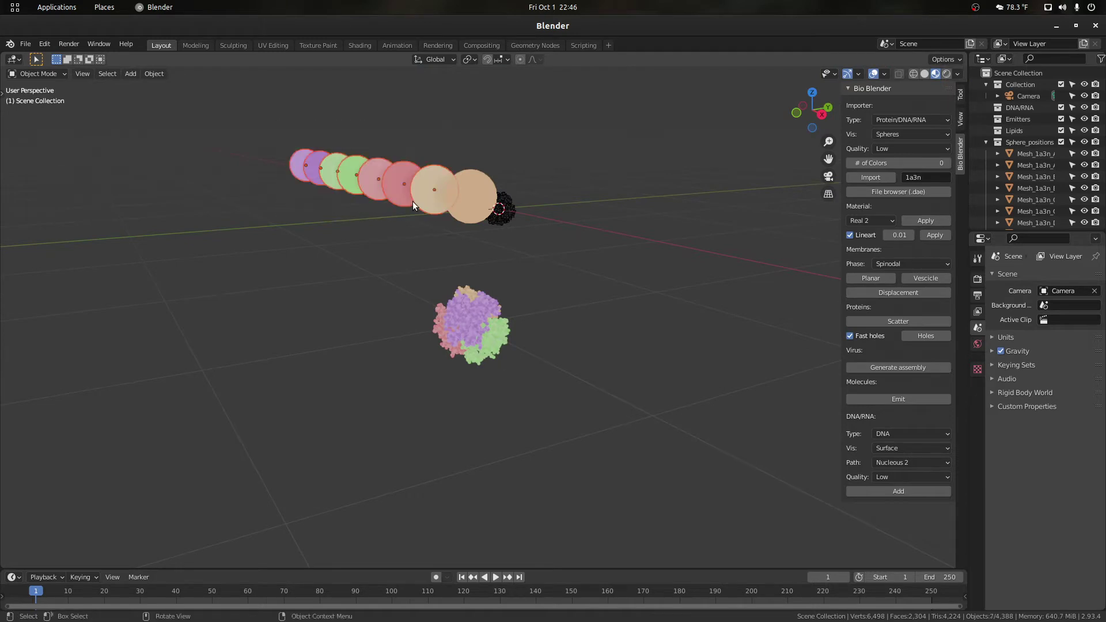
key("KP_1")
scroll(433, 244, "down", 1)
left_click_drag(547, 272, 208, 199)
left_click(934, 235)
left_click(668, 318)
scroll(668, 318, "up", 12)
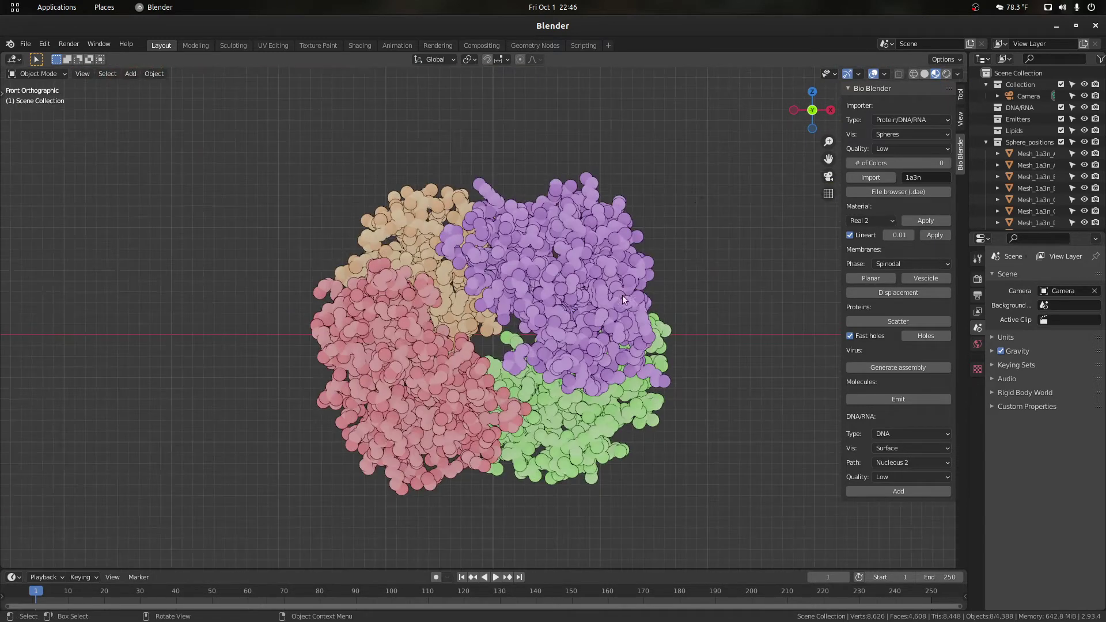
Step: Delete the multicolored 1a3n model together with its template spheres and position meshes
left_click_drag(807, 116, 716, 138)
scroll(496, 185, "down", 7)
mouse_move(804, 105)
left_mouse_down()
mouse_move(858, 84)
mouse_move(812, 113)
left_mouse_up()
left_click_drag(614, 382, 171, 92)
key("Delete")
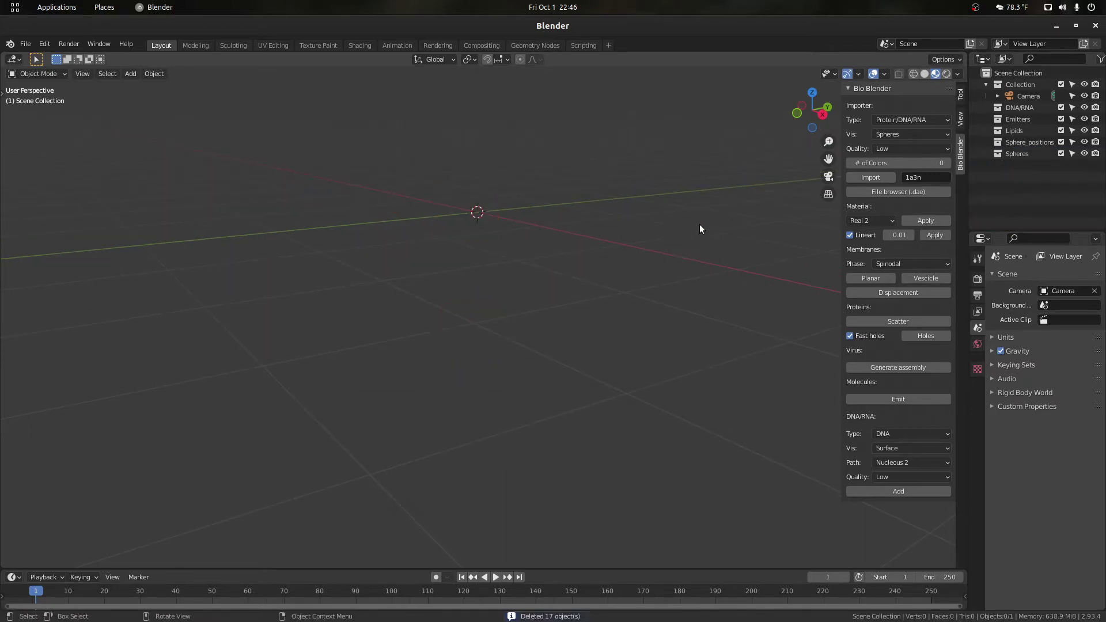
Step: Set the number of colors to 2 and import 1a3n again as Low-quality spheres
left_click(935, 163)
type("2")
key("Return")
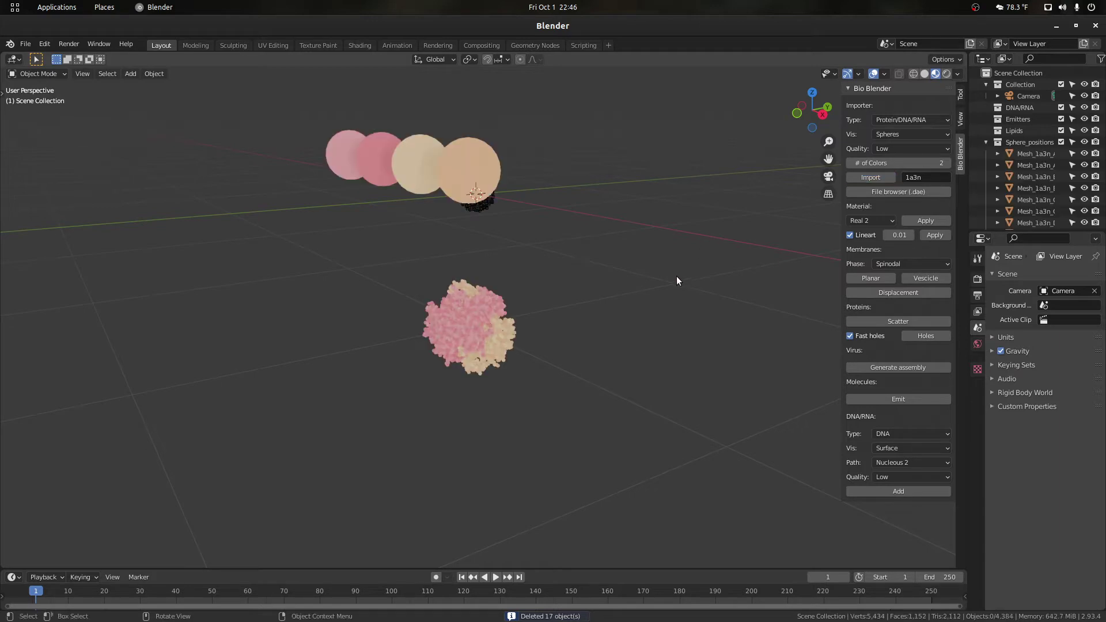
left_click_drag(792, 113, 958, 115)
left_click_drag(806, 115, 592, 273)
Step: Apply 0.01 line art to the four template spheres of the two-color 1a3n model
scroll(580, 184, "up", 2)
scroll(561, 182, "down", 2)
scroll(450, 304, "up", 5)
scroll(592, 272, "down", 4)
left_click_drag(569, 230, 65, 99)
scroll(634, 264, "up", 2)
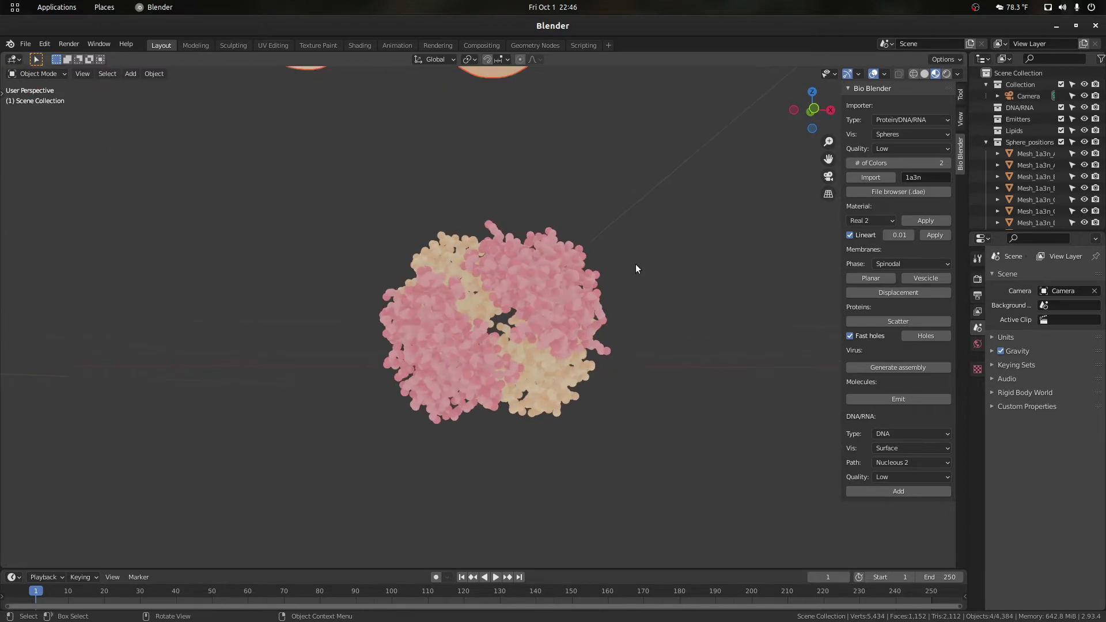
left_click(932, 235)
Step: Examine the outlined two-color 1a3n model up close and in the front orthographic view
scroll(693, 225, "up", 2)
left_click_drag(804, 123, 800, 167)
left_click(803, 114)
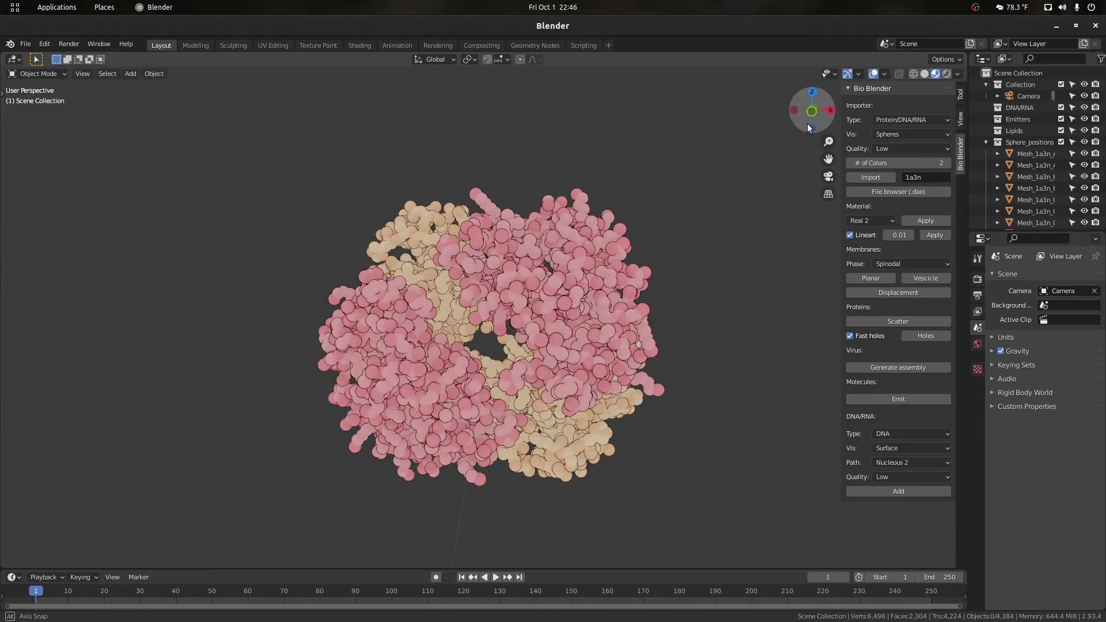
scroll(645, 273, "up", 2)
scroll(643, 275, "down", 1)
scroll(644, 276, "up", 1)
scroll(644, 276, "down", 1)
left_click_drag(724, 475, 219, 120)
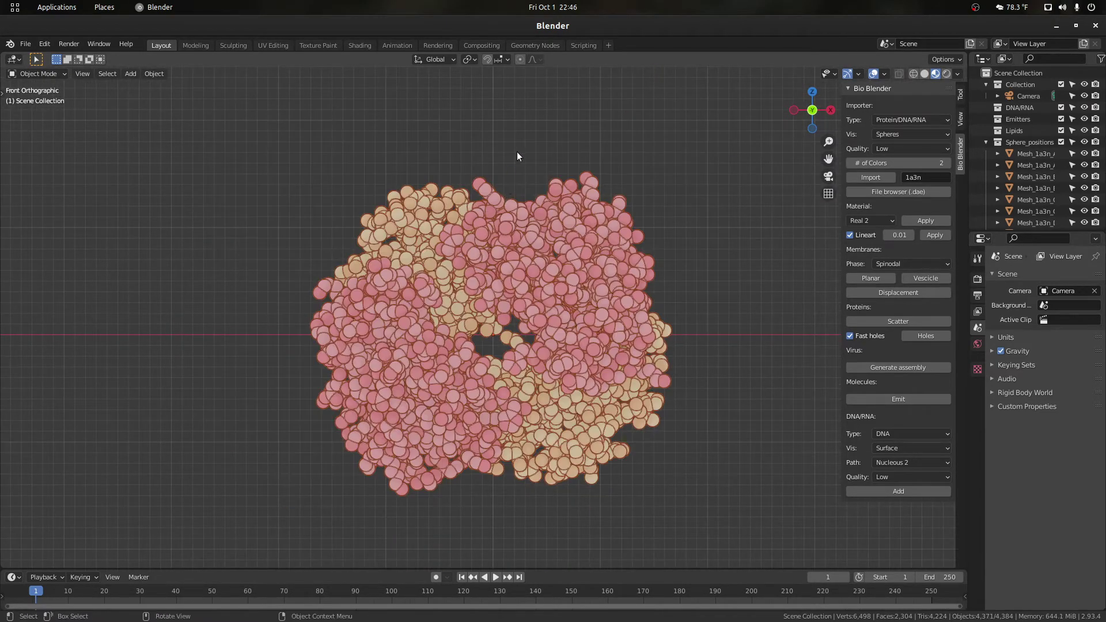
left_click(516, 151)
Step: Delete the two-color 1a3n model and its template and position objects
scroll(527, 165, "down", 7)
left_click_drag(799, 110, 603, 327)
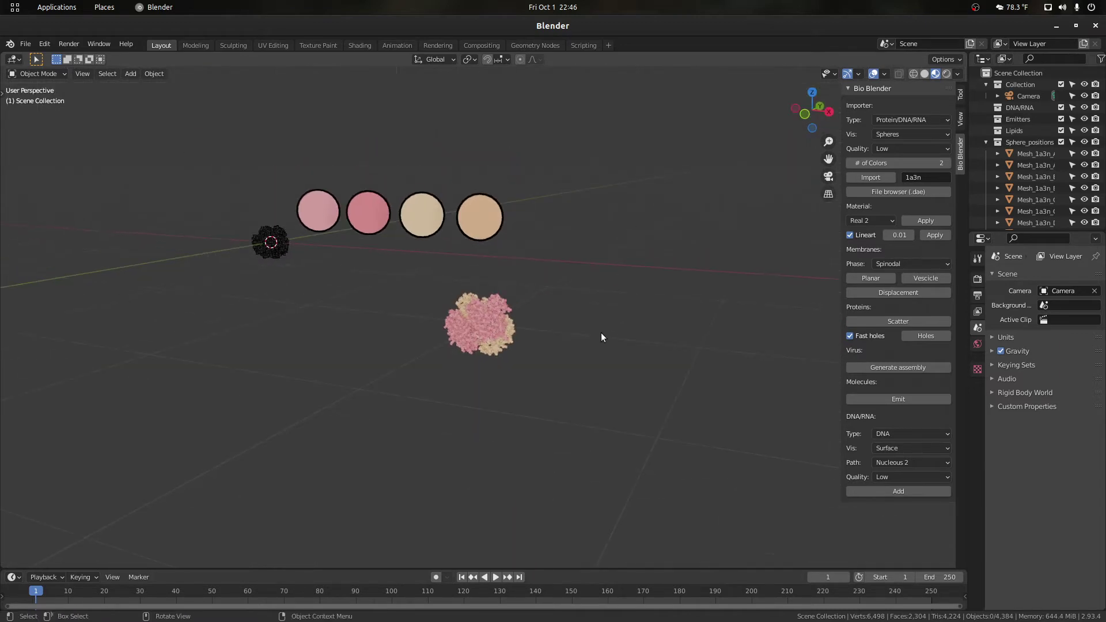
left_click_drag(582, 384, 132, 152)
key("Delete")
Step: Increase the number of colors to 3 and import 1a3n as Low-quality spheres
left_click(948, 164)
left_click(891, 176)
scroll(523, 312, "up", 8)
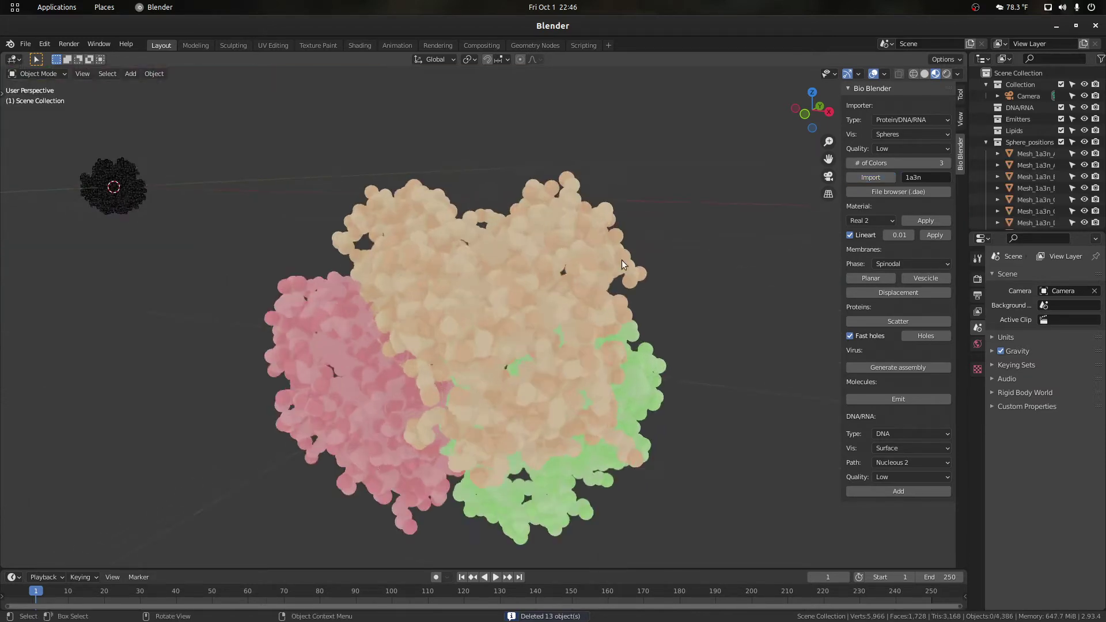
Step: Examine how the three colors are distributed over the 1a3n chains and template spheres from several angles
scroll(568, 292, "down", 4)
left_click_drag(808, 111, 679, 120)
middle_click_drag(553, 299, 195, 166)
scroll(345, 201, "up", 4)
mouse_move(810, 125)
left_mouse_down()
mouse_move(657, 125)
mouse_move(822, 122)
left_mouse_up()
middle_click_drag(582, 242, 112, 231)
scroll(111, 231, "down", 5)
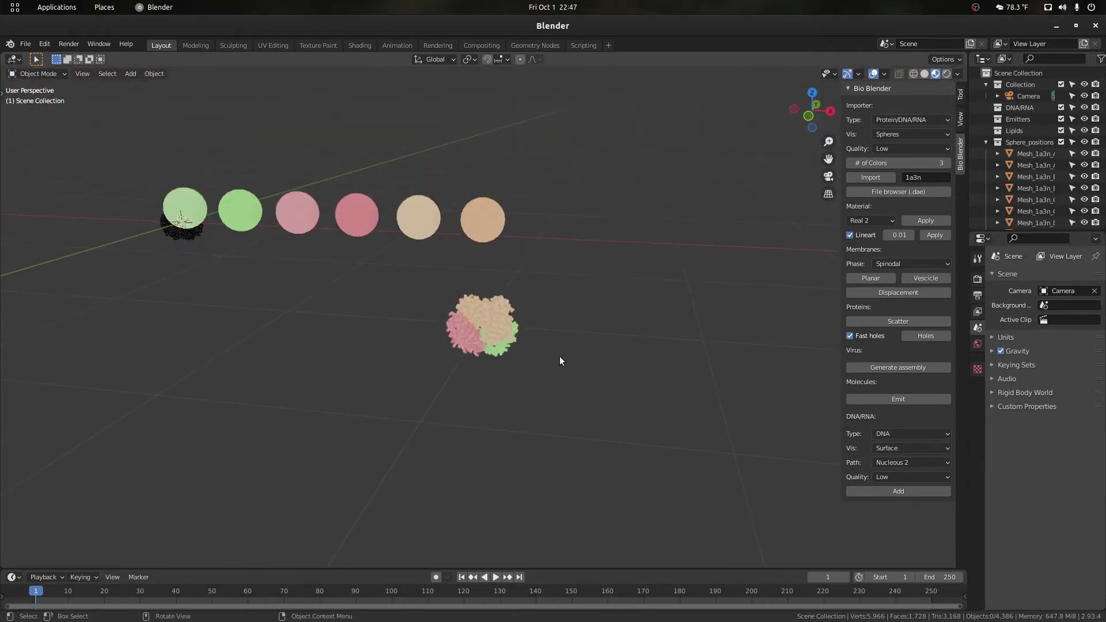
left_click_drag(606, 412, 411, 396)
scroll(579, 344, "up", 3)
scroll(577, 344, "down", 1)
left_click_drag(808, 110, 765, 115)
scroll(808, 107, "down", 3)
Step: Delete the three-color 1a3n model with its template spheres and position meshes
scroll(714, 196, "down", 1)
left_click_drag(622, 408, 189, 163)
key("Delete")
scroll(576, 248, "up", 3)
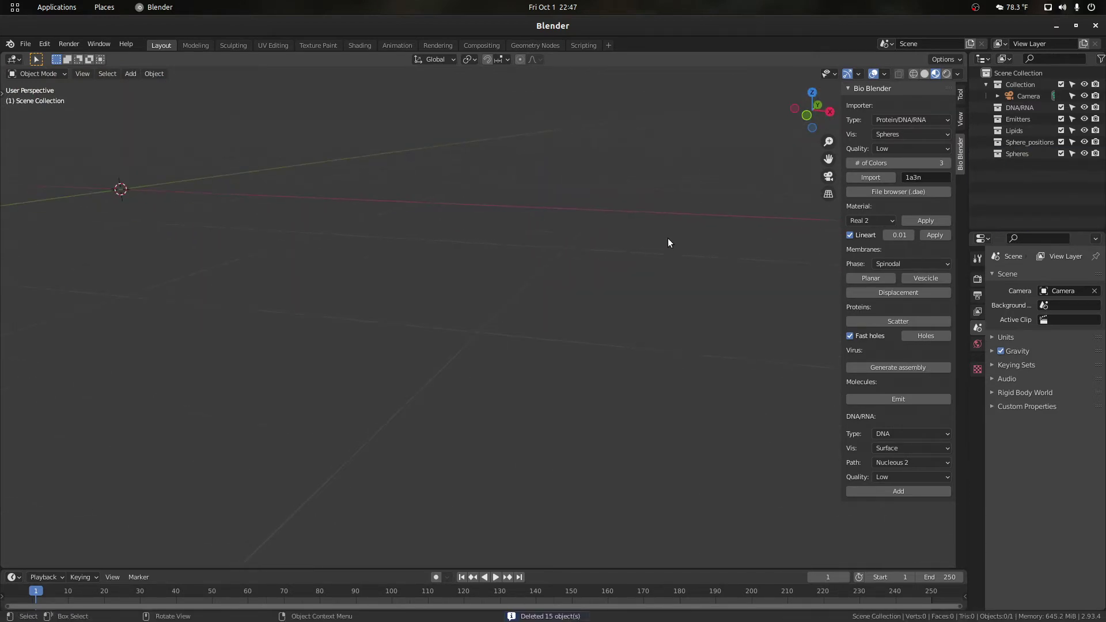
Step: Import 1a3n again at Low quality with the number of colors set to 0, and select all imported objects
mouse_move(891, 163)
left_mouse_down()
mouse_move(875, 163)
mouse_move(891, 163)
left_mouse_up()
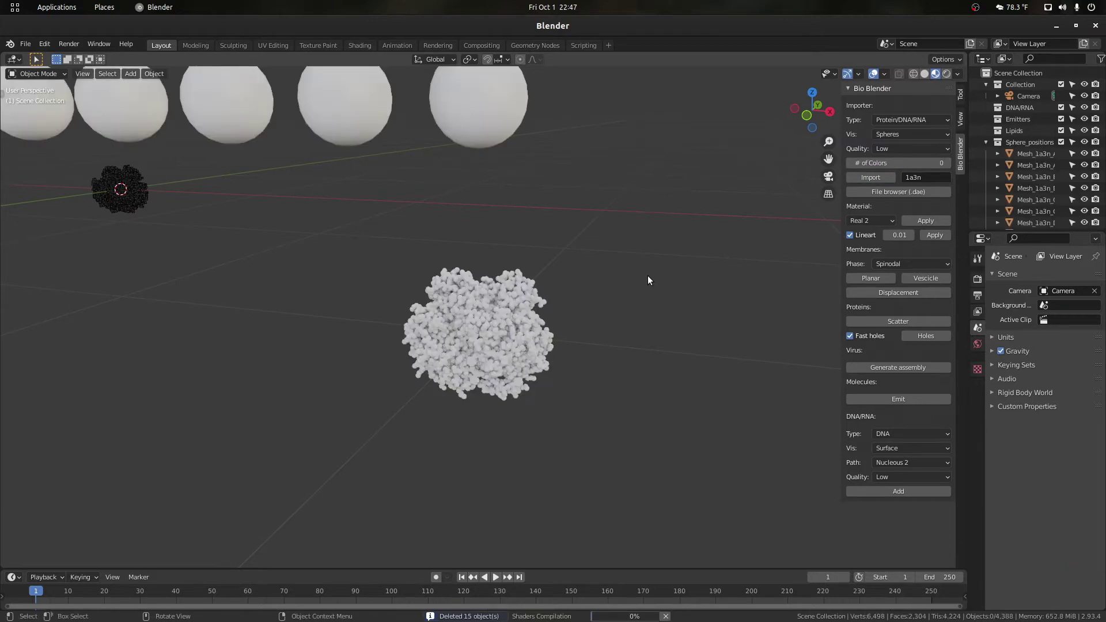
left_click_drag(615, 412, 157, 176)
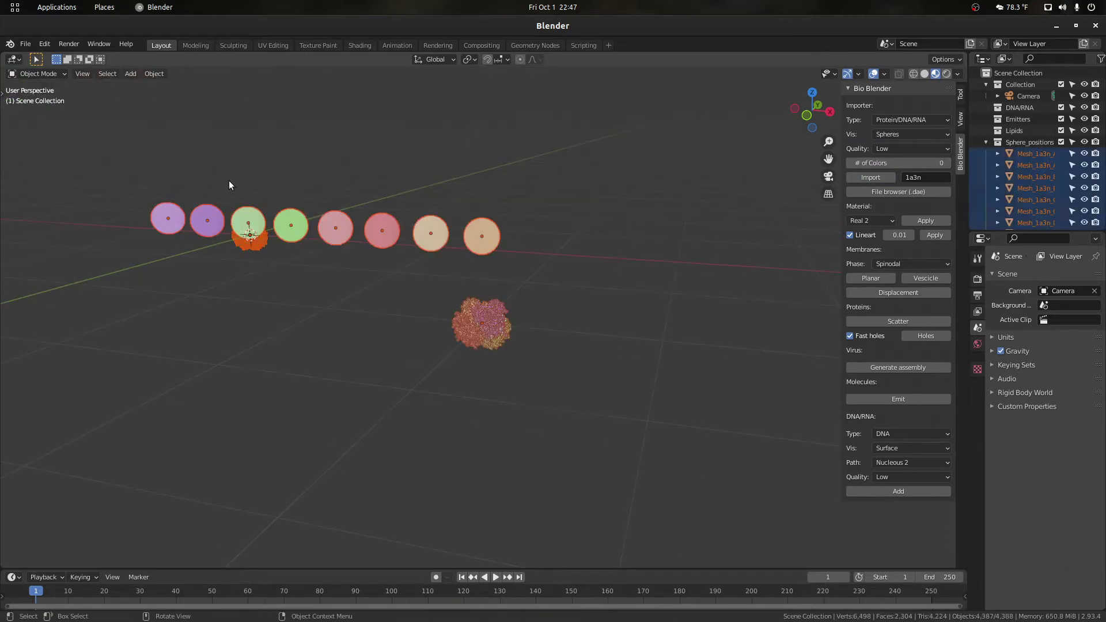
Step: Delete the imported 1a3n objects and import 1a3n again as Low-quality spheres with the number of colors set to -1
key("Delete")
left_click(918, 162)
type("-1")
key("Return")
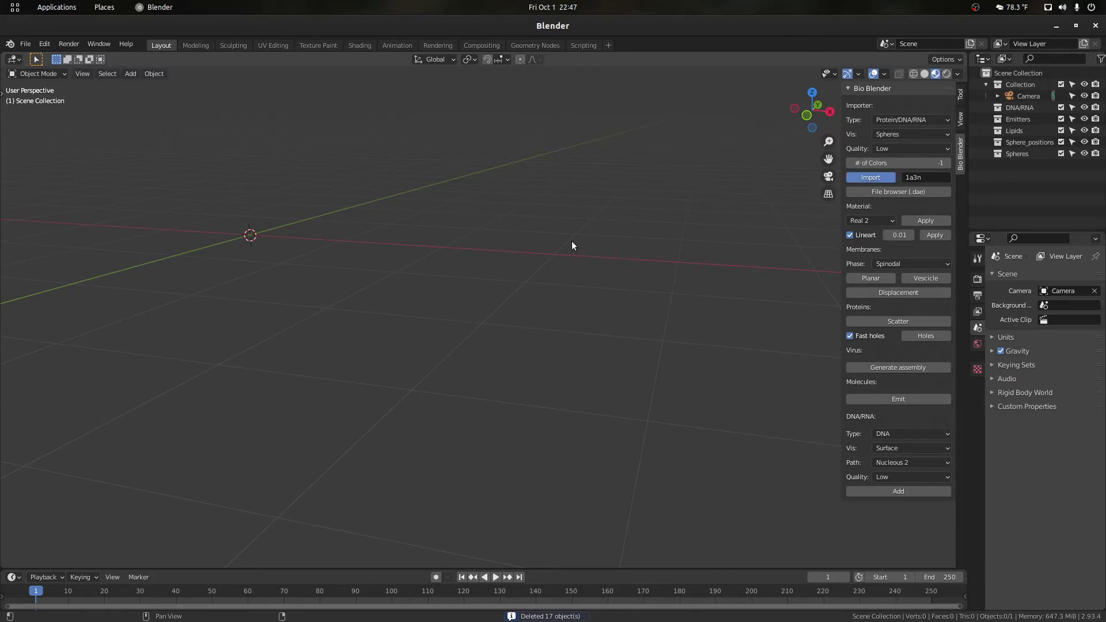
Step: Apply a 0.01 line art outline to the newly imported 1a3n sphere model
scroll(521, 312, "up", 6)
middle_click_drag(522, 308, 610, 294)
left_click_drag(812, 113, 935, 113)
scroll(669, 238, "up", 2)
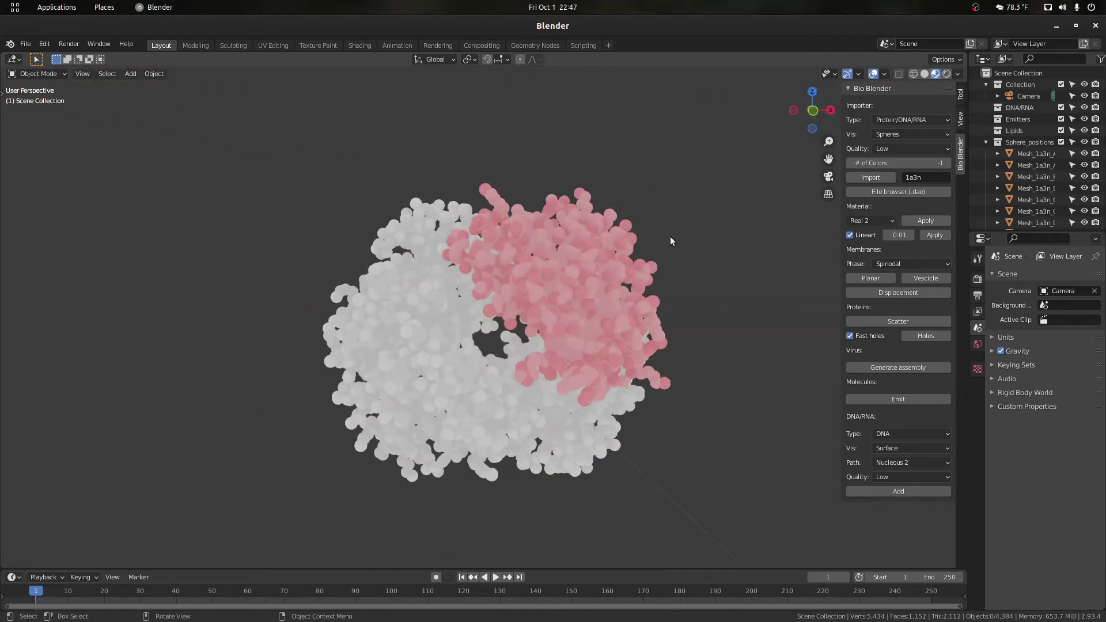
left_click_drag(803, 110, 789, 113)
scroll(581, 234, "down", 7)
scroll(599, 202, "up", 6)
left_click(933, 235)
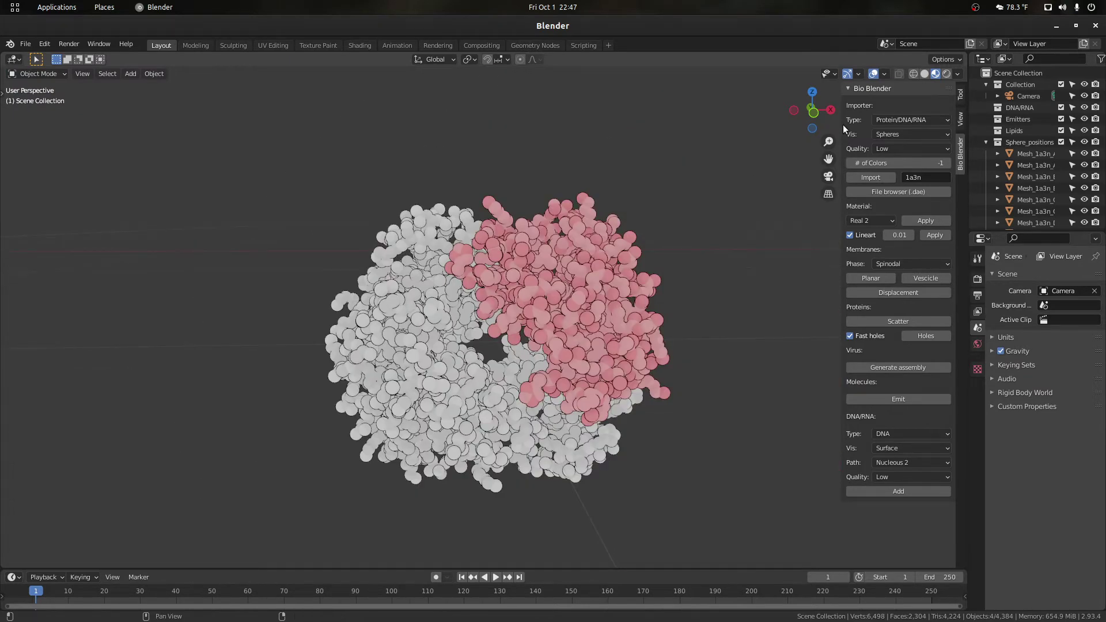
Step: Examine the outlined 1a3n model together with its template spheres and position meshes
left_click_drag(813, 112, 730, 136)
scroll(772, 209, "down", 2)
scroll(632, 237, "down", 4)
left_click(626, 406)
left_click_drag(624, 414, 183, 94)
left_click_drag(184, 95, 190, 92)
scroll(547, 268, "up", 2)
scroll(484, 303, "down", 2)
left_click(779, 179)
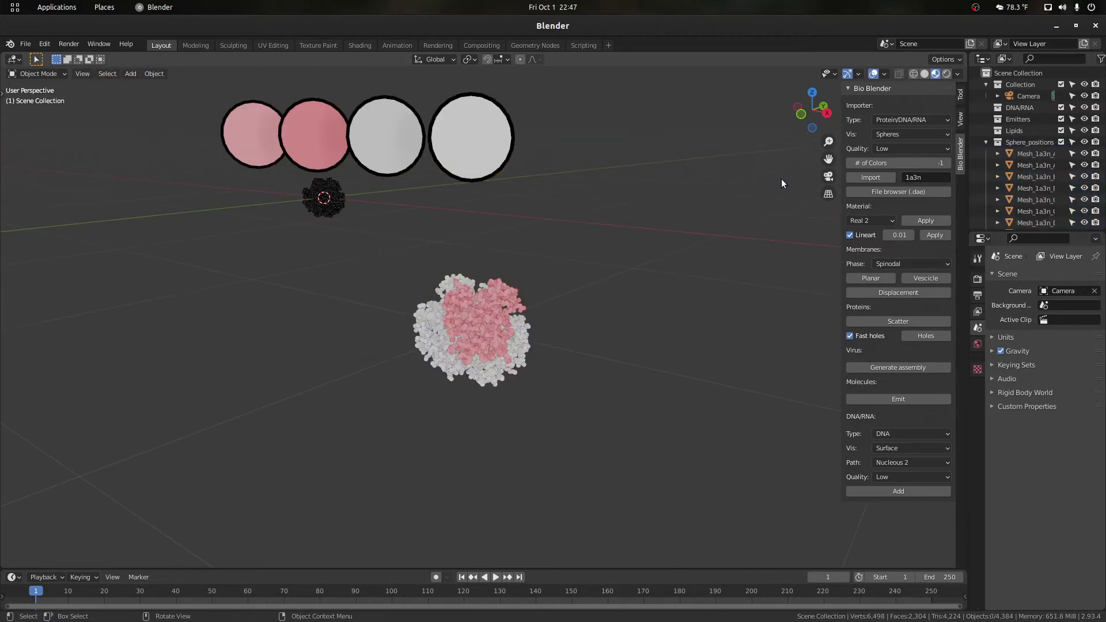
Step: Set the Color1 hue in the darker pink template sphere's emission material settings to 0.2
left_click_drag(828, 159, 877, 201)
left_click(372, 176)
mouse_move(806, 116)
left_mouse_down()
mouse_move(835, 105)
mouse_move(818, 105)
left_mouse_up()
left_click(977, 460)
scroll(996, 426, "down", 5)
scroll(996, 426, "down", 8)
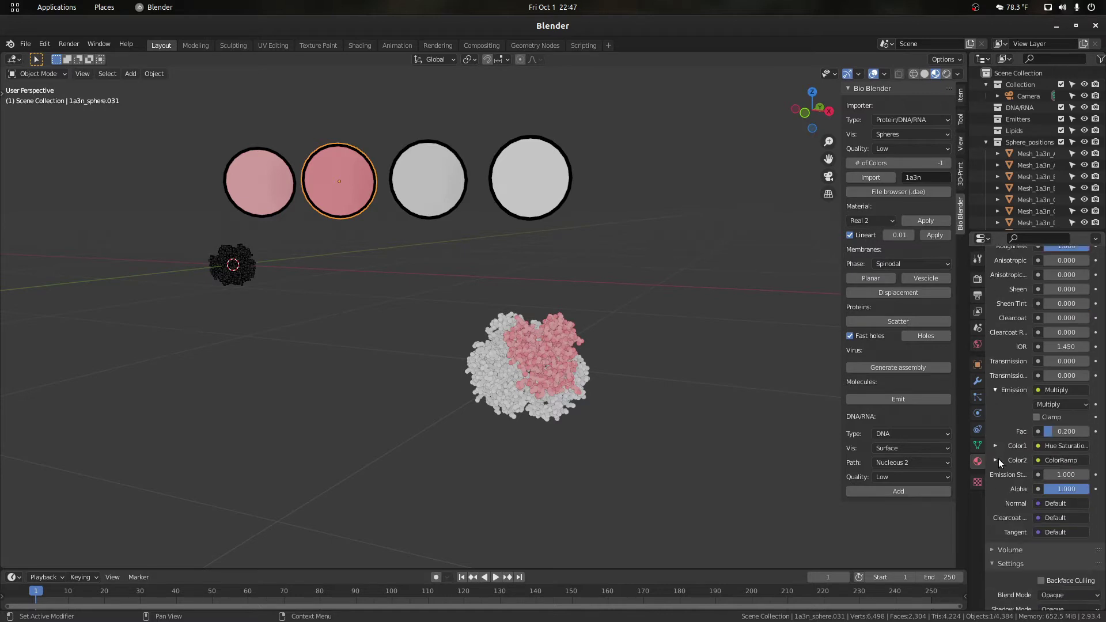
left_click(1001, 444)
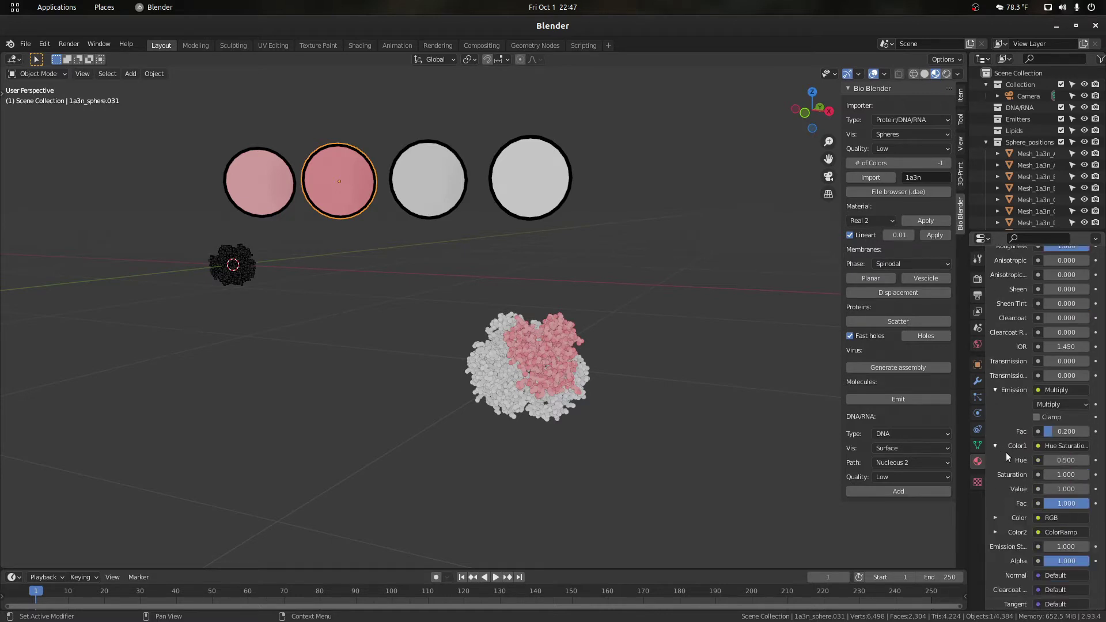
left_click(1047, 462)
left_click(1047, 462)
left_click(1047, 462)
scroll(679, 417, "up", 3)
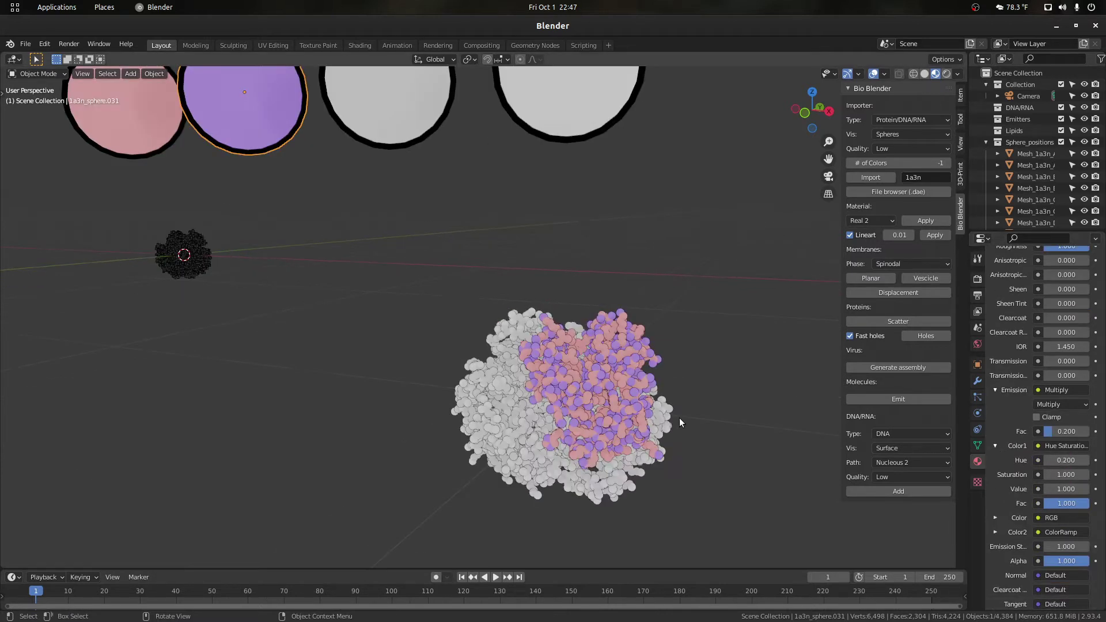
scroll(679, 417, "down", 1)
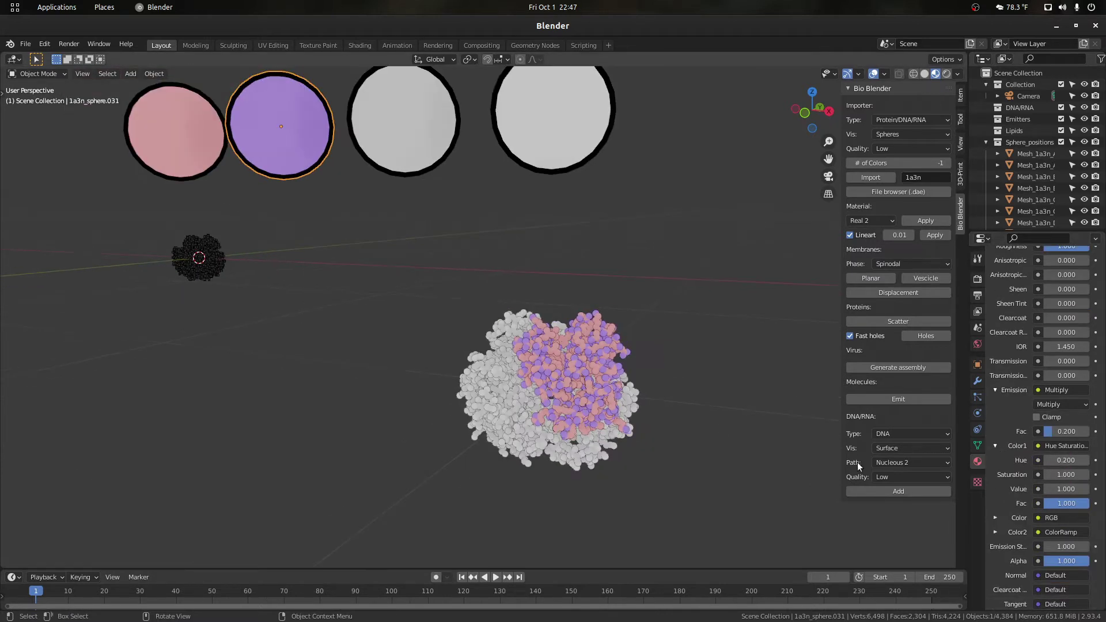
Step: Set the Color1 hue in the lighter pink template sphere's emission material settings to 0.2
left_click(205, 169)
left_click(997, 389)
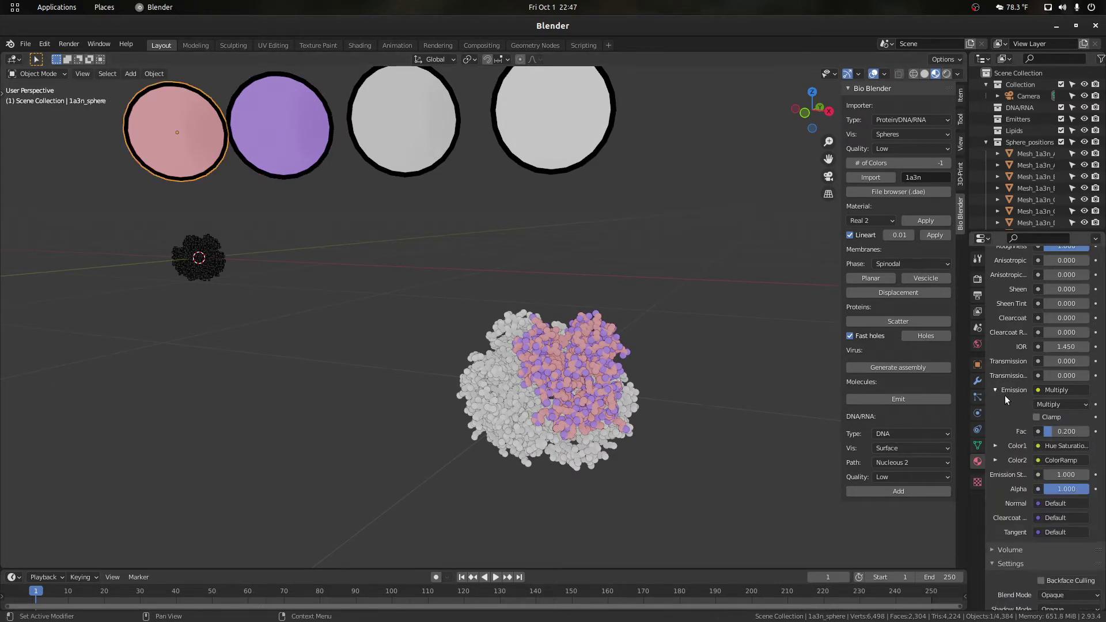
left_click(995, 446)
left_click(1065, 461)
type("0.2")
key("Return")
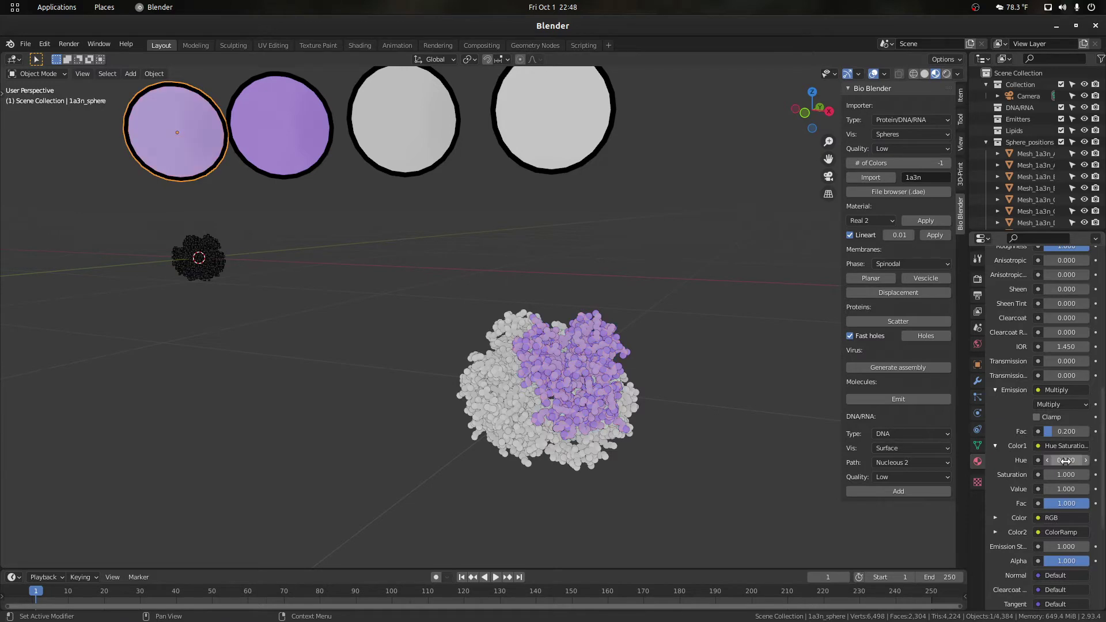
Step: Examine the recolored chain against the grey ones and view the lighter template sphere's RGB color settings
scroll(628, 321, "up", 3)
left_click_drag(828, 159, 752, 74)
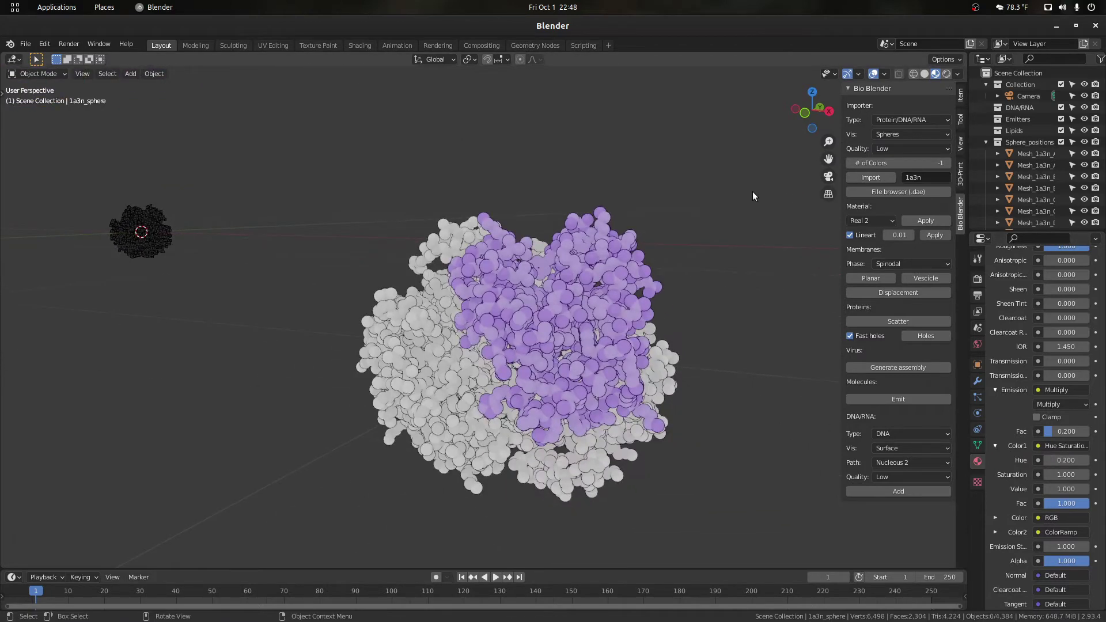
left_click_drag(814, 113, 845, 98)
scroll(734, 232, "up", 2)
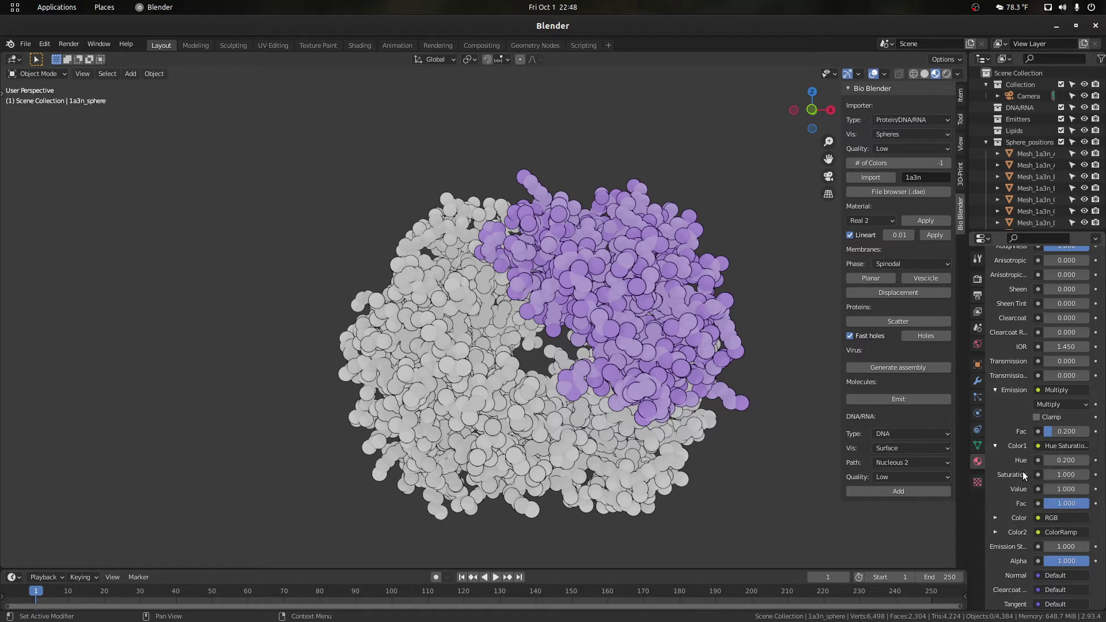
left_click(996, 517)
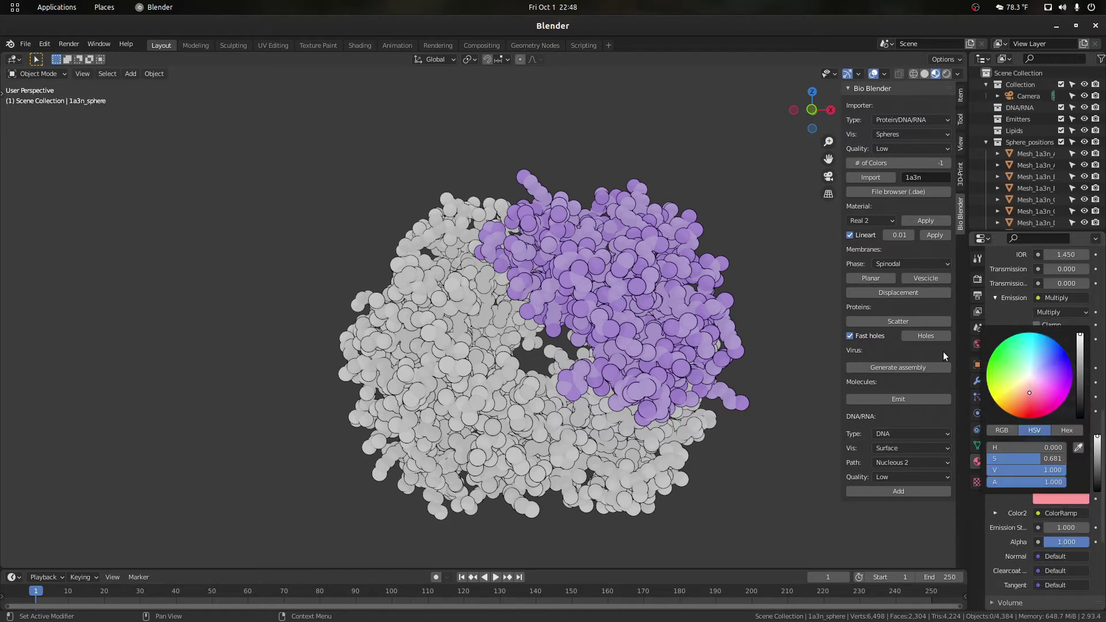
left_click(731, 236)
scroll(729, 236, "down", 5)
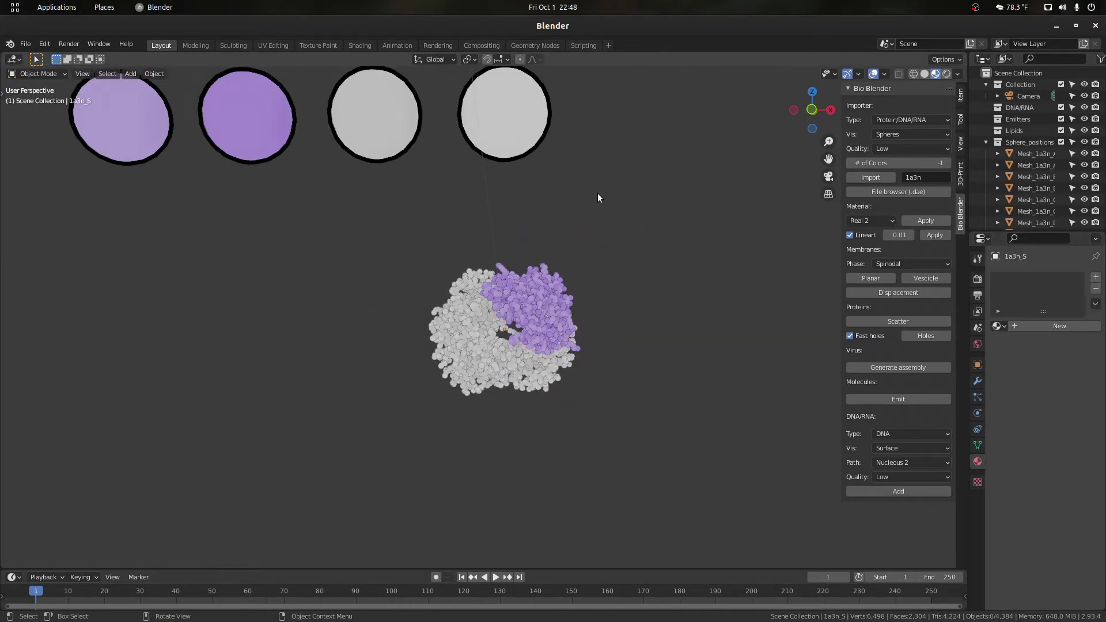
Step: Delete the grey-mode 1a3n model with its template spheres and position meshes
left_click(400, 129)
scroll(581, 138, "down", 2)
left_click_drag(810, 110, 772, 137)
scroll(647, 370, "down", 2)
left_click_drag(644, 406, 171, 125)
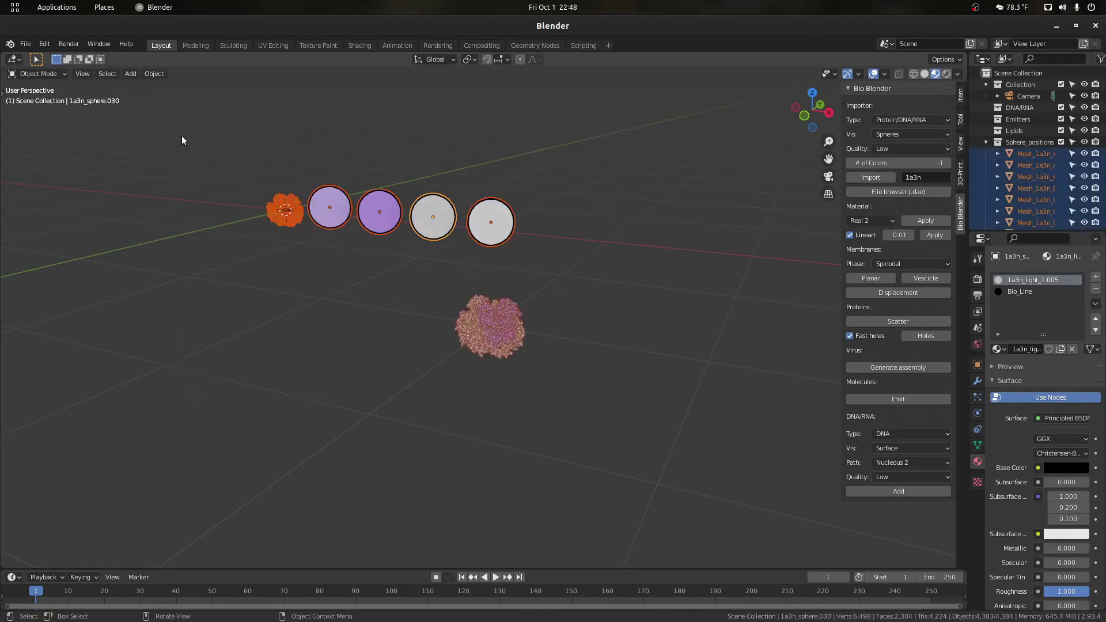
key("Delete")
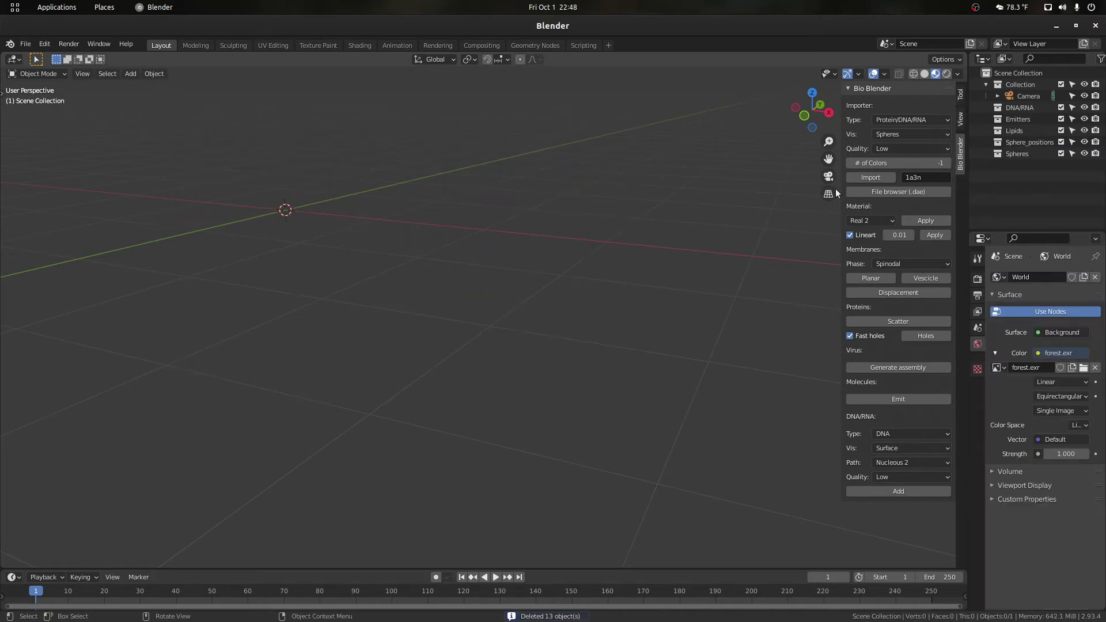
Step: Import 6vxx as Low-quality spheres with the type set to Both and the number of colors set to 0
left_click(920, 176)
type("6vxx")
left_click(899, 120)
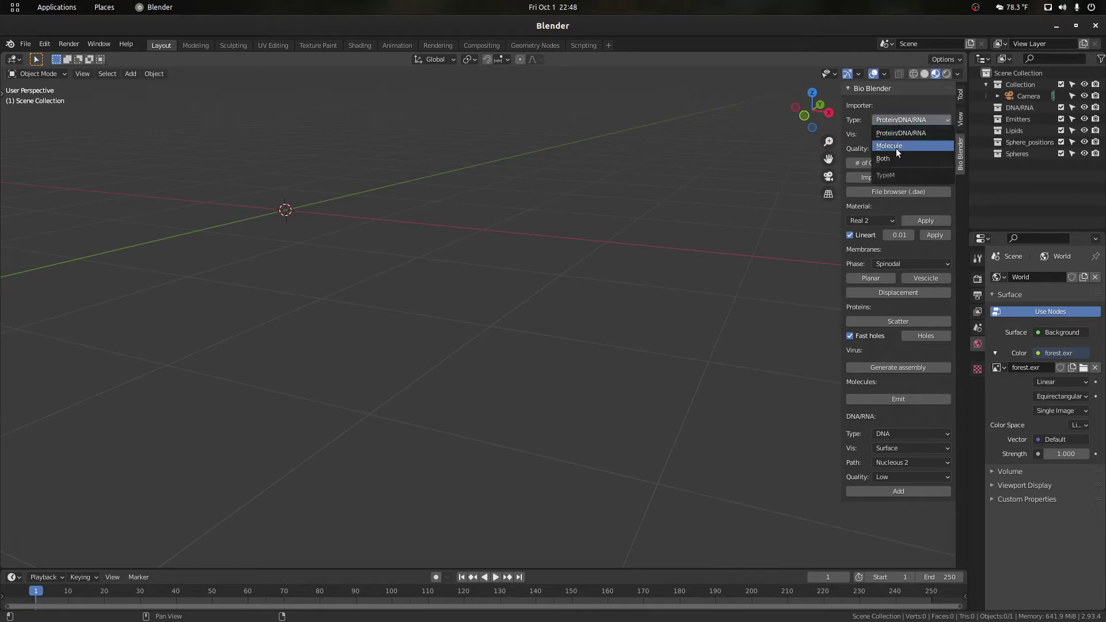
left_click(894, 158)
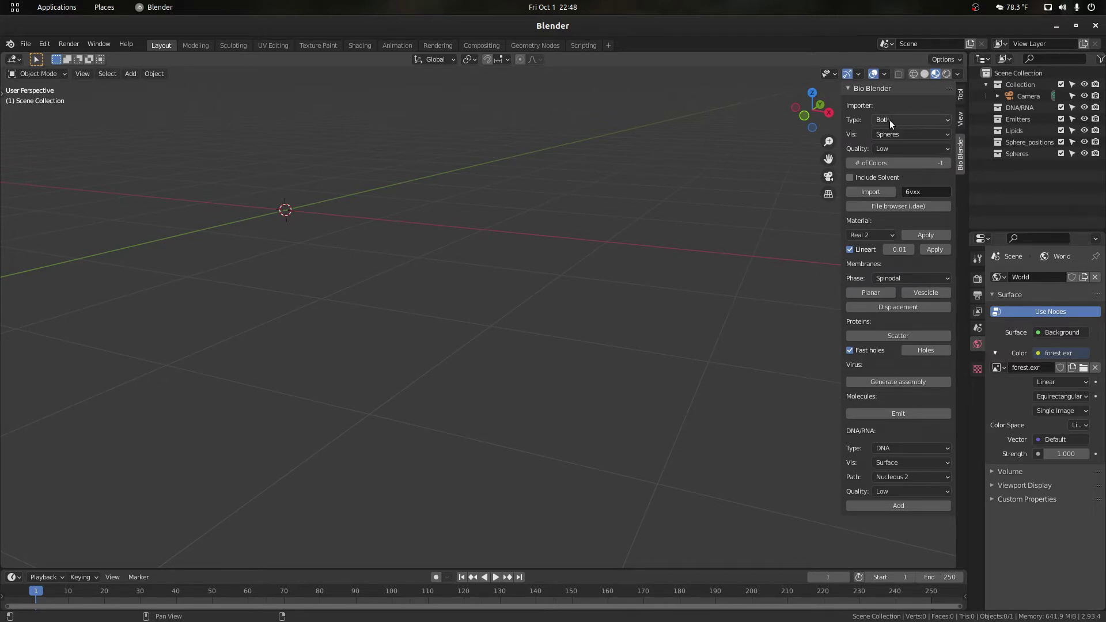
left_click(897, 159)
key("Return")
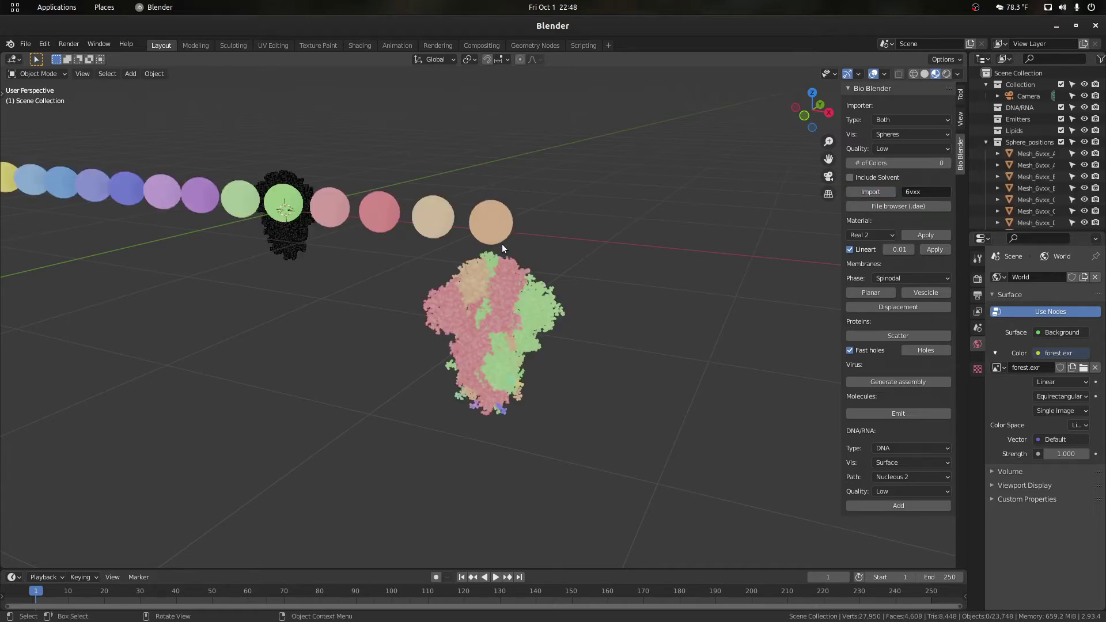
Step: Examine the 6vxx protein chains and their attached molecules from several angles and distances
scroll(502, 243, "down", 3)
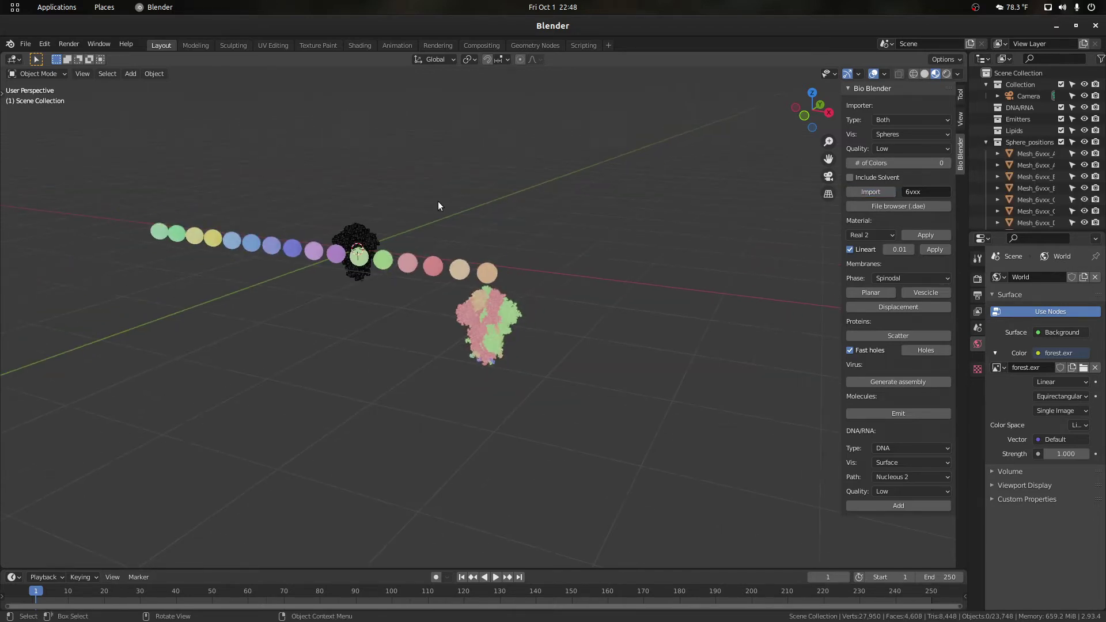
scroll(362, 280, "up", 5)
mouse_move(809, 113)
left_mouse_down()
mouse_move(847, 99)
mouse_move(821, 97)
left_mouse_up()
left_click_drag(828, 160, 842, 67)
scroll(680, 308, "up", 1)
left_click(679, 307)
left_click(748, 331)
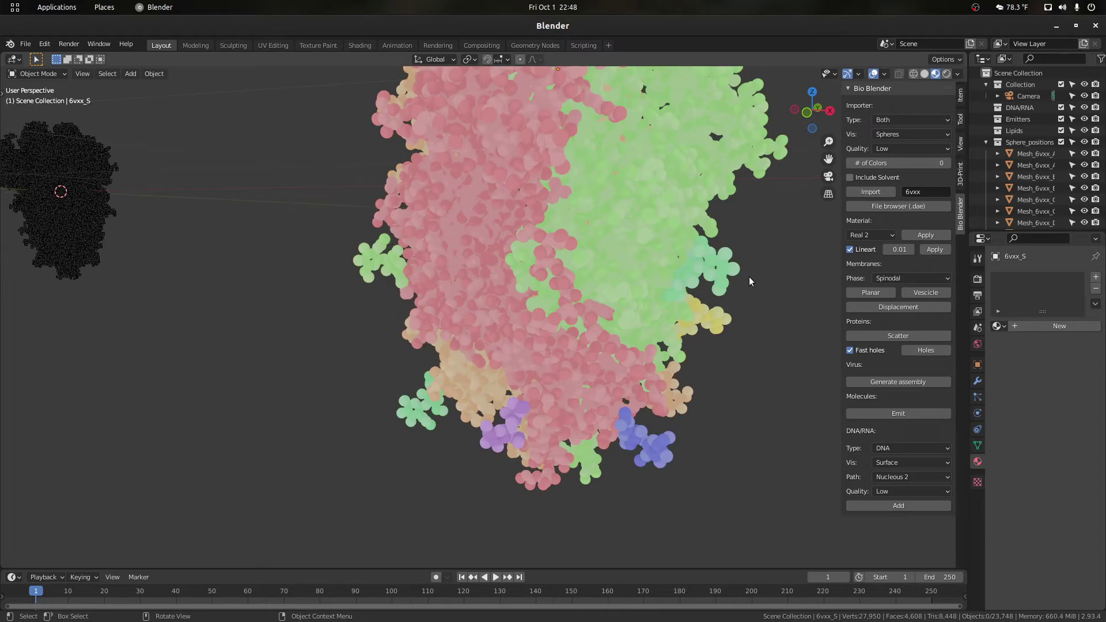
scroll(735, 303, "down", 1)
mouse_move(816, 113)
left_mouse_down()
mouse_move(777, 132)
mouse_move(801, 128)
mouse_move(708, 108)
mouse_move(757, 99)
mouse_move(784, 127)
mouse_move(656, 110)
mouse_move(858, 112)
mouse_move(830, 117)
left_mouse_up()
scroll(744, 182, "down", 3)
scroll(695, 217, "down", 3)
scroll(562, 342, "up", 1)
scroll(562, 361, "down", 3)
scroll(439, 352, "up", 3)
scroll(440, 353, "down", 3)
left_click_drag(829, 158, 781, 194)
scroll(451, 299, "up", 3)
scroll(437, 282, "down", 3)
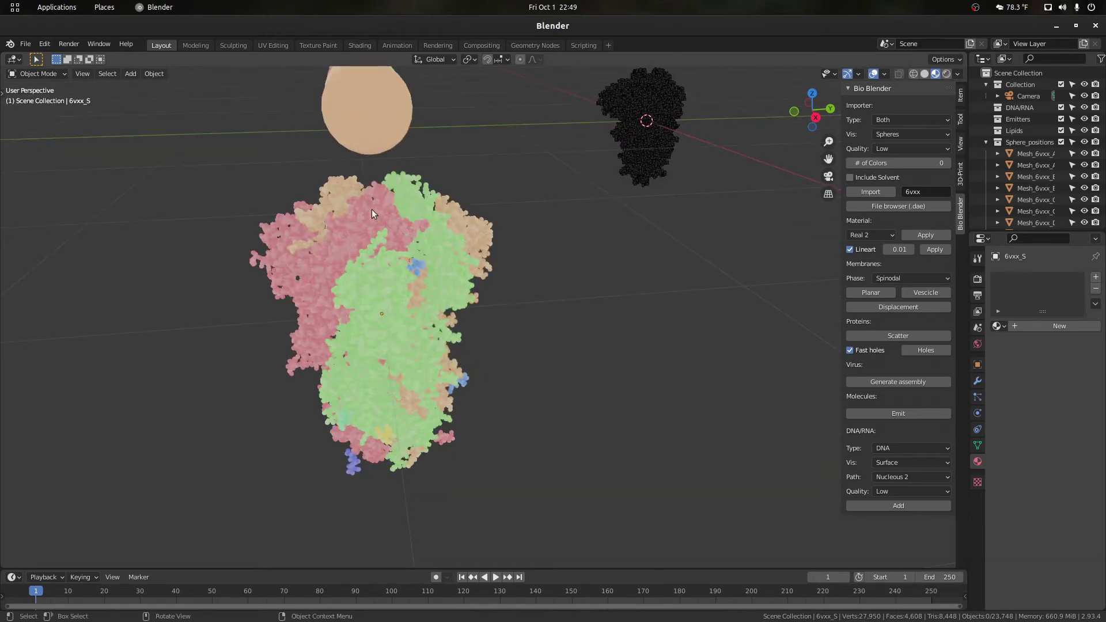
left_click_drag(813, 122, 793, 130)
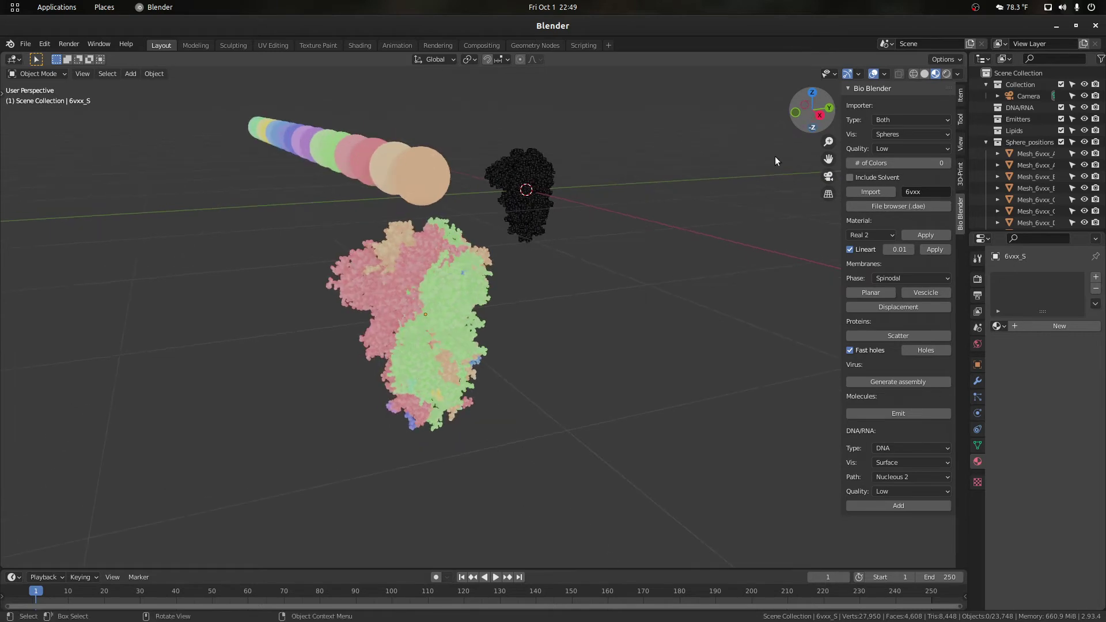
Step: Import 6vxx again with the type set to Molecule and the number of colors set to 1
left_click(911, 120)
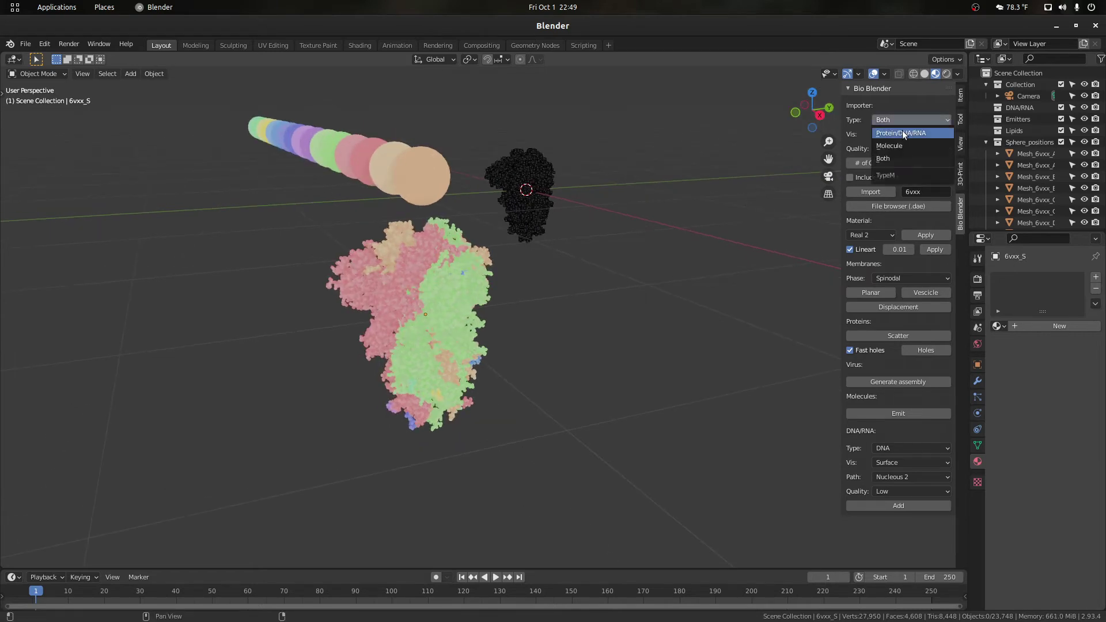
left_click(901, 131)
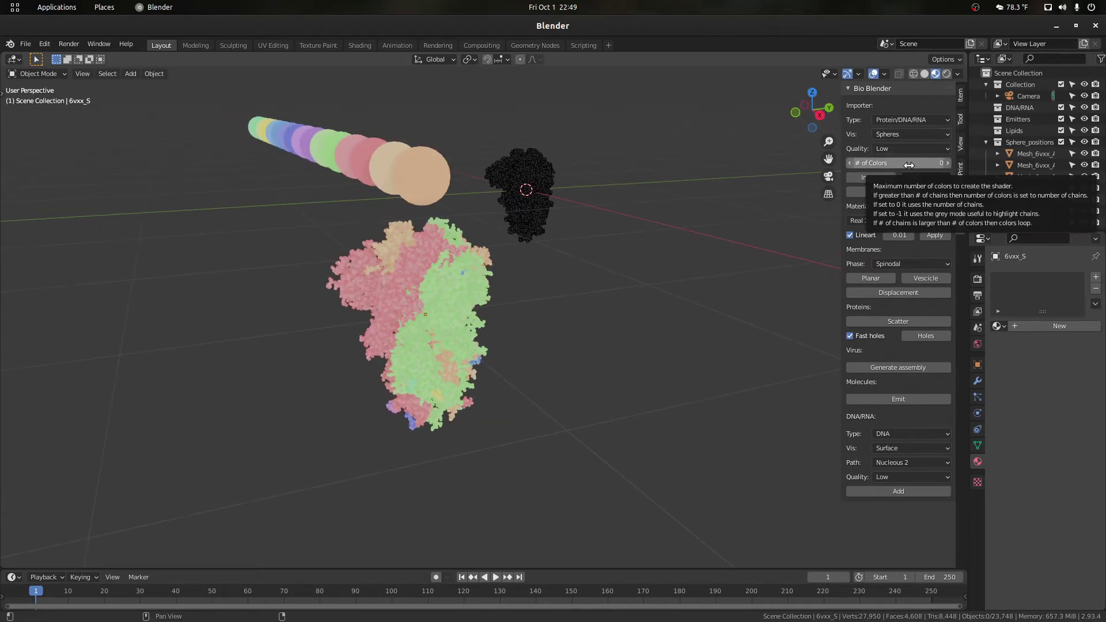
left_click(928, 120)
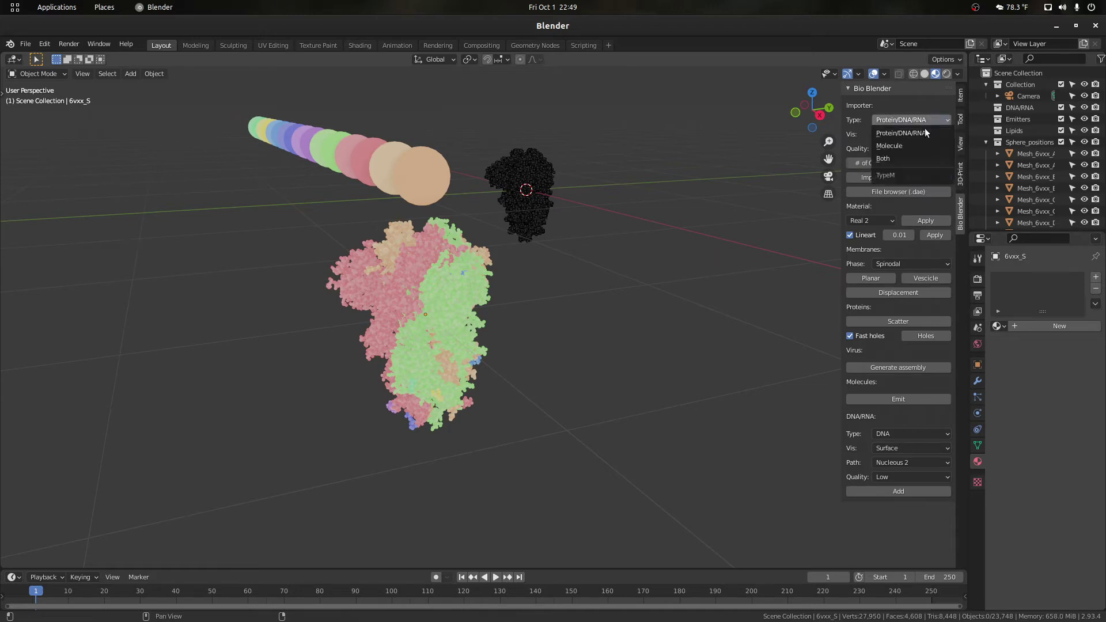
left_click(892, 145)
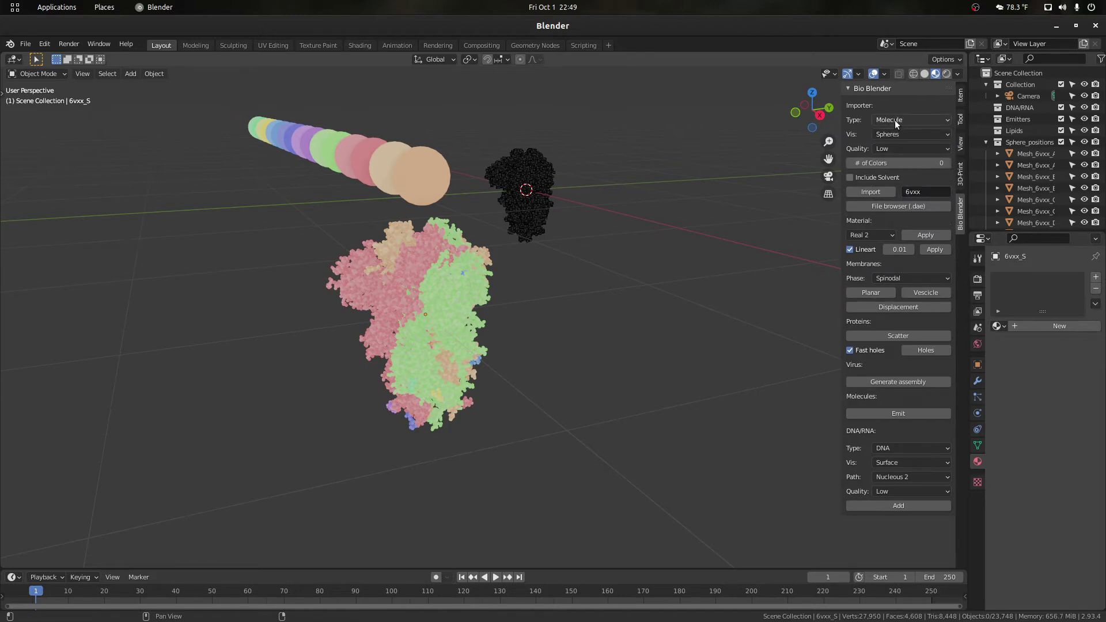
left_click(908, 164)
key("Return")
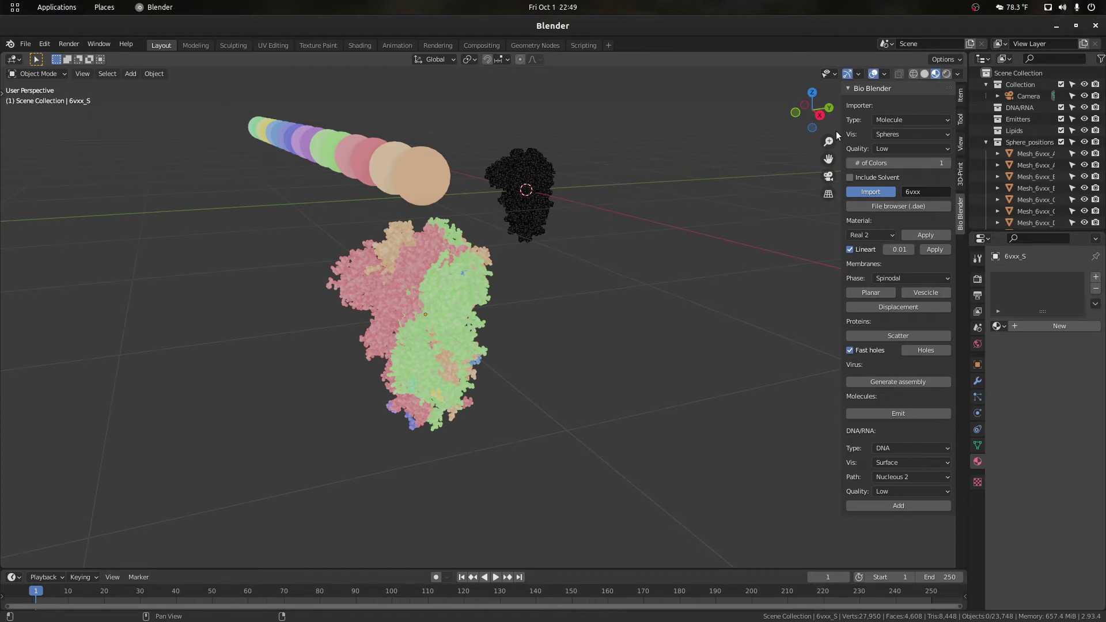
Step: Move the separately imported 6vxx molecules down along the Z axis to line up with the protein model
scroll(532, 205, "up", 2)
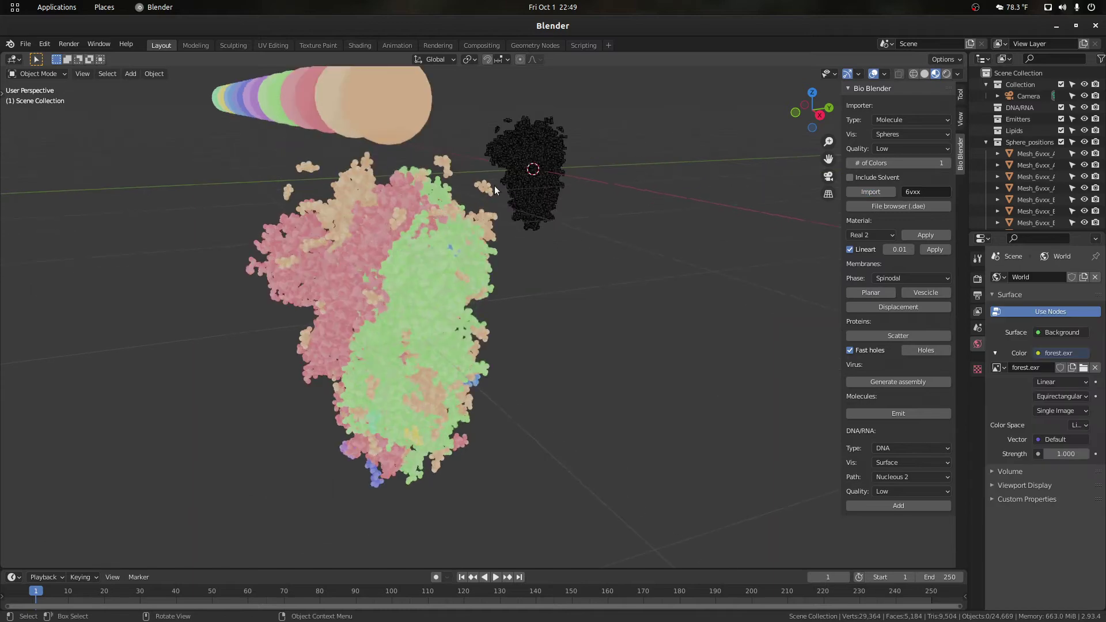
left_click_drag(821, 120, 782, 119)
left_click_drag(828, 159, 898, 207)
scroll(828, 159, "up", 1)
left_click_drag(823, 120, 890, 135)
scroll(711, 151, "down", 2)
left_click_drag(813, 113, 682, 105)
left_click_drag(775, 118, 740, 123)
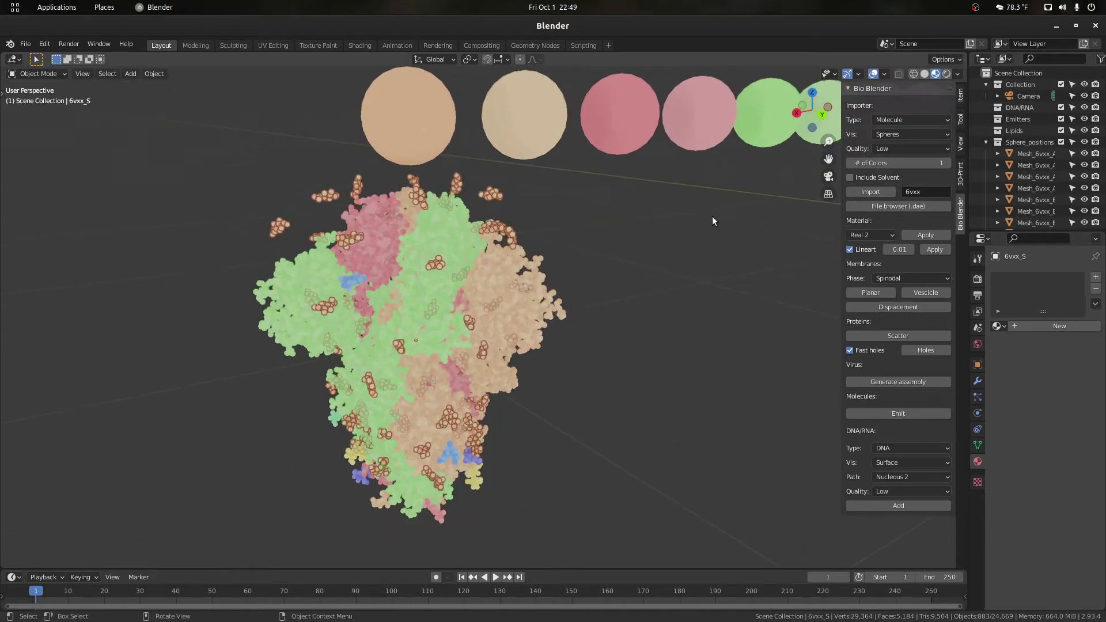
scroll(645, 227, "up", 3)
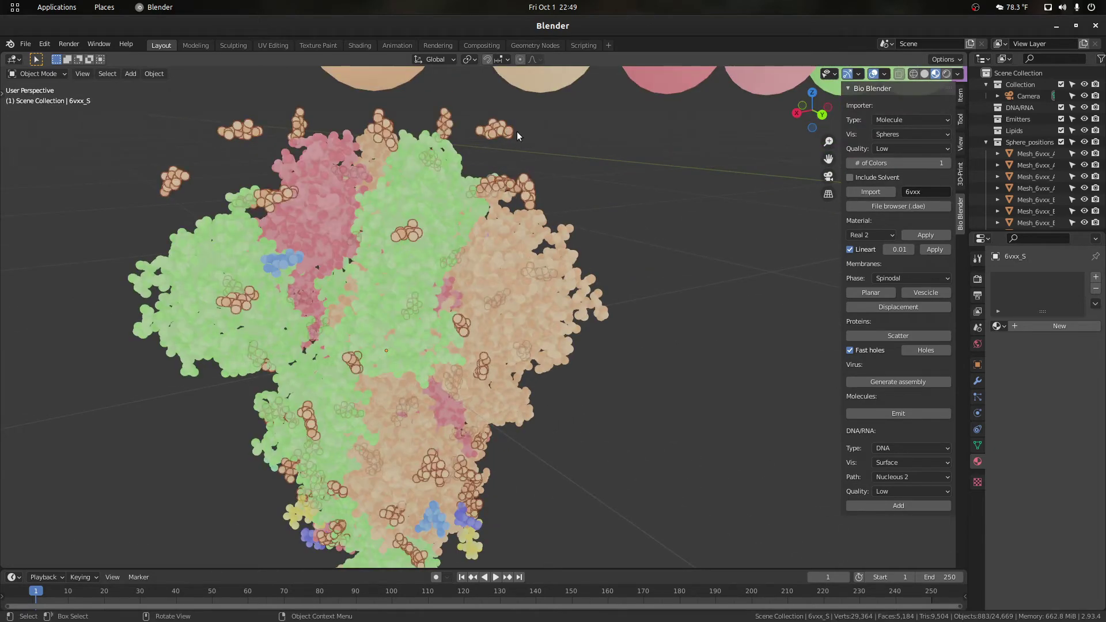
key("g")
key("z")
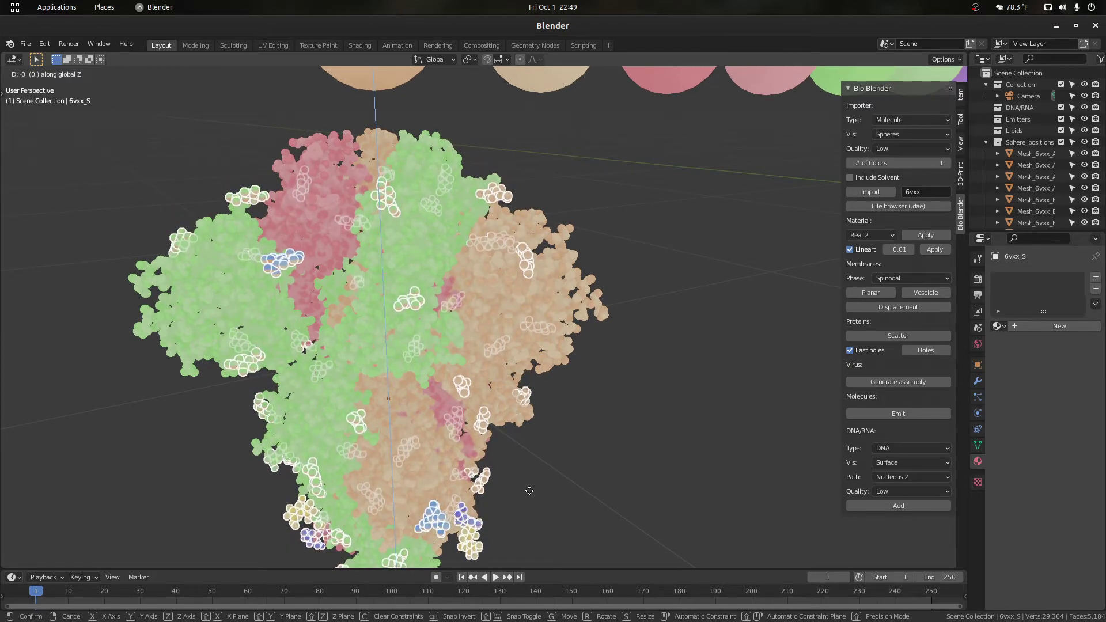
left_click(530, 490)
left_click(609, 431)
Step: Delete the colored template spheres of the combined 6vxx import, keeping the two beige spheres of the molecule import
mouse_move(813, 120)
left_mouse_down()
mouse_move(907, 119)
mouse_move(805, 118)
mouse_move(817, 119)
left_mouse_up()
scroll(688, 161, "down", 5)
left_click(471, 216)
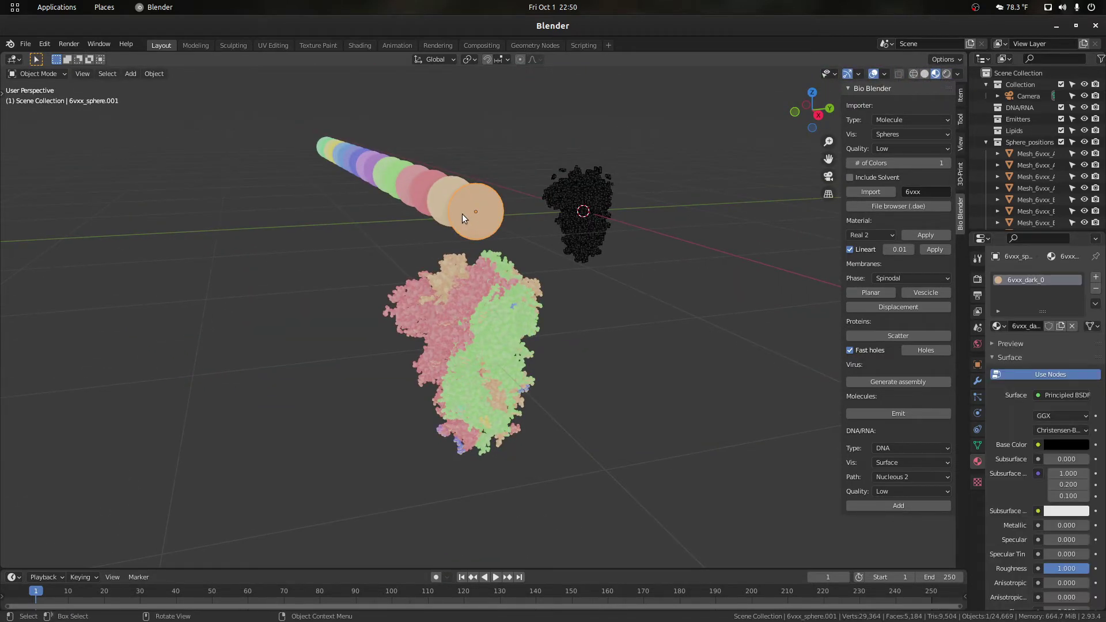
key("Delete")
left_click_drag(286, 118, 381, 188)
key("Delete")
left_click(403, 188)
key("Delete")
left_click(412, 189)
key("Delete")
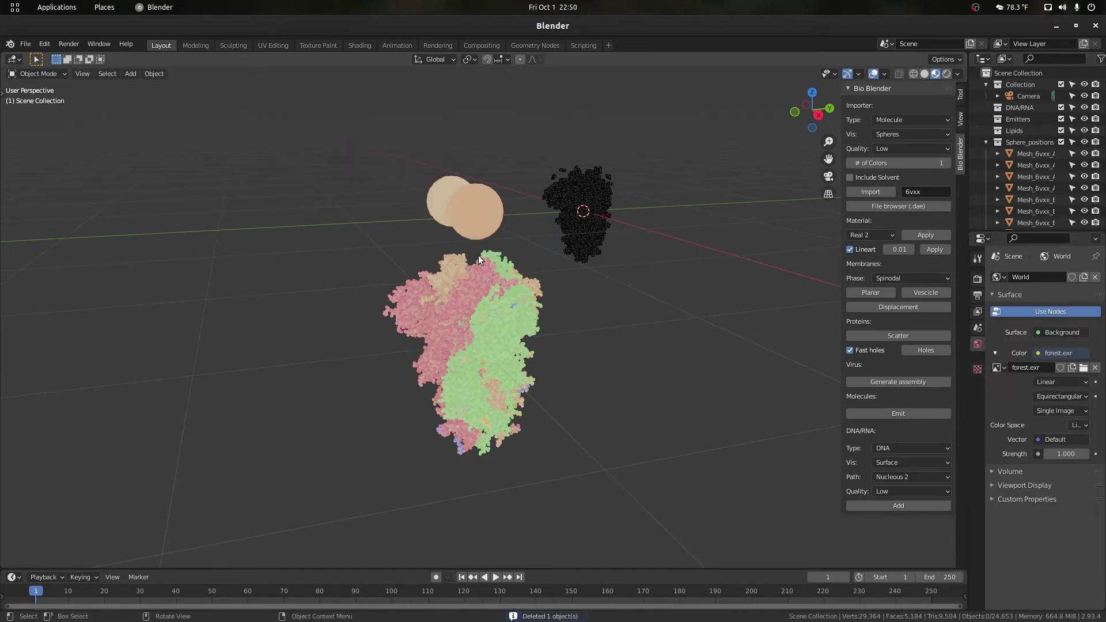
Step: Delete the combined 6vxx protein model, leaving only the separately imported molecules
scroll(475, 254, "up", 3)
left_click_drag(811, 112, 583, 220)
left_click(502, 260)
key("Delete")
Step: Move the two beige molecule template spheres along the X axis, away from above the molecules and toward the origin
scroll(616, 262, "down", 2)
left_click_drag(811, 111, 860, 114)
scroll(564, 212, "down", 2)
left_click(455, 231)
left_click(507, 231, "shift")
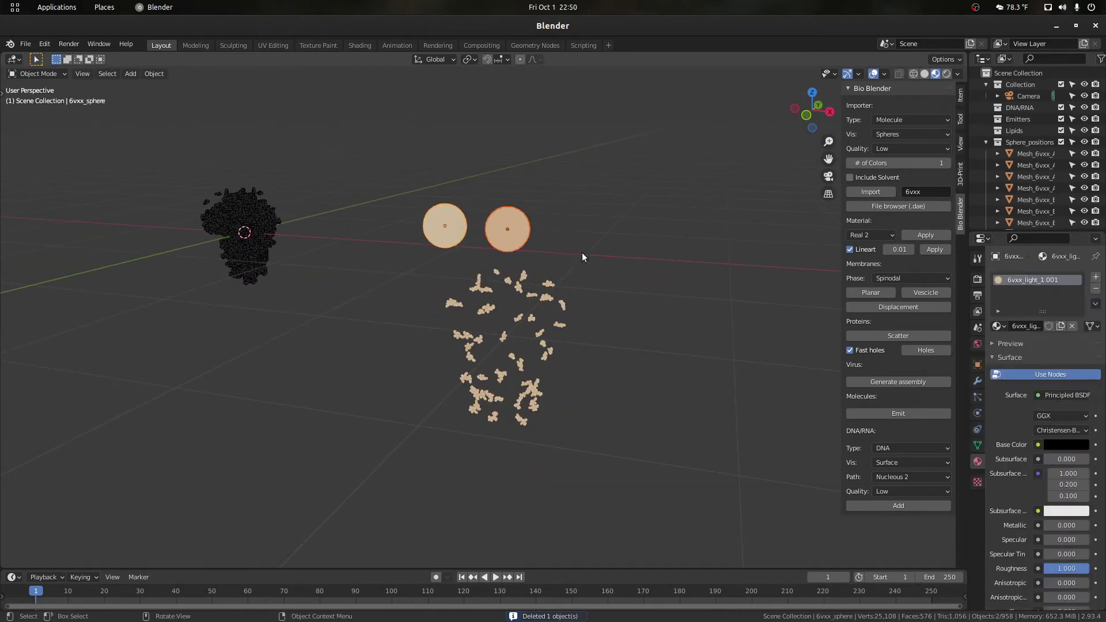
key("g")
key("x")
key("Escape")
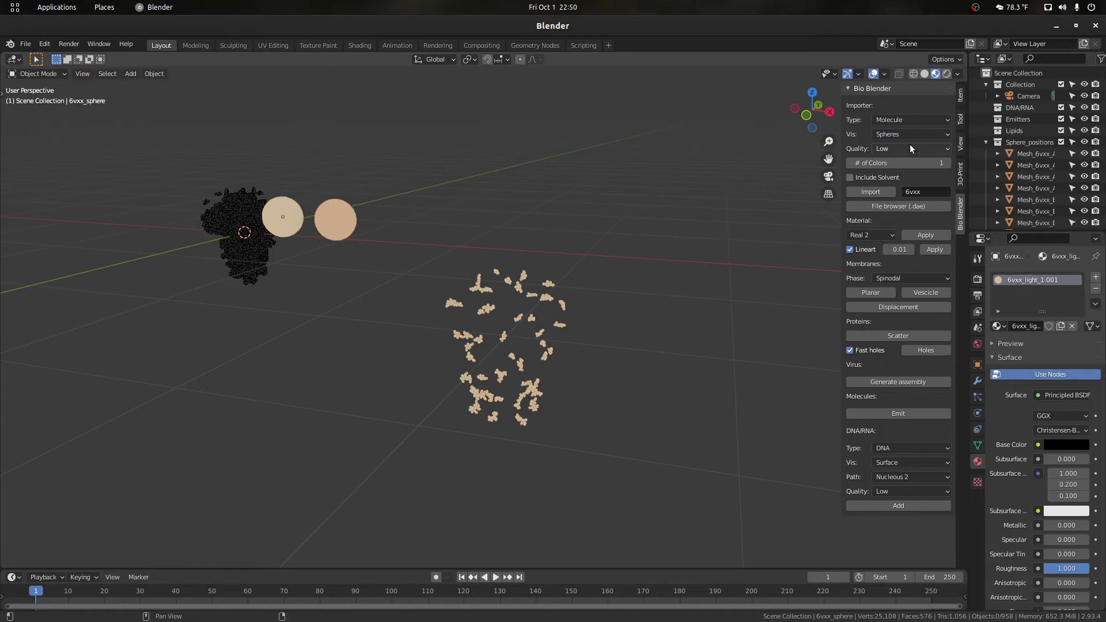
Step: Import 6vxx with the type set to Protein/DNA/RNA and the number of colors kept at 1
left_click(912, 121)
left_click(897, 132)
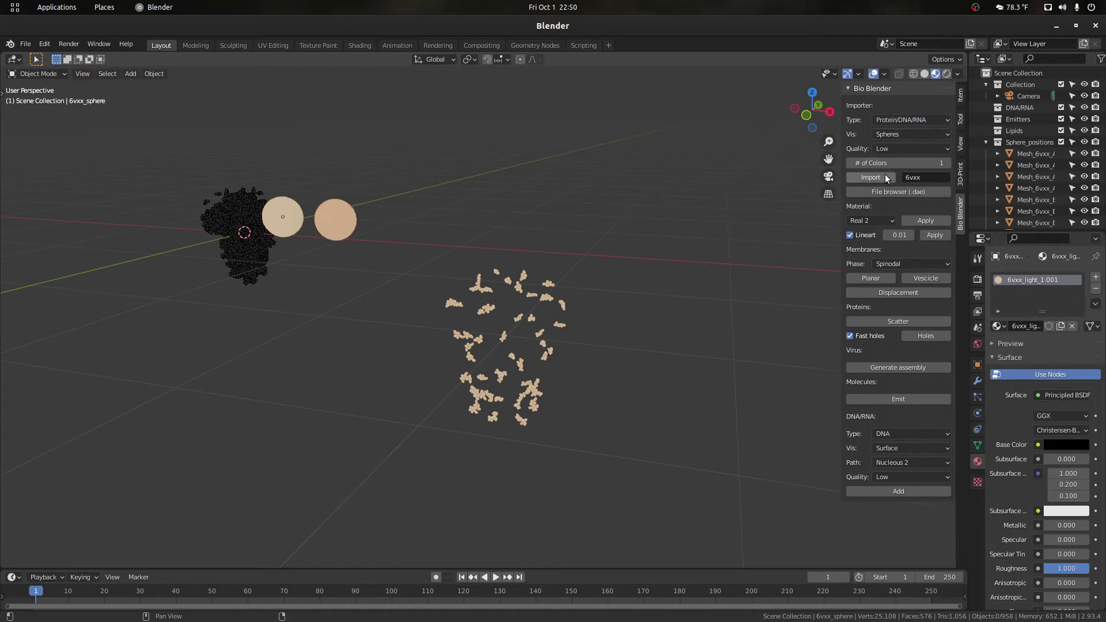
left_click(872, 178)
scroll(568, 258, "up", 3)
mouse_move(604, 253)
middle_mouse_down()
mouse_move(720, 255)
mouse_move(616, 254)
middle_mouse_up()
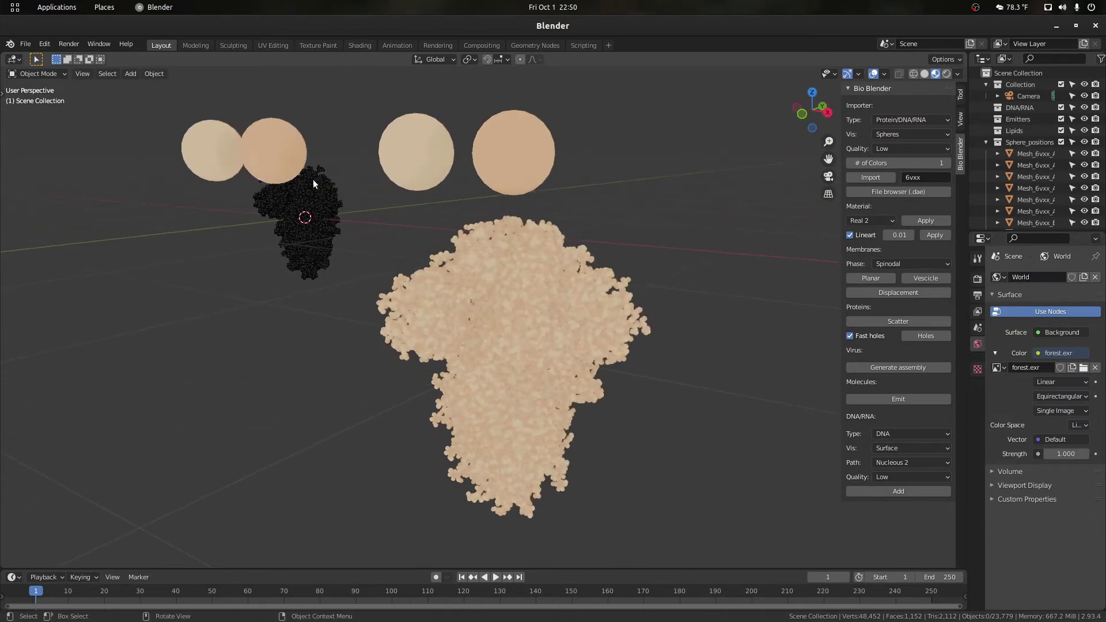
Step: Set the emission color's hue to 0.1 for the lighter molecule template sphere's material
left_click(281, 163)
left_click(219, 151, "shift")
scroll(999, 450, "down", 12)
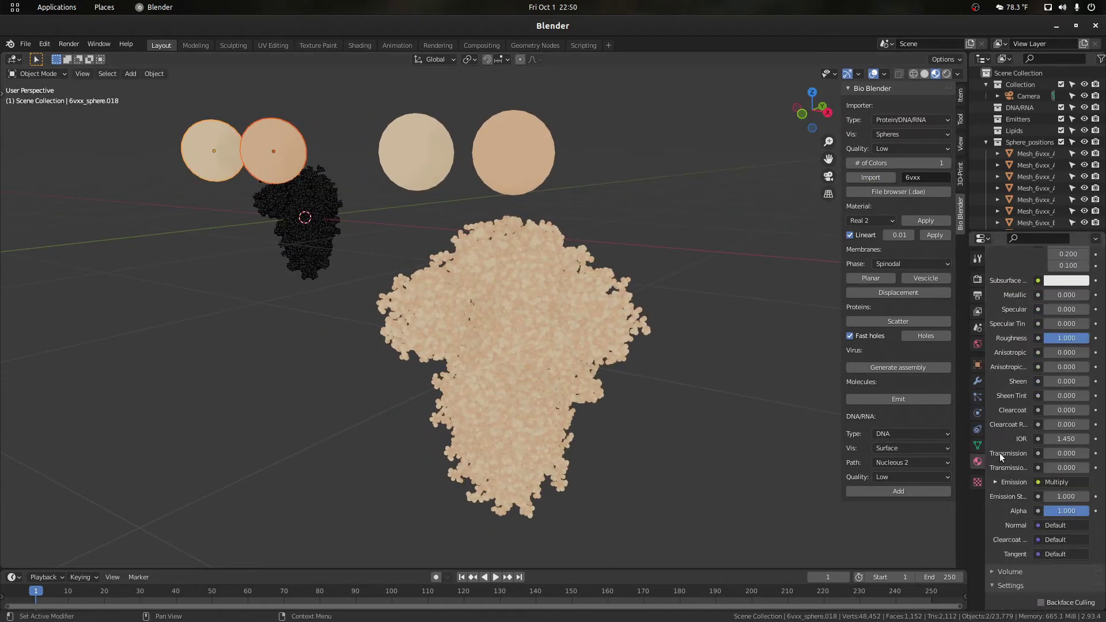
left_click(995, 422)
left_click(1065, 437)
type("0.5")
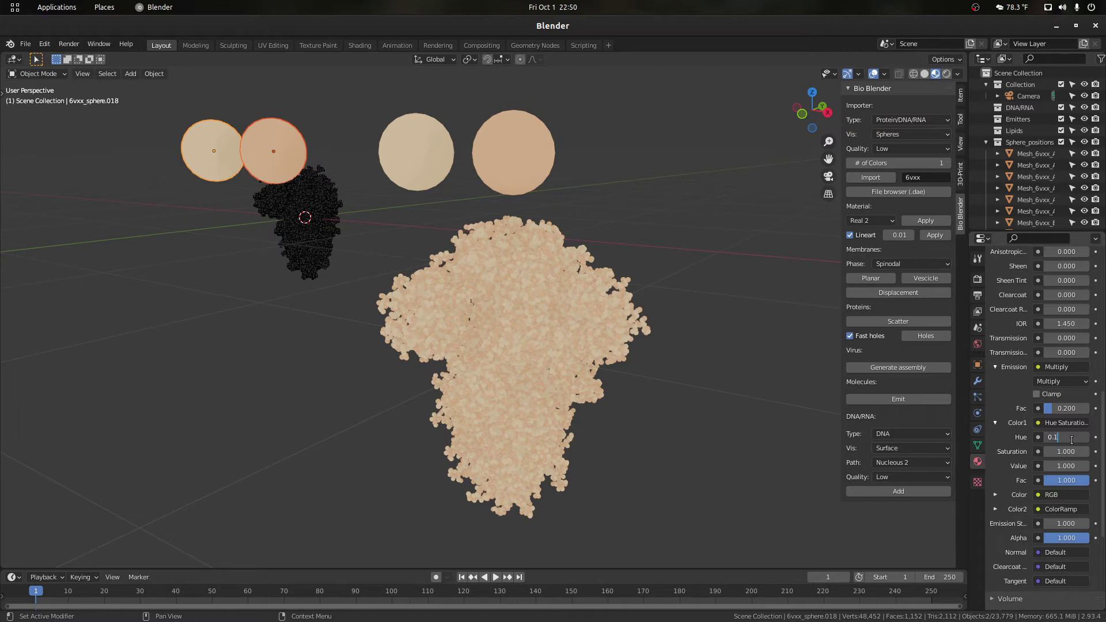
key("Return")
Step: Set the emission color's hue to 0.1 for the darker molecule template sphere's material
left_click(281, 162)
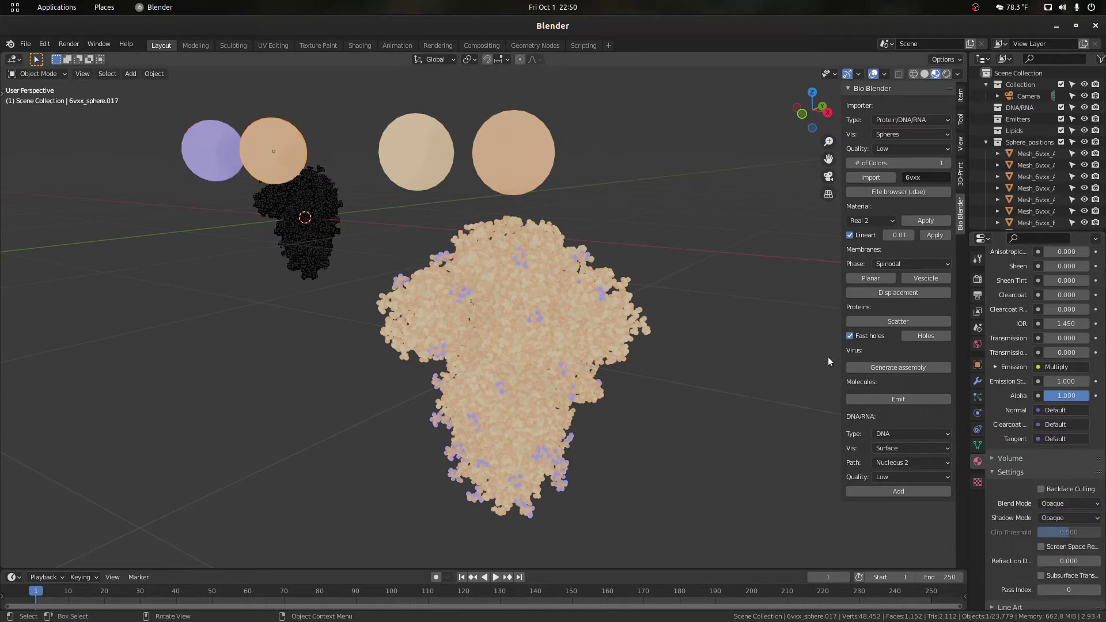
left_click(993, 367)
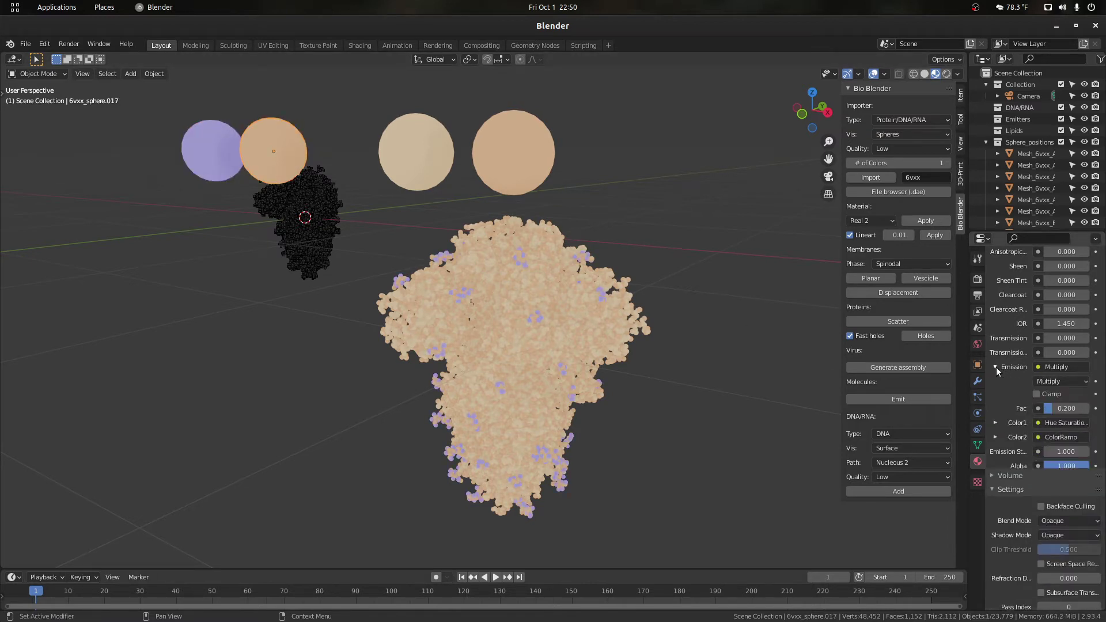
left_click(995, 423)
left_click(1076, 438)
type("0.5")
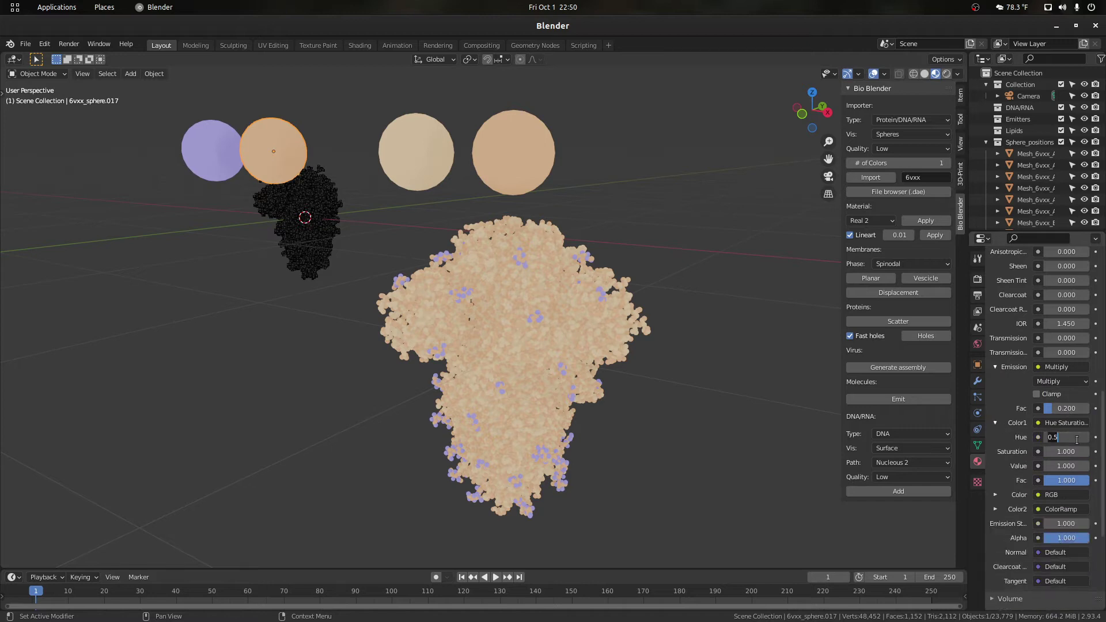
key("Return")
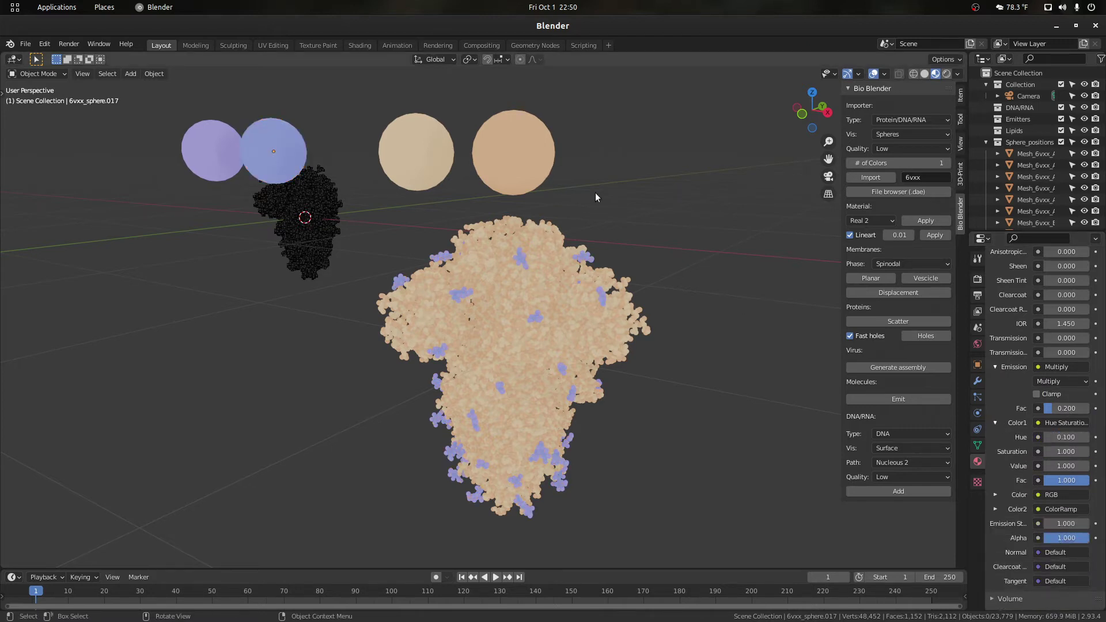
Step: Shift the emission color's hue of the darker protein template sphere's material to purple
left_click(539, 172)
left_click(995, 366)
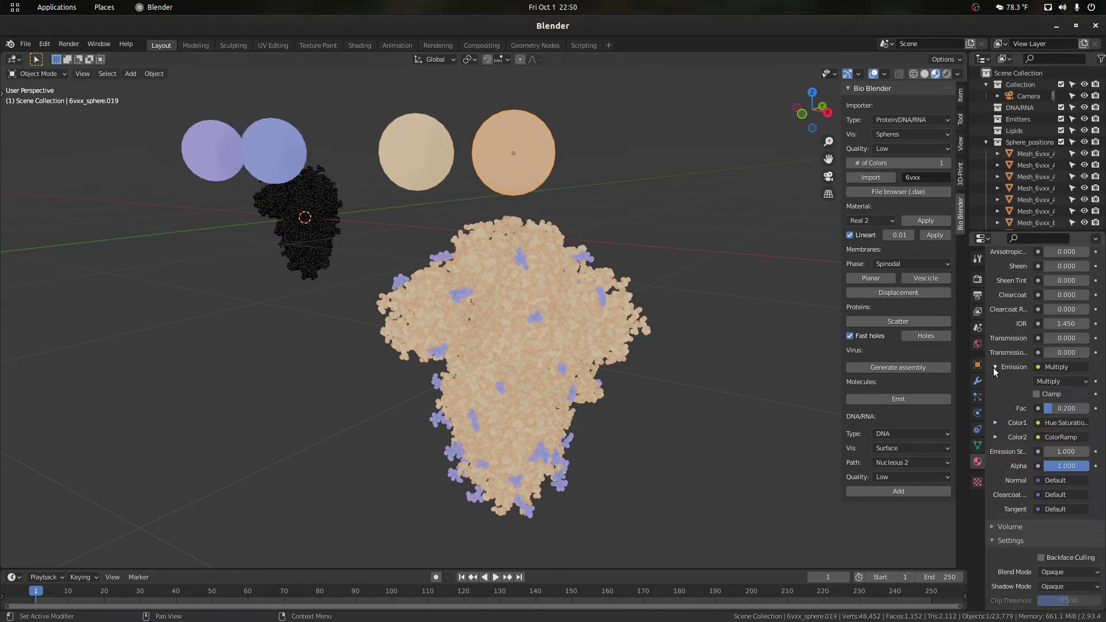
left_click(997, 422)
left_click(1065, 437)
type("0.5")
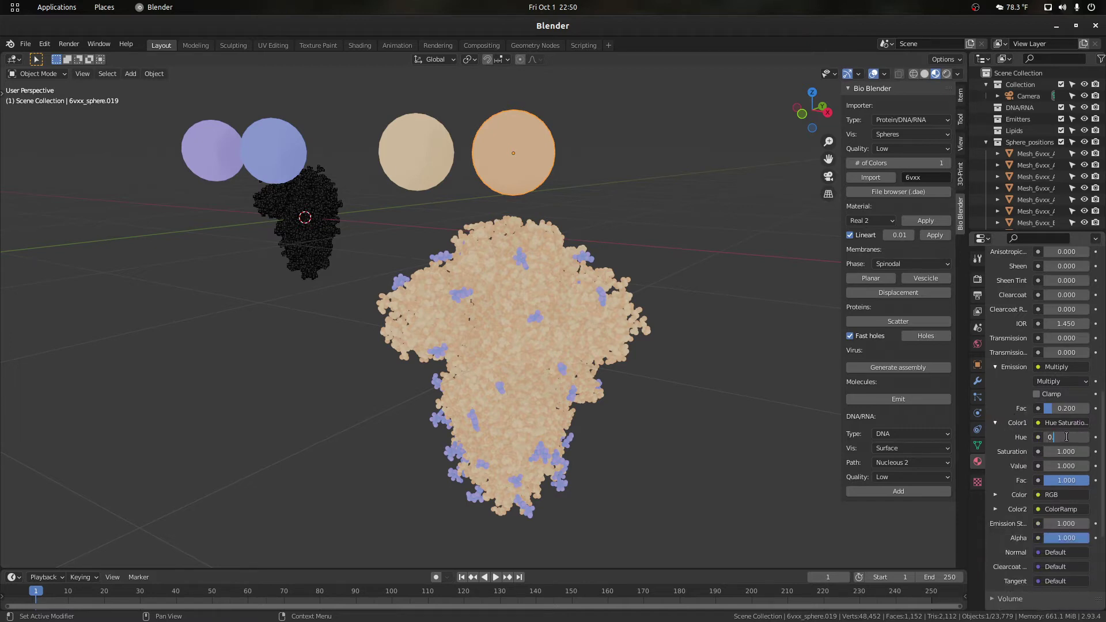
key("Return")
Step: Set the emission color's hue to 0.2 for the lighter protein template sphere's material
left_click(416, 165)
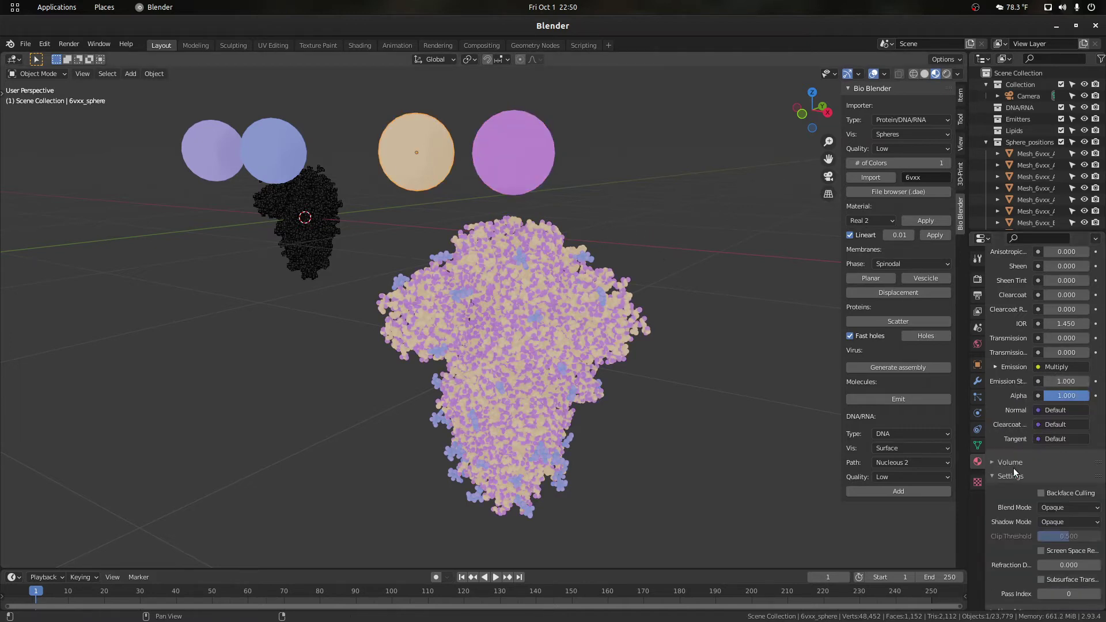
left_click(994, 367)
left_click(996, 423)
left_click(1066, 437)
type("0.2")
key("Return")
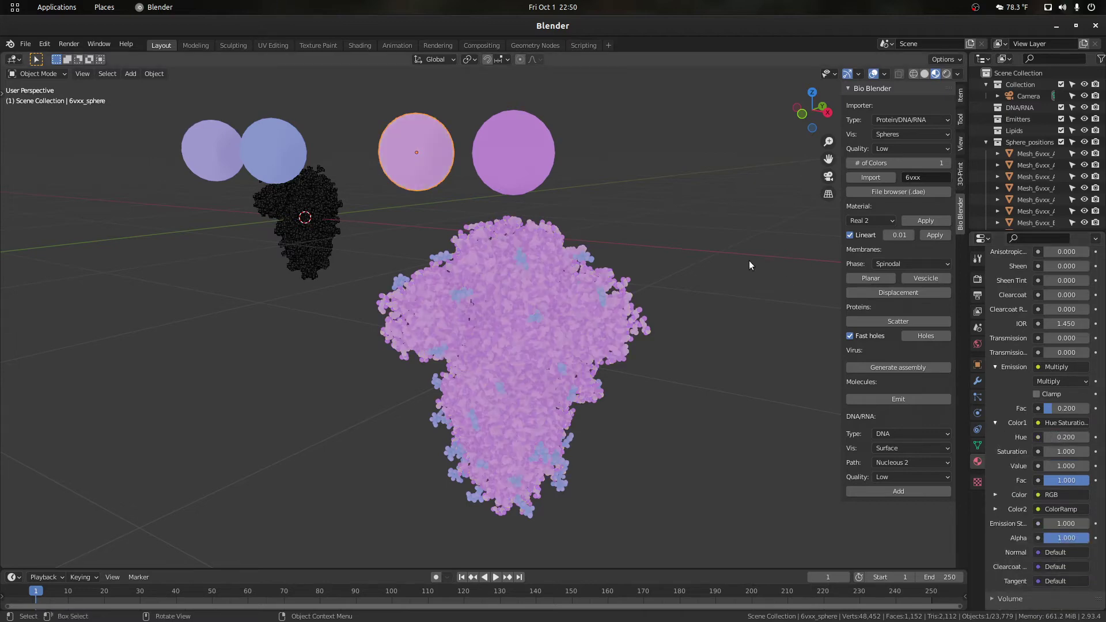
Step: Apply a 0.01 line art outline to all four template spheres
scroll(635, 236, "down", 3)
key("KP_1")
left_click_drag(603, 251, 186, 169)
scroll(1036, 415, "up", 1)
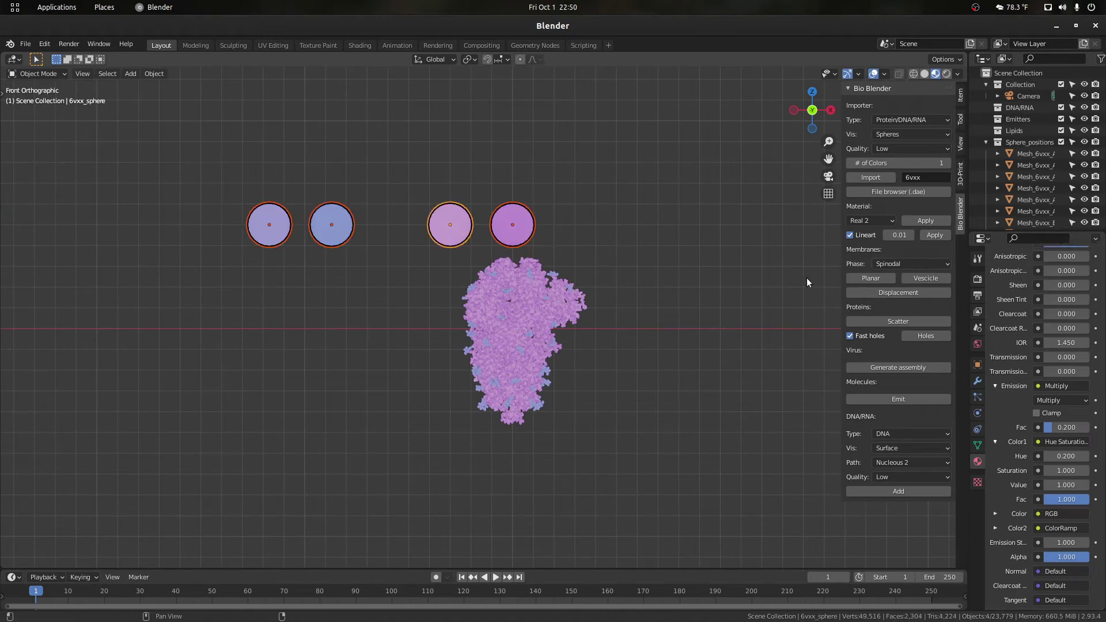
Step: Examine the outlined protein and its molecules up close and from several angles
scroll(707, 250, "up", 8)
scroll(806, 161, "down", 4)
left_click_drag(812, 109, 711, 117)
scroll(465, 232, "up", 3)
scroll(574, 264, "down", 3)
middle_click_drag(628, 198, 595, 199)
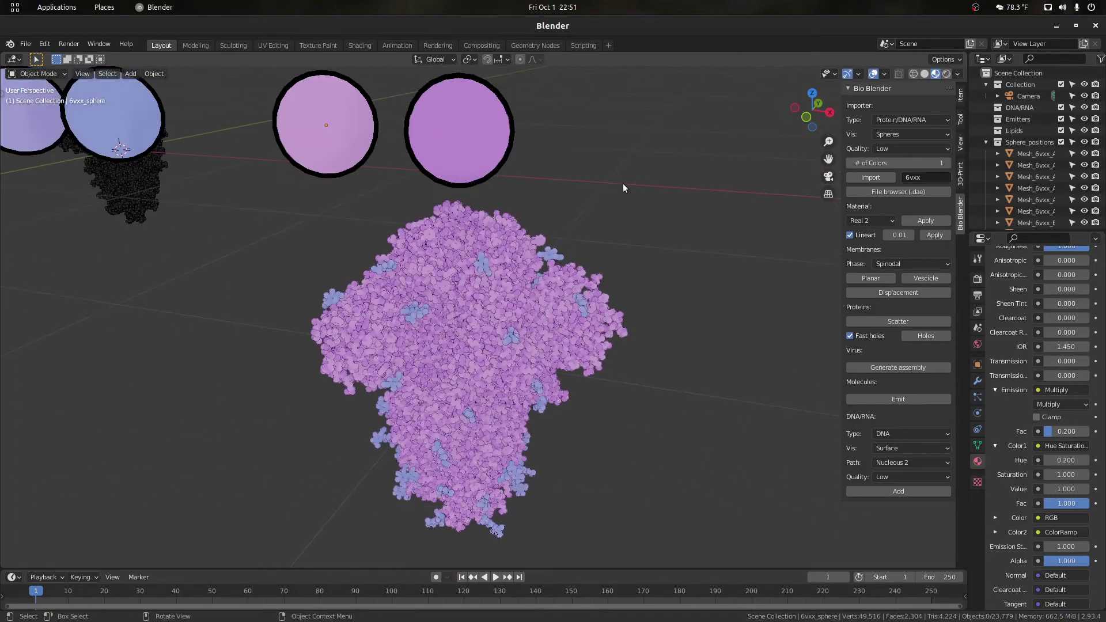
left_click_drag(799, 115, 799, 115)
scroll(561, 309, "up", 1)
scroll(517, 320, "up", 1)
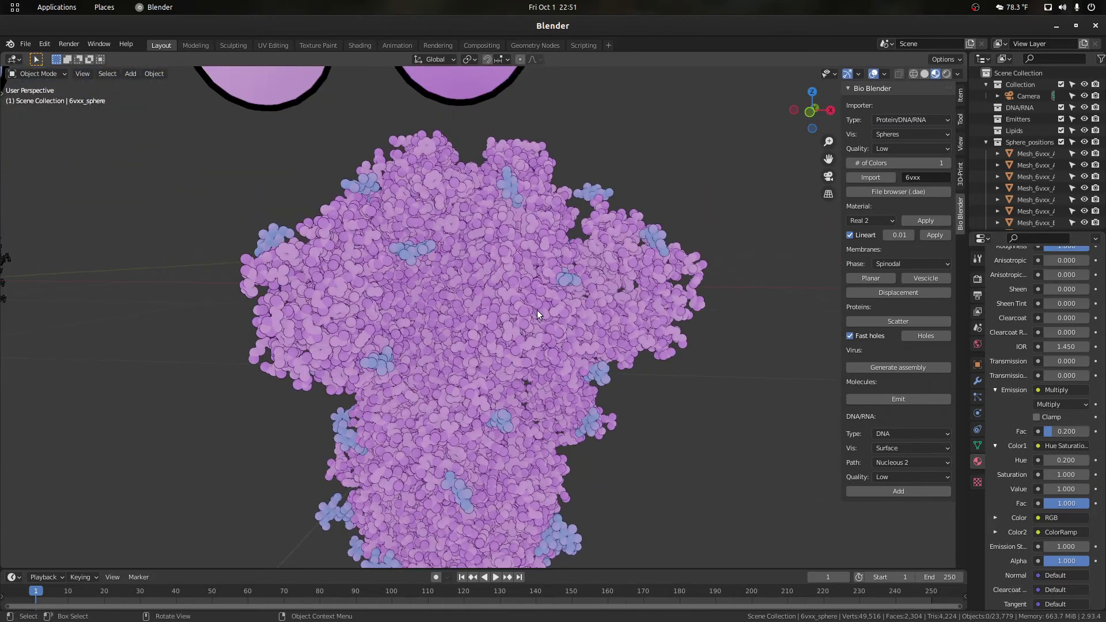
scroll(536, 310, "down", 3)
Step: Raise the emission strength of the blue molecule sphere's material and set the lavender molecule sphere's emission strength to 4
left_click(205, 169)
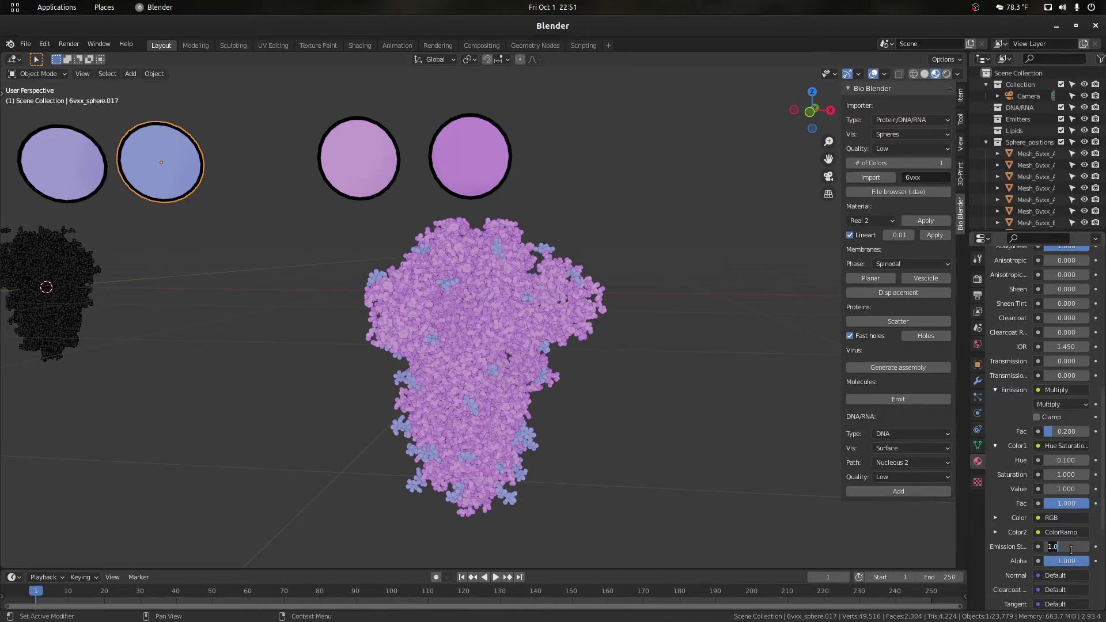
key("Return")
left_click(80, 178)
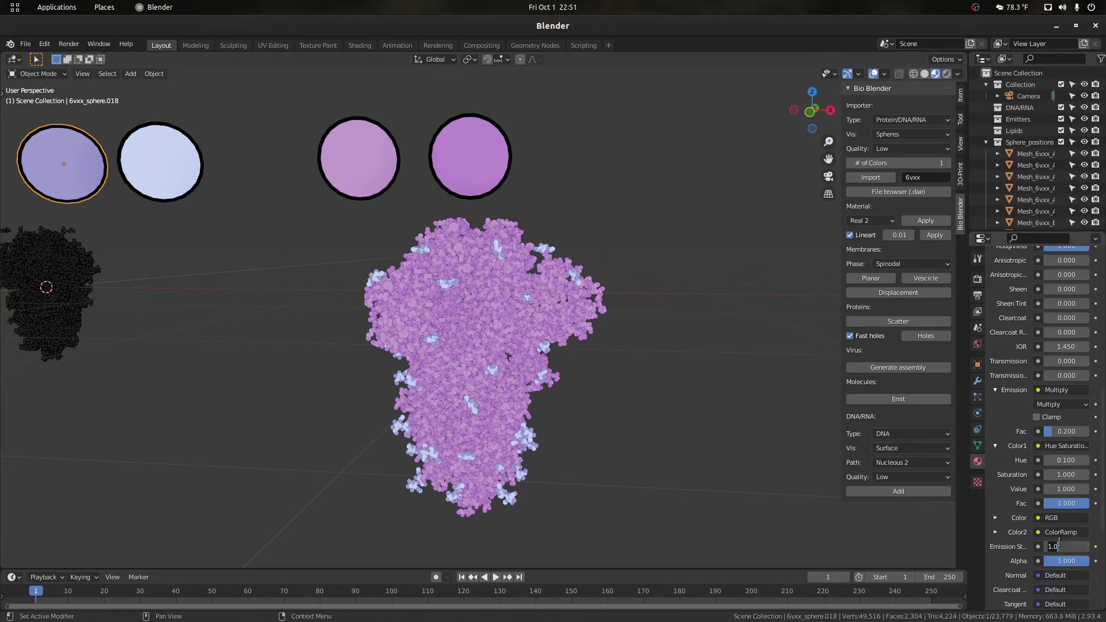
type("4")
key("Return")
scroll(620, 350, "up", 1)
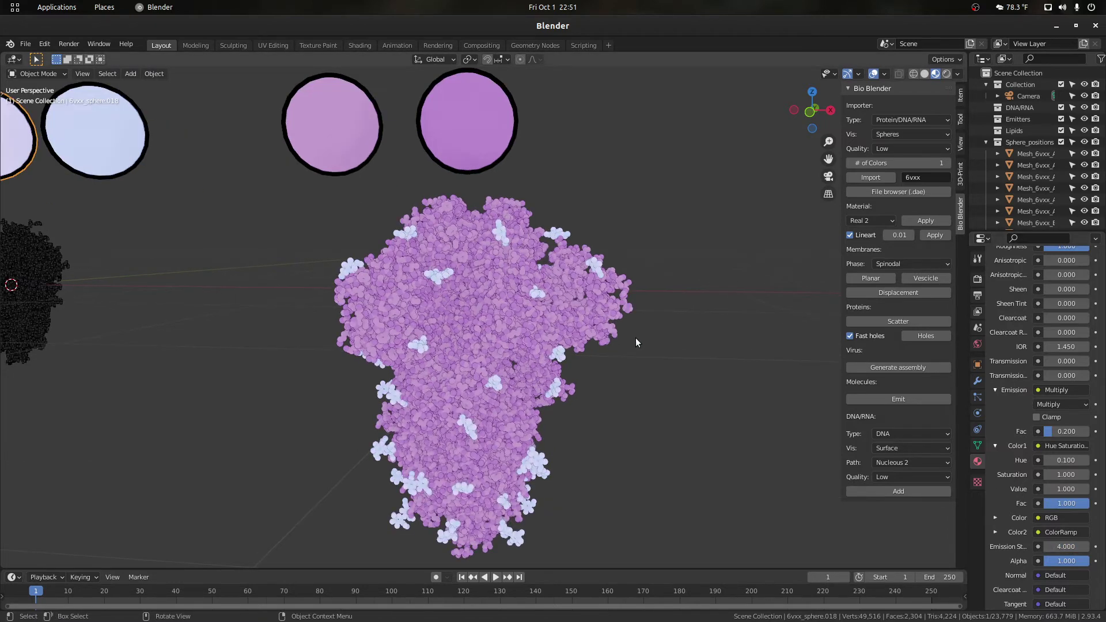
Step: Enable Bloom in the Eevee render settings and hide the four template spheres
left_click(978, 281)
left_click(1000, 322)
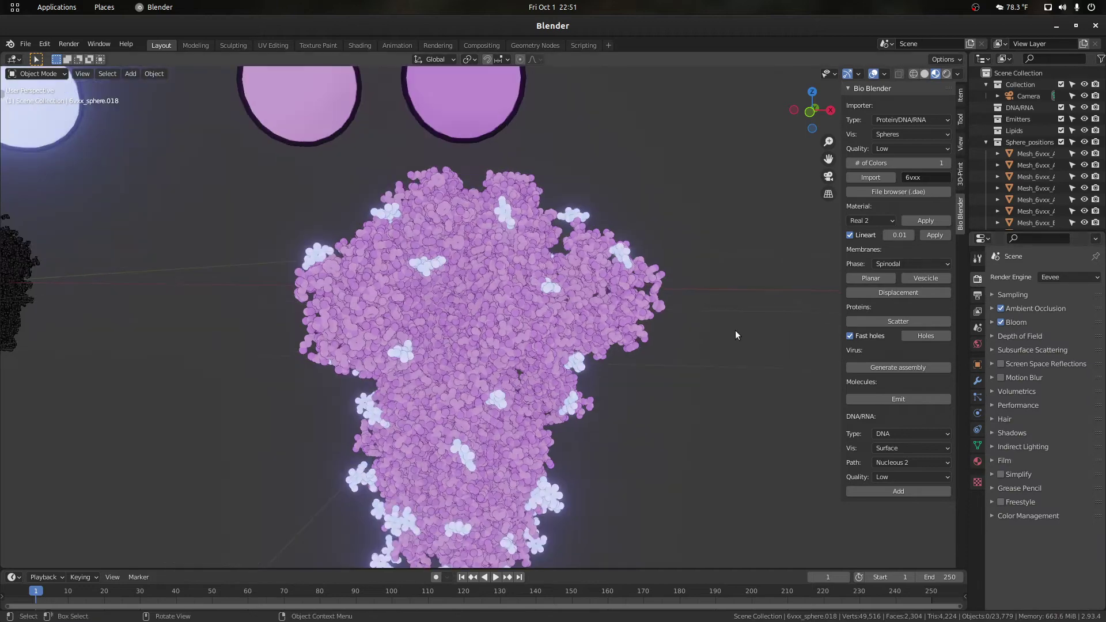
scroll(703, 289, "up", 2)
scroll(623, 212, "down", 3)
left_click_drag(450, 172, 38, 110)
key("h")
Step: Examine the glowing molecules on the protein model from different angles and distances
scroll(409, 226, "up", 3)
left_click_drag(813, 122, 906, 147)
left_click_drag(828, 159, 787, 32)
scroll(799, 174, "down", 1)
left_click_drag(808, 122, 705, 116)
left_click_drag(754, 158, 757, 160)
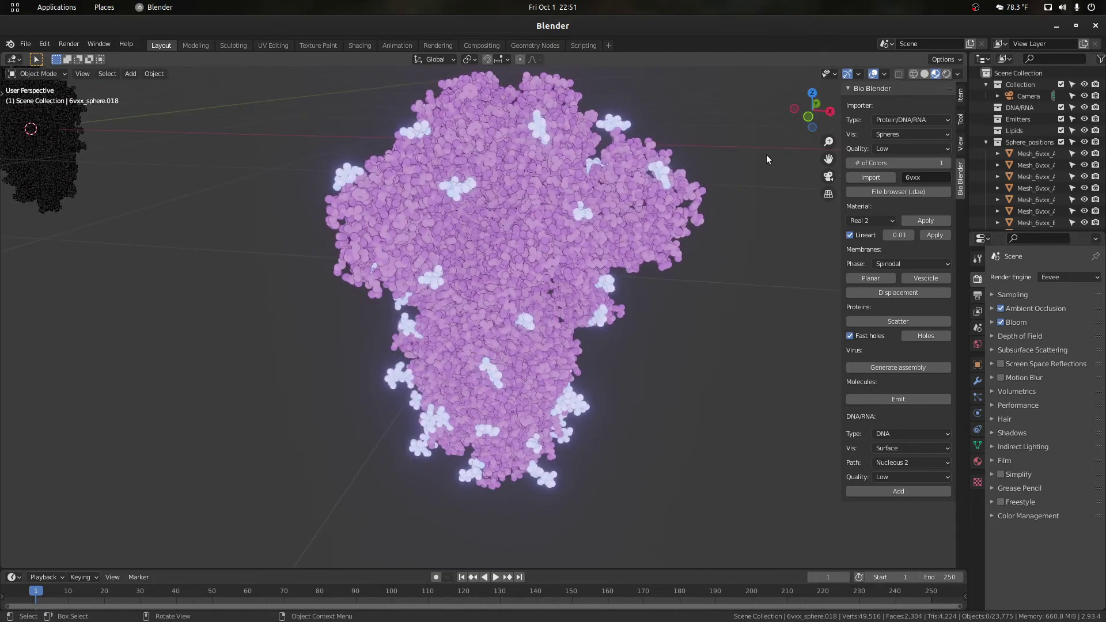
scroll(741, 178, "up", 3)
mouse_move(793, 115)
left_mouse_down()
mouse_move(866, 118)
mouse_move(806, 115)
left_mouse_up()
scroll(735, 181, "down", 4)
scroll(649, 246, "up", 3)
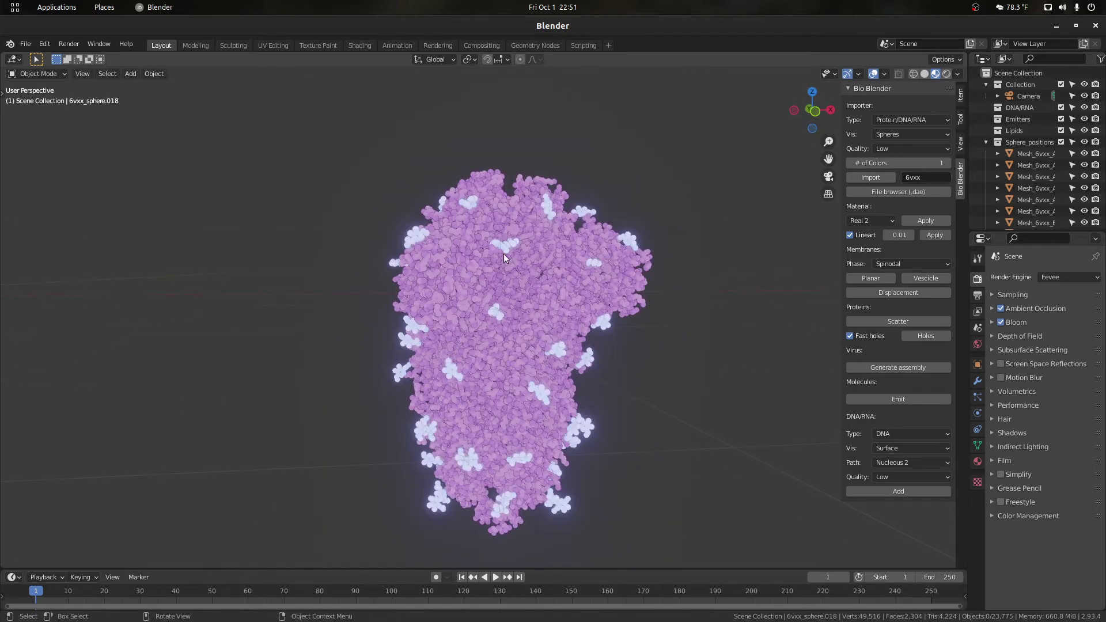
scroll(382, 222, "down", 1)
Step: Delete the sphere collections and all 6vxx objects together with their hierarchy
left_click_drag(419, 171, 614, 468)
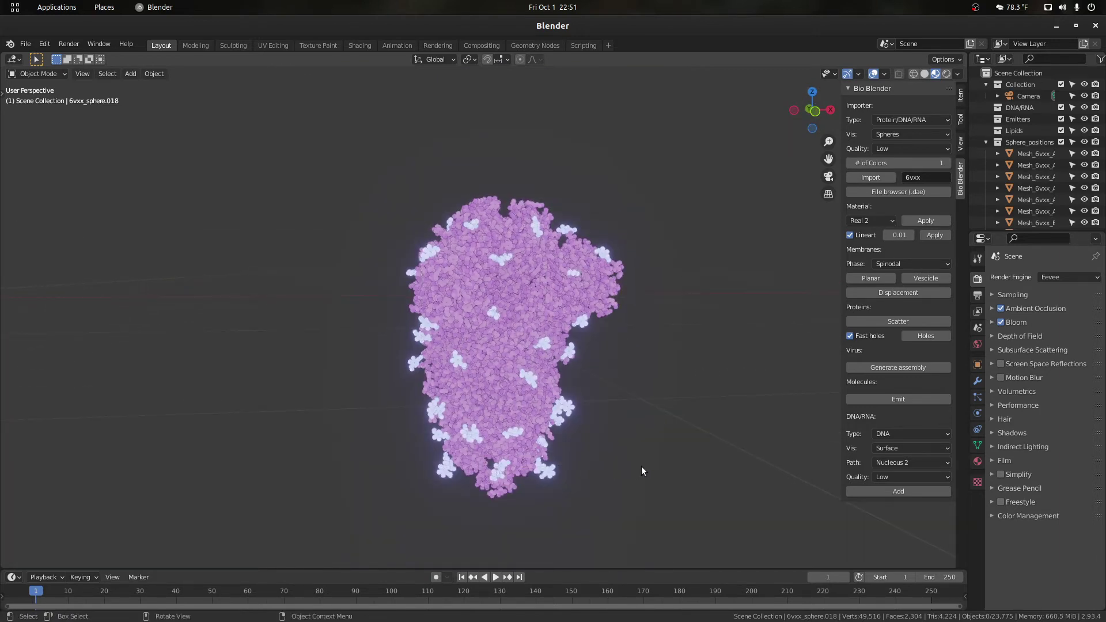
scroll(633, 452, "down", 4)
scroll(628, 439, "down", 1)
left_click_drag(817, 119, 739, 138)
left_click_drag(606, 436, 279, 128)
left_click(1024, 142)
scroll(1028, 157, "down", 5)
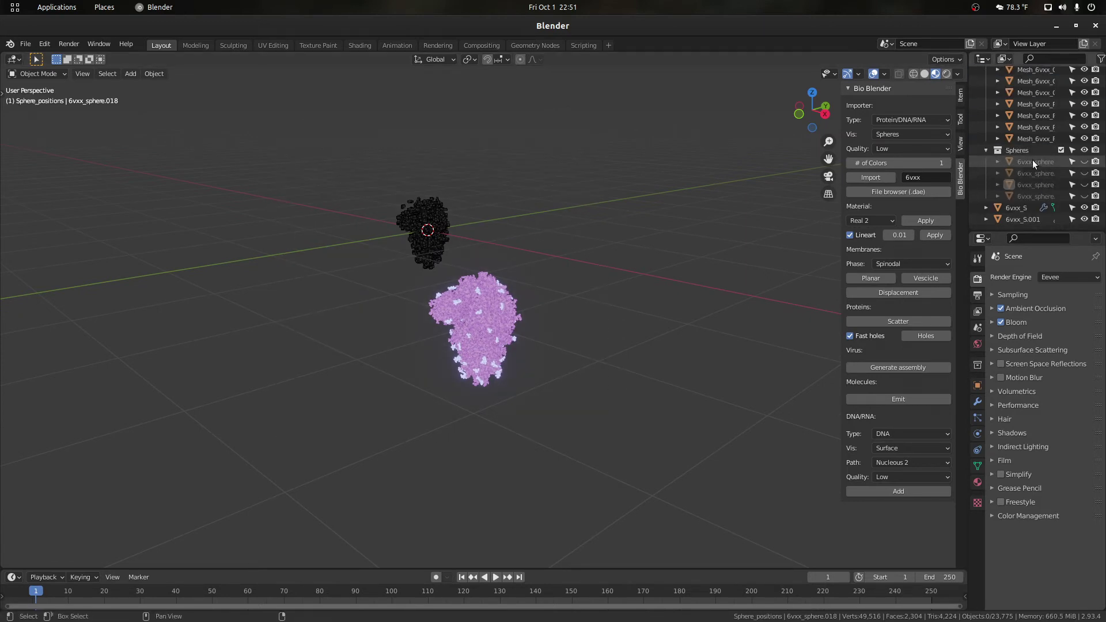
left_click(1018, 220, "shift")
right_click(1017, 220)
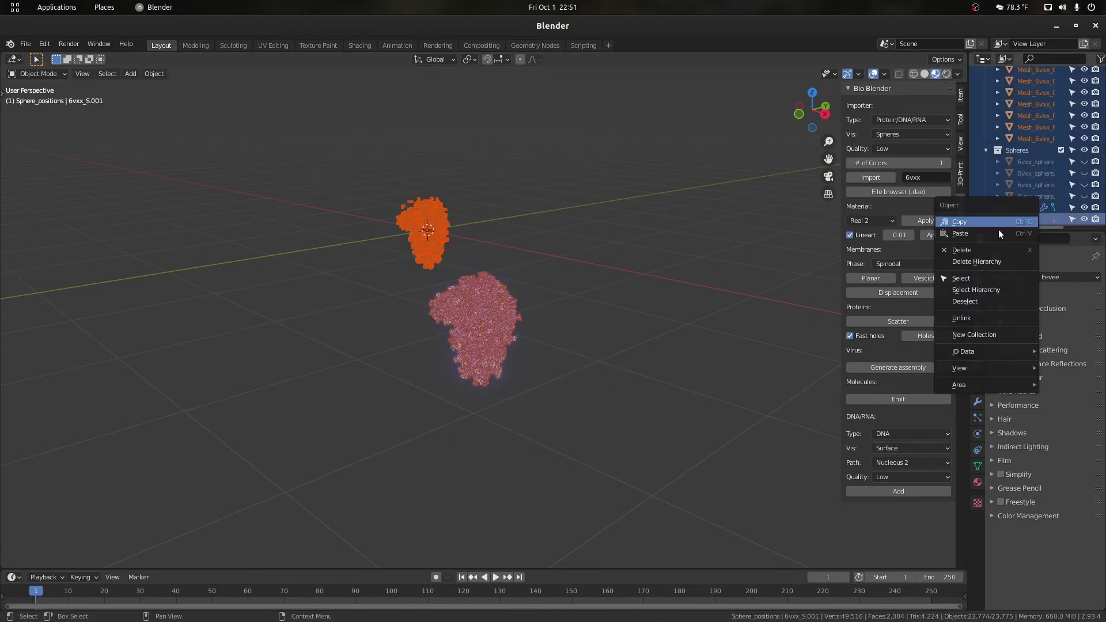
left_click(979, 262)
Step: Delete the DNA/RNA, Emitters and Lipids collections with their hierarchy, leaving only the camera collection
left_click(1004, 107)
left_click(1011, 130, "shift")
right_click(1011, 130)
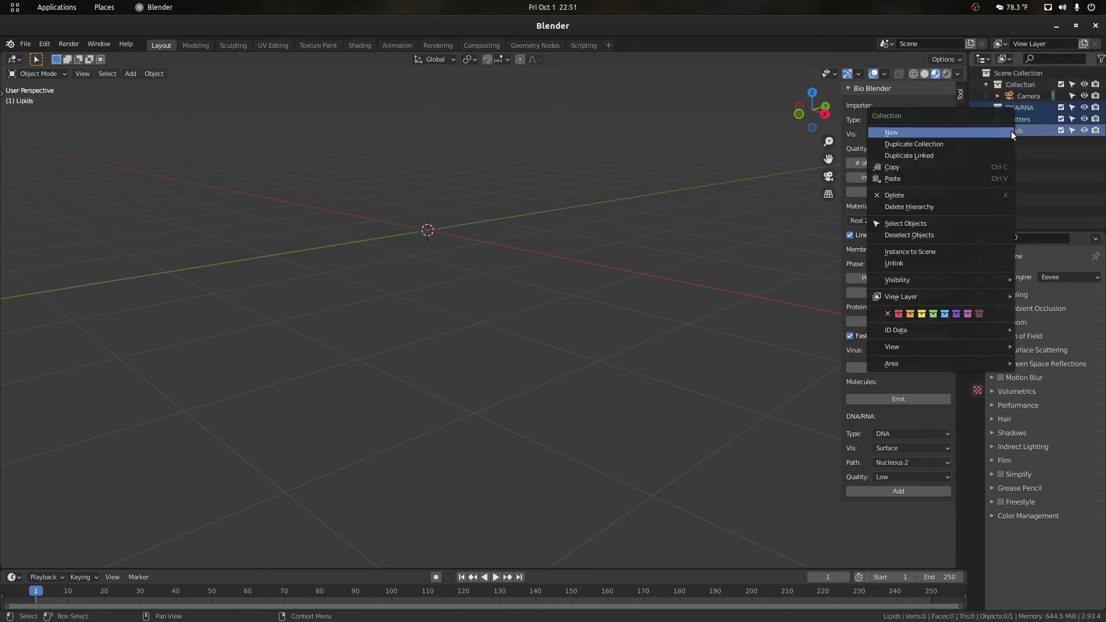
left_click(918, 208)
Step: Look through the type and visualization options of the DNA/RNA generator
middle_click_drag(820, 192, 783, 303)
left_click(890, 433)
left_click(890, 433)
left_click(893, 429)
left_click(893, 432)
left_click(892, 447)
left_click(893, 447)
left_click(893, 448)
left_click(892, 448)
left_click(892, 448)
left_click(893, 448)
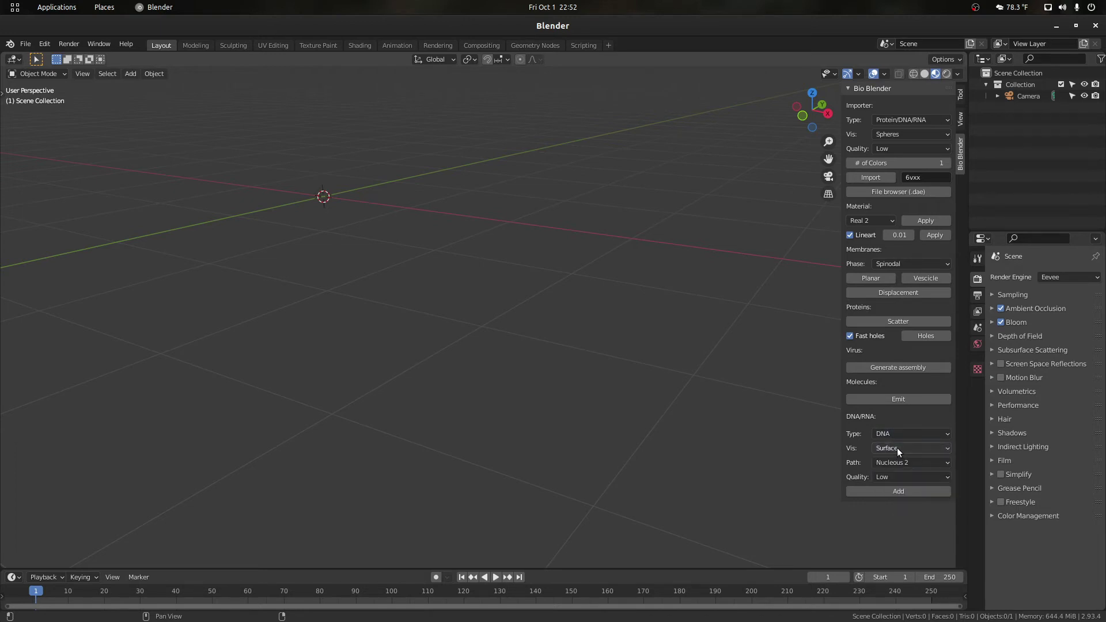
Step: Set the DNA visualization to Spheres and review the quality options, keeping Low
left_click(896, 447)
left_click(896, 447)
left_click(888, 477)
left_click(888, 478)
left_click(888, 478)
left_click(889, 491)
left_click(899, 448)
left_click(896, 479)
left_click(889, 475)
left_click(889, 476)
left_click(890, 476)
left_click(889, 475)
Step: Set the DNA path to Free and add the low-quality sphere DNA model to the scene
left_click(890, 463)
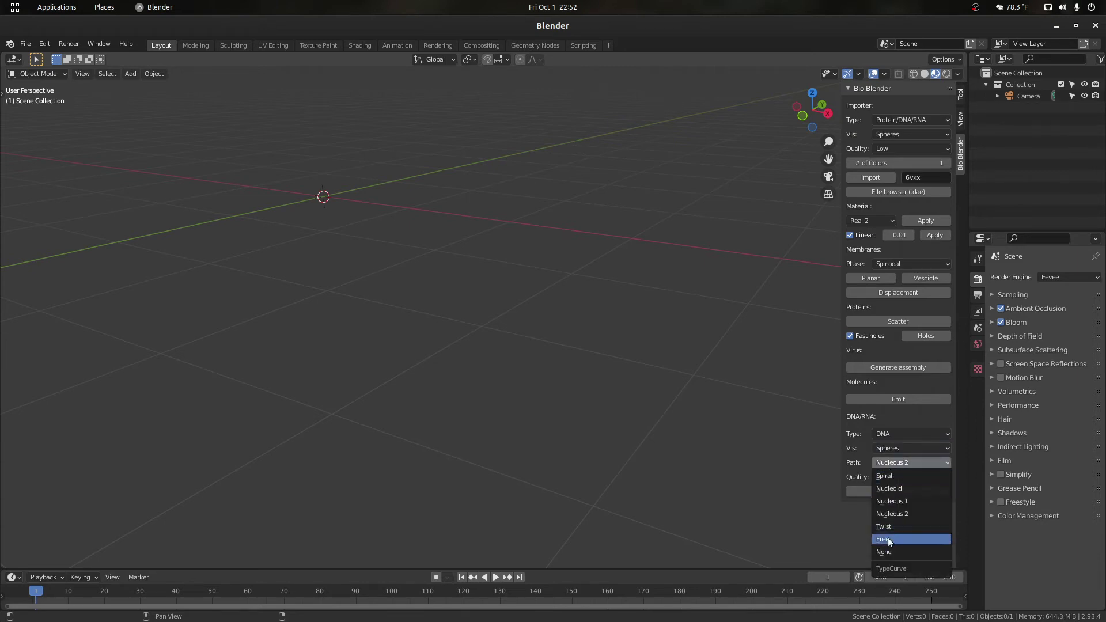
left_click(887, 538)
left_click(889, 489)
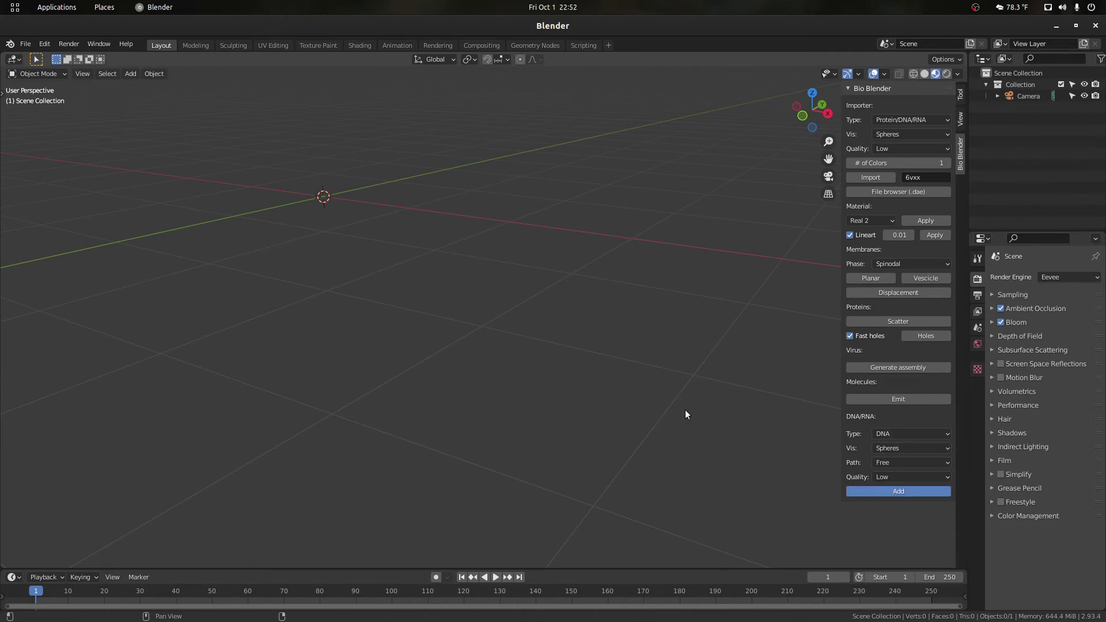
key("KP_Decimal")
left_click(333, 262)
Step: Select the sphere DNA strand and examine its structure up close and from a distance
scroll(334, 263, "up", 4)
scroll(621, 248, "down", 3)
mouse_move(813, 125)
left_mouse_down()
mouse_move(734, 118)
mouse_move(824, 122)
left_mouse_up()
left_click_drag(828, 160, 944, 83)
scroll(510, 245, "up", 1)
left_click(511, 245)
scroll(566, 243, "down", 3)
left_click_drag(795, 113, 814, 131)
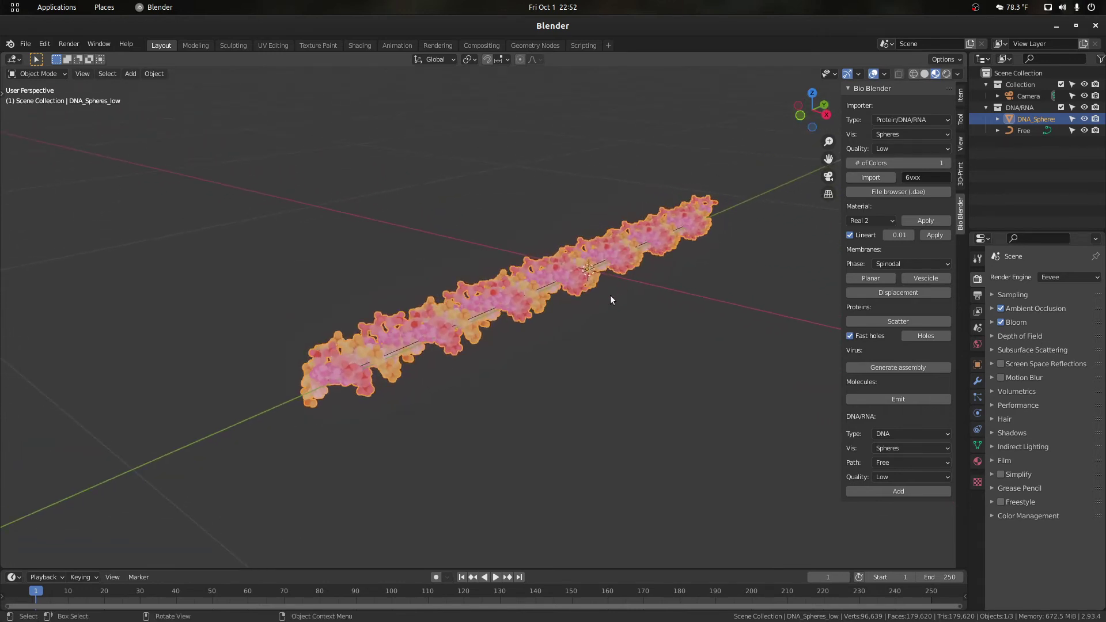
scroll(609, 295, "up", 5)
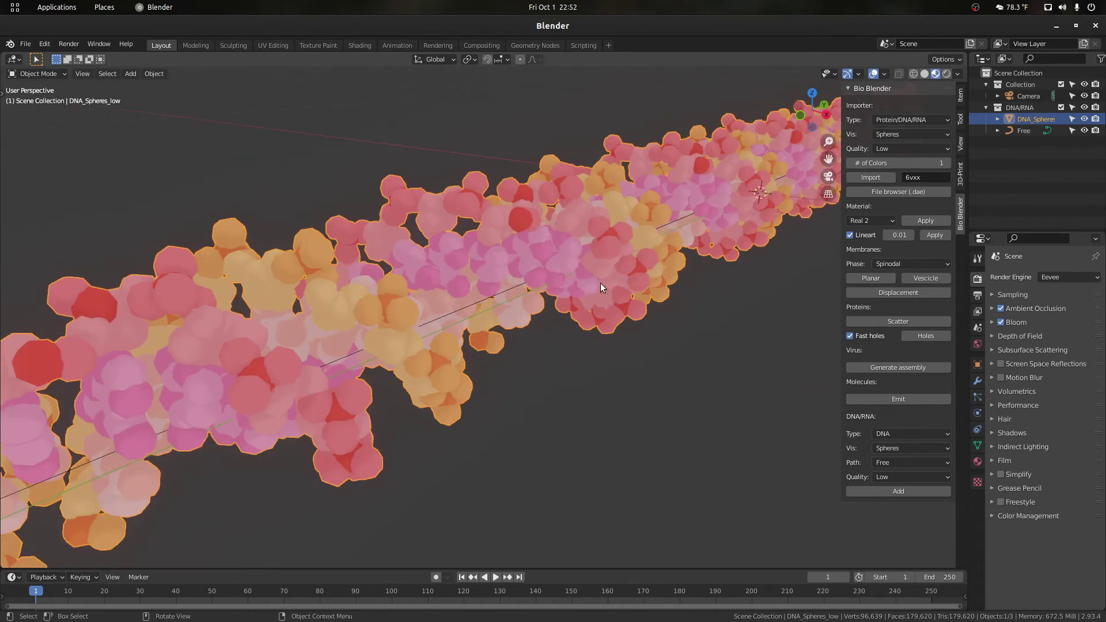
scroll(498, 237, "down", 3)
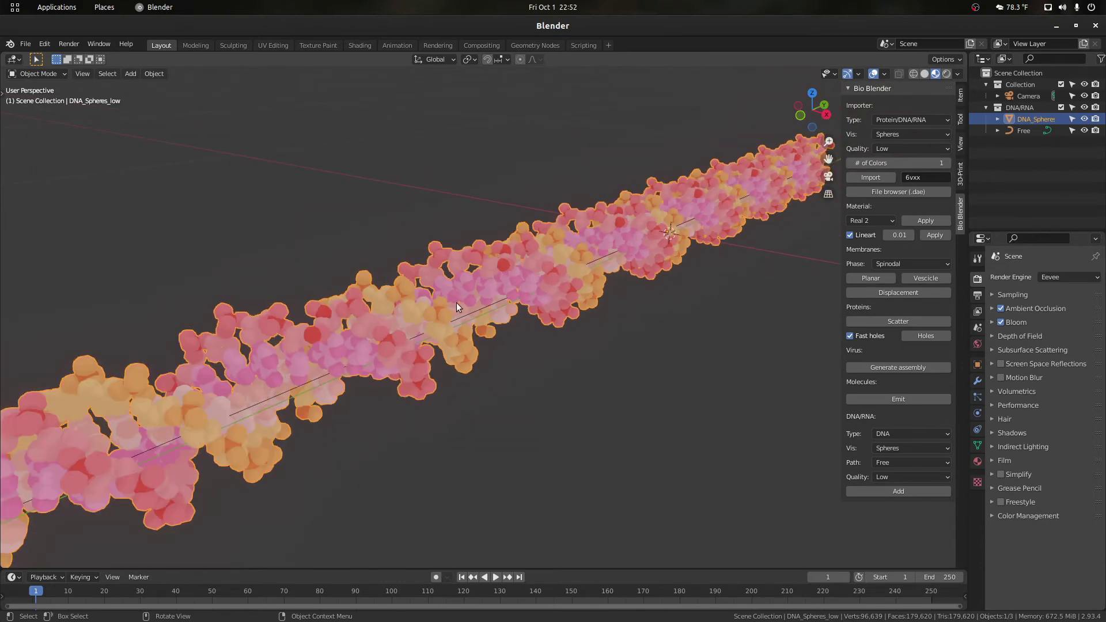
scroll(454, 302, "down", 4)
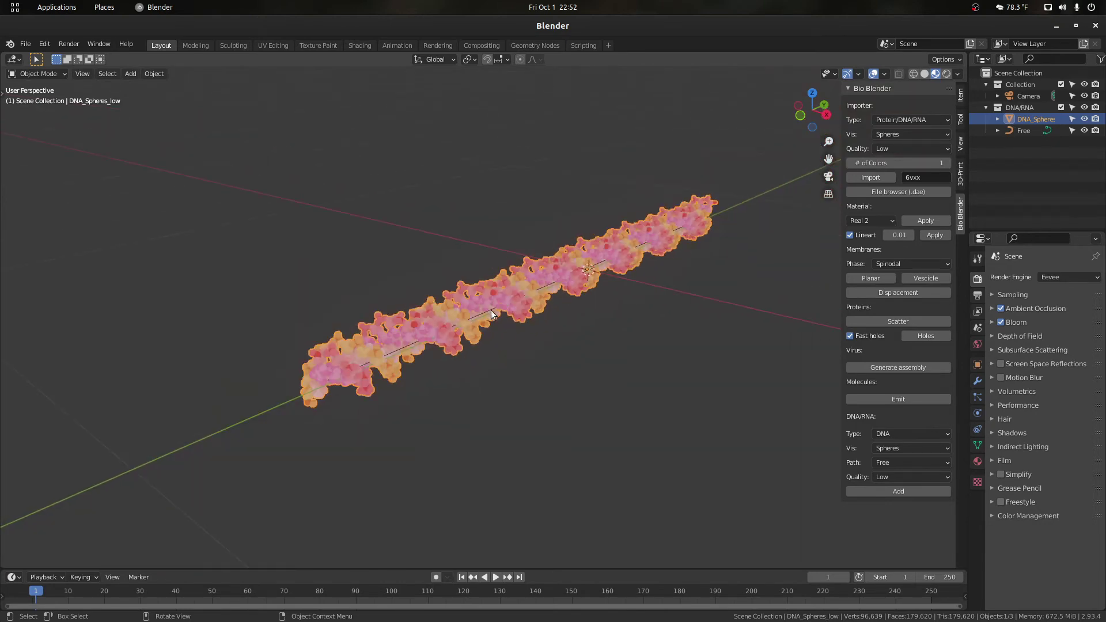
scroll(499, 296, "up", 3)
scroll(724, 311, "down", 4)
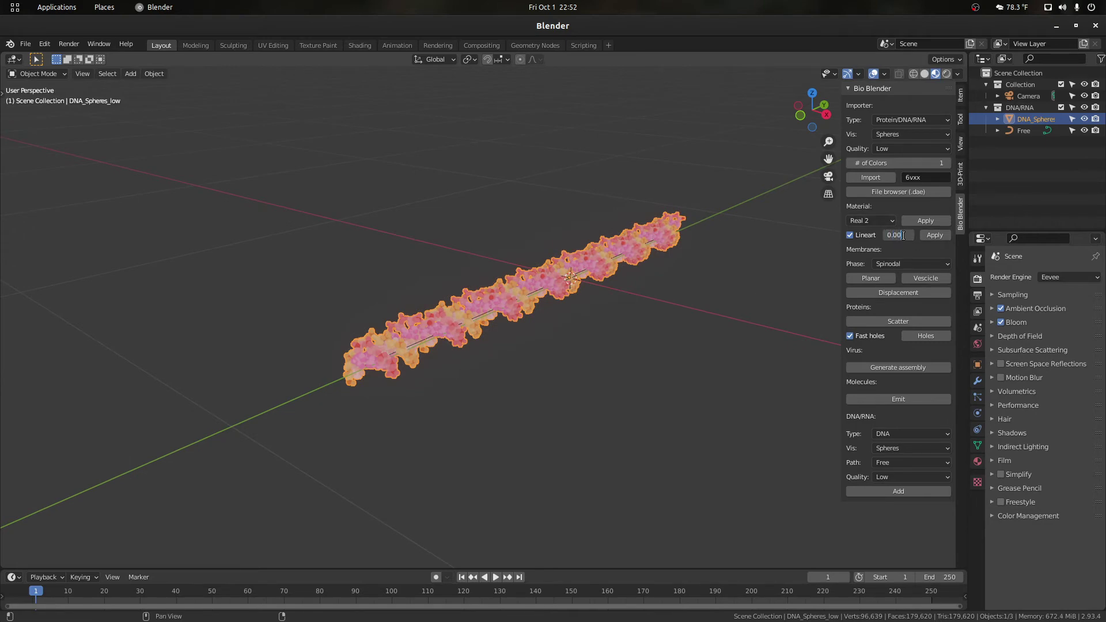
Step: Apply the line art outline to the low-quality sphere DNA strand and inspect the outlined spheres up close
left_click(942, 235)
scroll(553, 285, "up", 5)
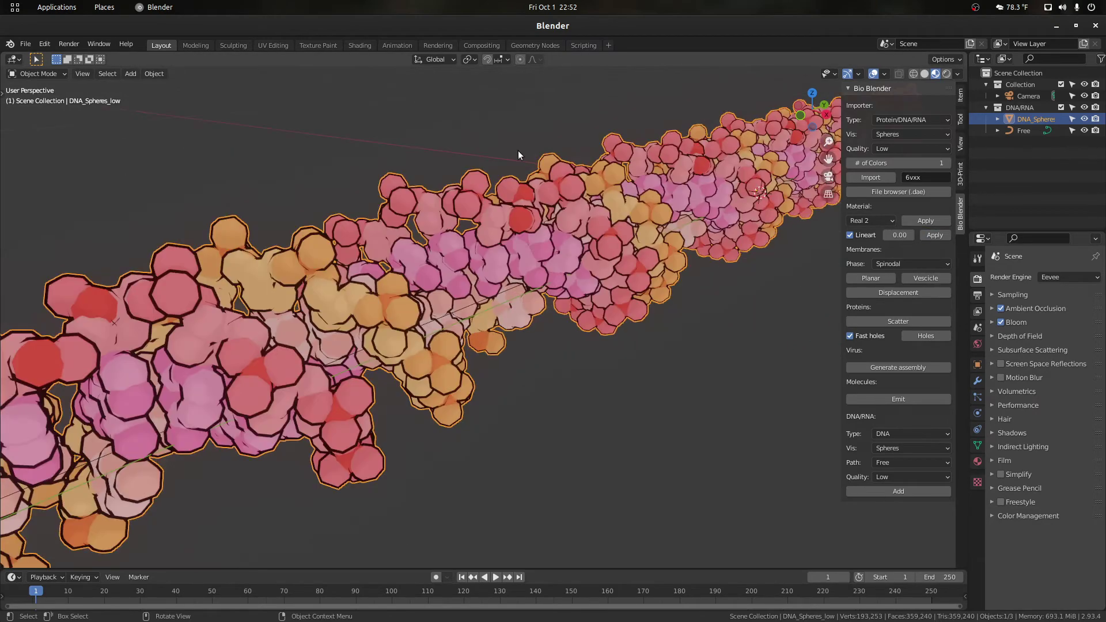
left_click_drag(799, 104, 754, 101)
left_click_drag(827, 159, 1036, 169)
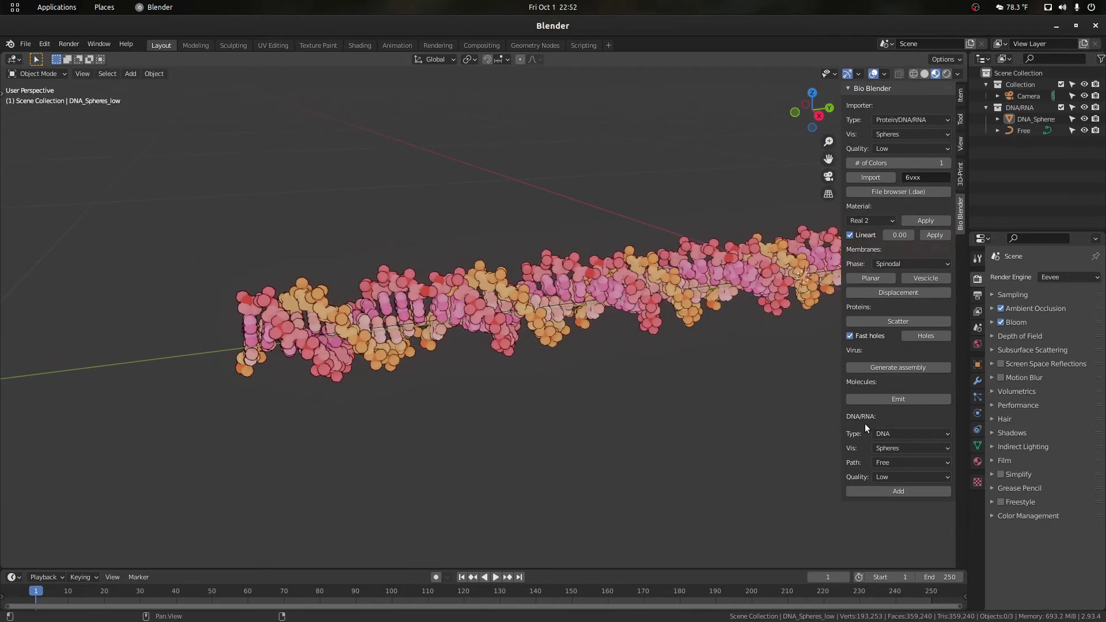
scroll(680, 390, "down", 4)
scroll(455, 329, "up", 2)
Step: Enter Edit Mode on the DNA strand's Free path curve and extrude its near end point upward
left_click(428, 320)
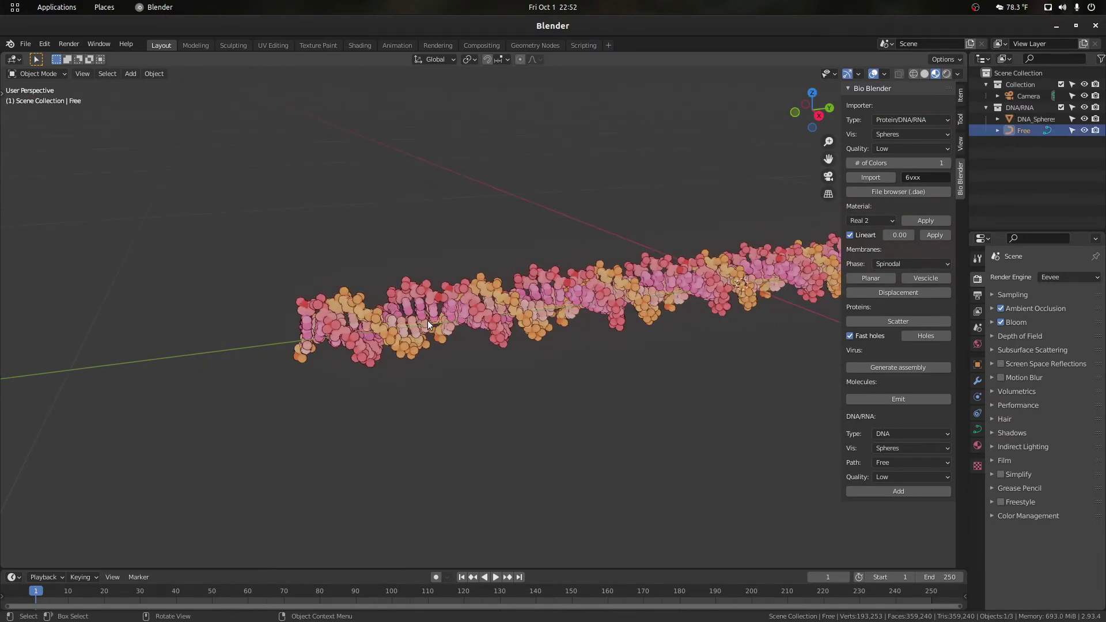
scroll(427, 320, "down", 3)
scroll(473, 366, "up", 3)
scroll(475, 368, "down", 2)
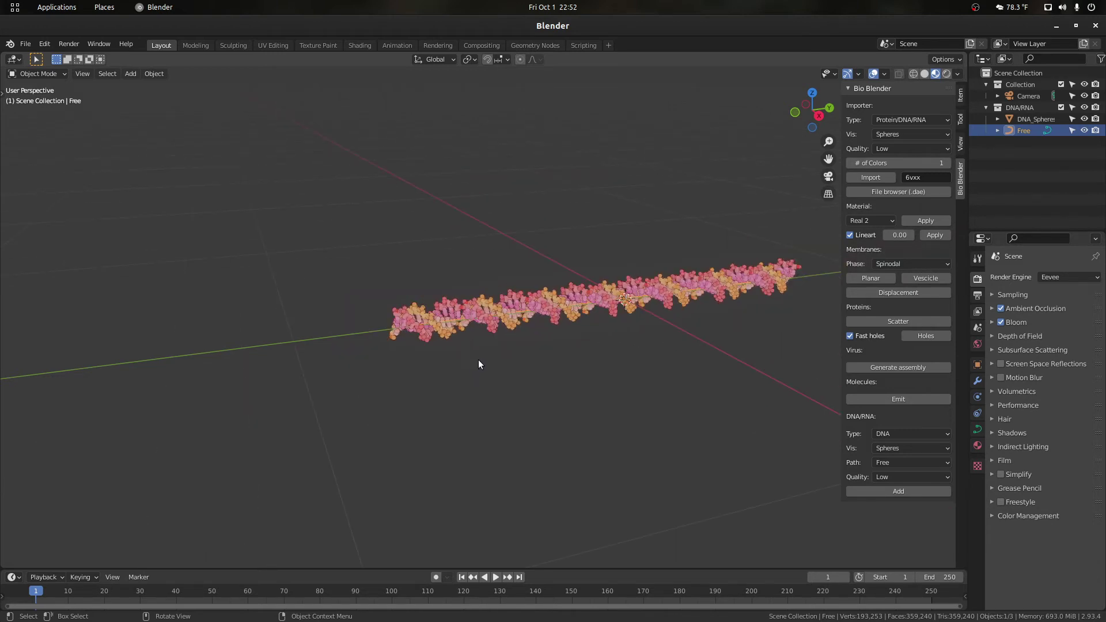
key("Tab")
scroll(466, 358, "up", 3)
left_click_drag(417, 364, 227, 274)
scroll(442, 341, "down", 6)
scroll(444, 342, "up", 2)
scroll(444, 341, "down", 3)
key("e")
left_click(385, 199)
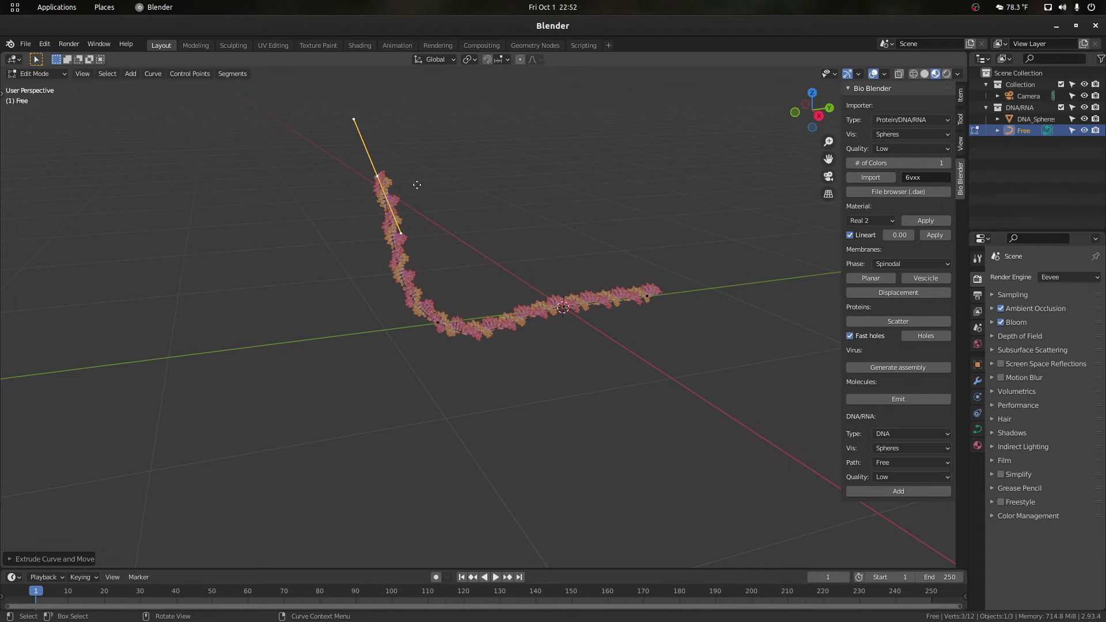
Step: Extrude the path's end point twice more to curl the DNA strand into a loop, and return to Object Mode
key("e")
left_click(608, 179)
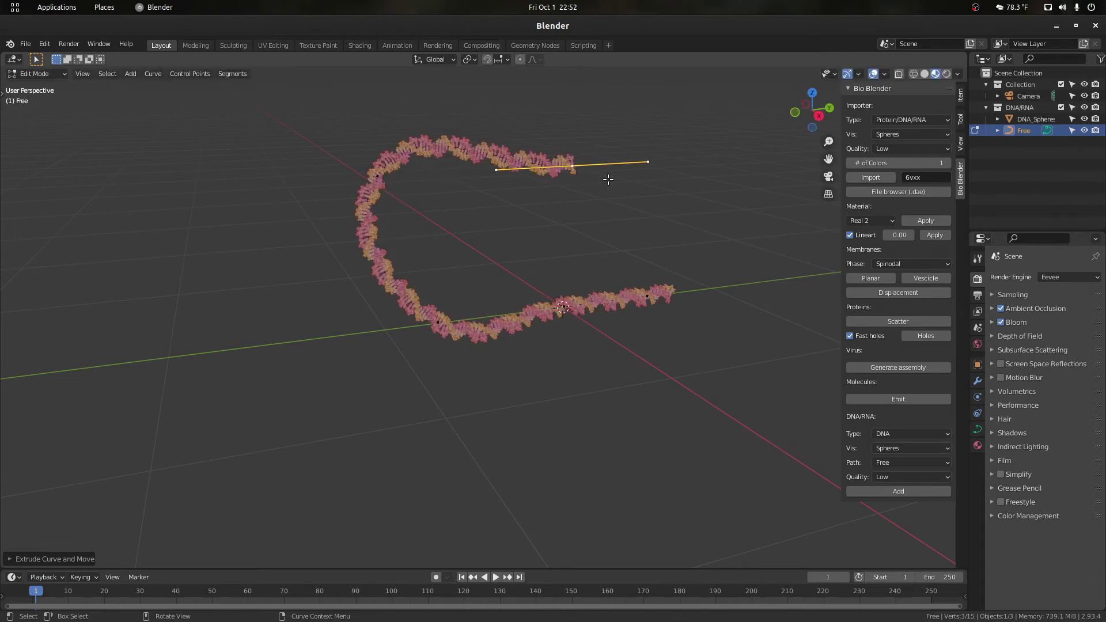
key("e")
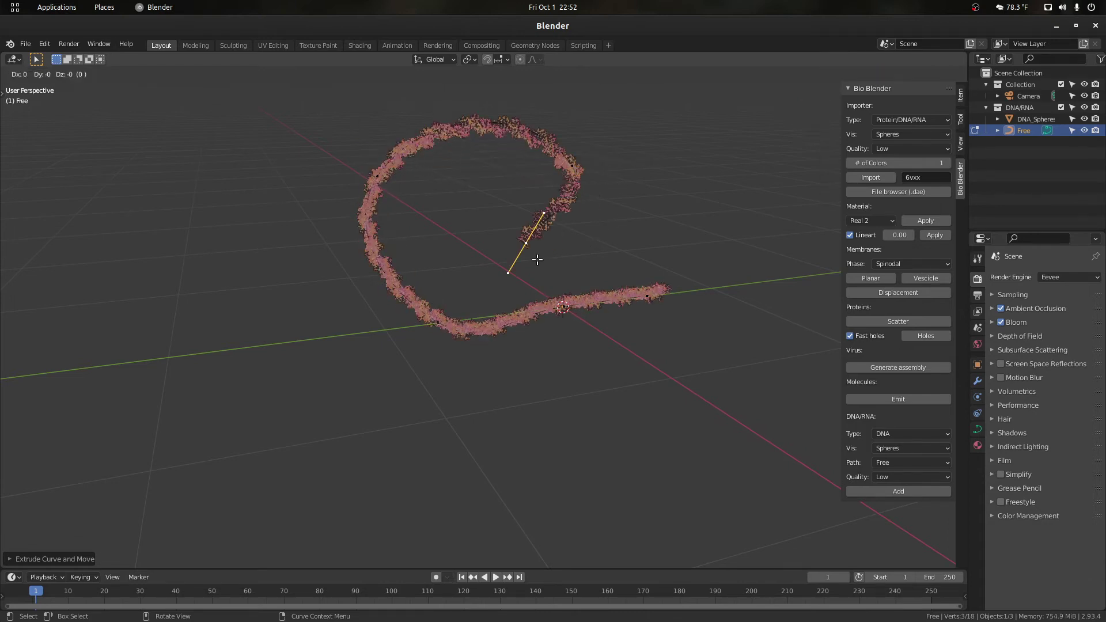
left_click(540, 258)
scroll(541, 258, "up", 2)
key("Tab")
left_click(571, 233)
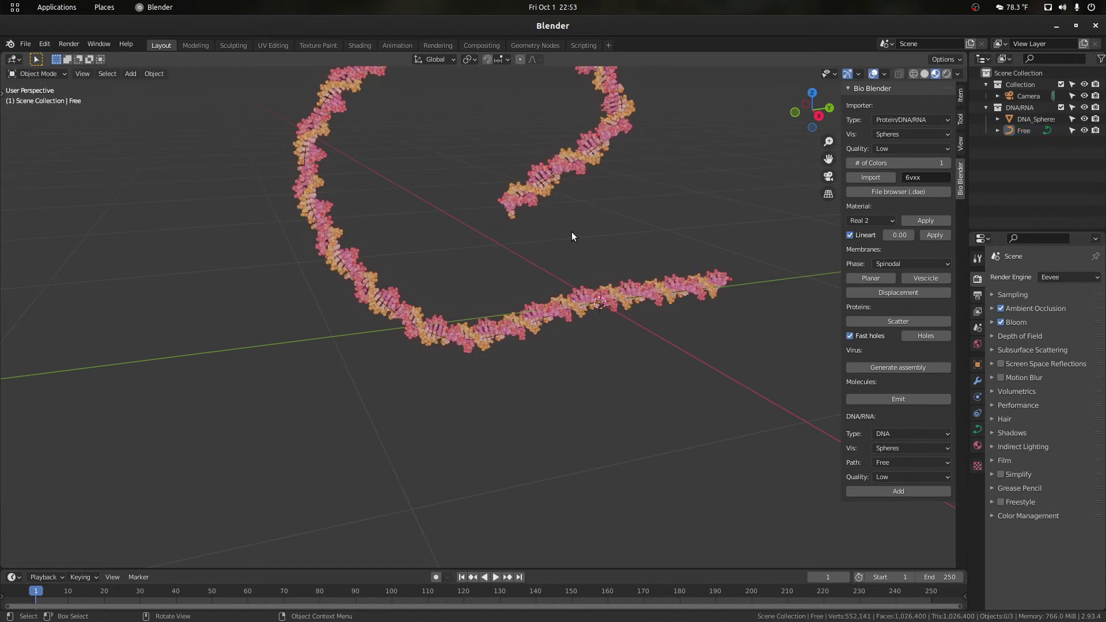
Step: Examine the looped, outlined DNA strand from several angles and close to its free end
scroll(571, 233, "down", 2)
left_click_drag(810, 113, 843, 134)
middle_click_drag(721, 135, 729, 201, "shift")
scroll(729, 201, "up", 2)
left_click_drag(811, 110, 790, 127)
scroll(575, 253, "up", 1)
scroll(574, 253, "up", 6)
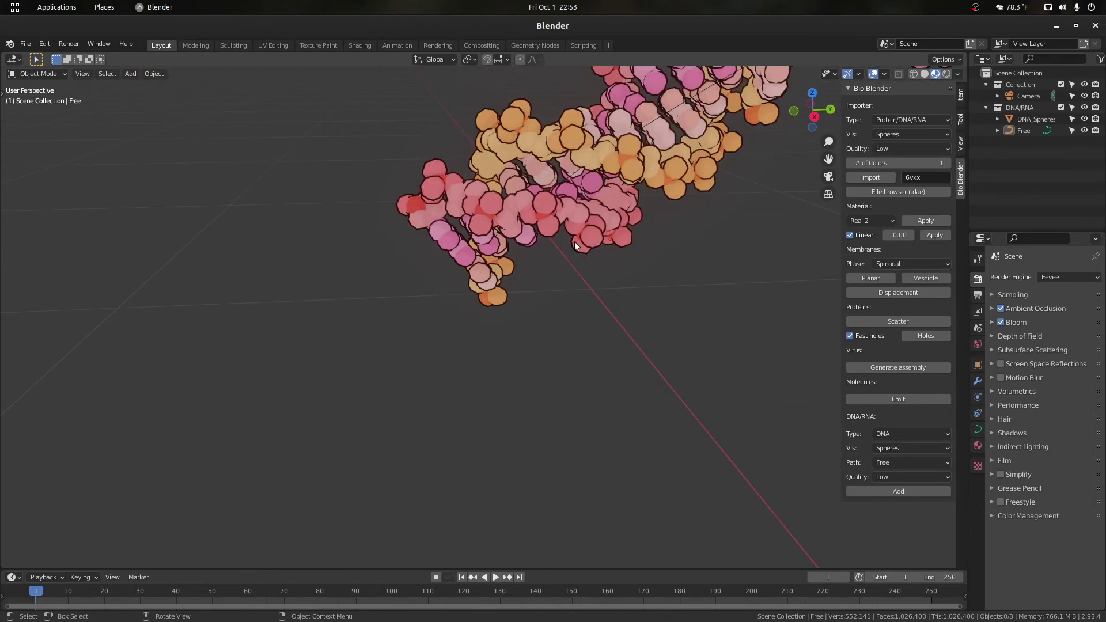
scroll(571, 239, "down", 8)
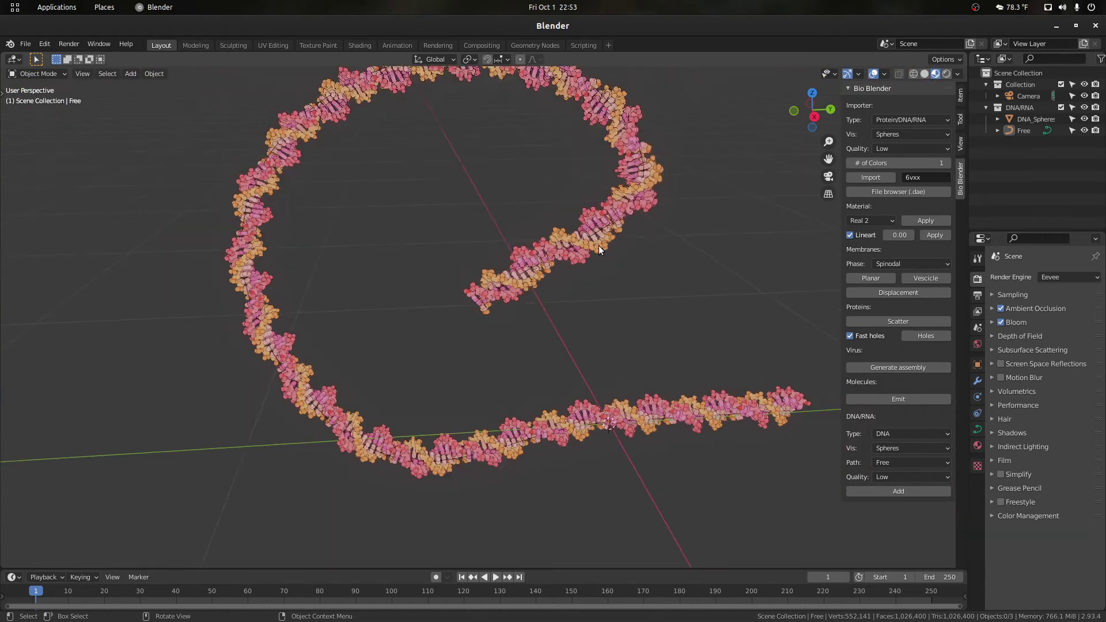
mouse_move(831, 119)
left_mouse_down()
mouse_move(842, 121)
mouse_move(825, 122)
left_mouse_up()
scroll(731, 213, "down", 3)
Step: Delete the looped DNA strand with its path and add a High quality sphere DNA model
left_click_drag(652, 415, 278, 177)
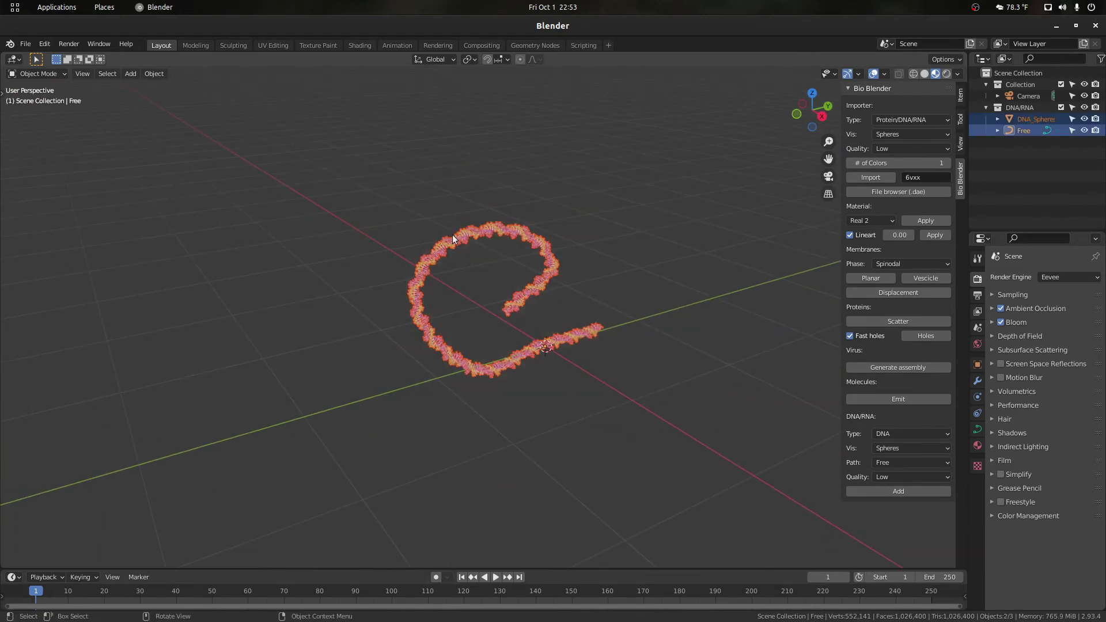
key("Delete")
left_click(907, 475)
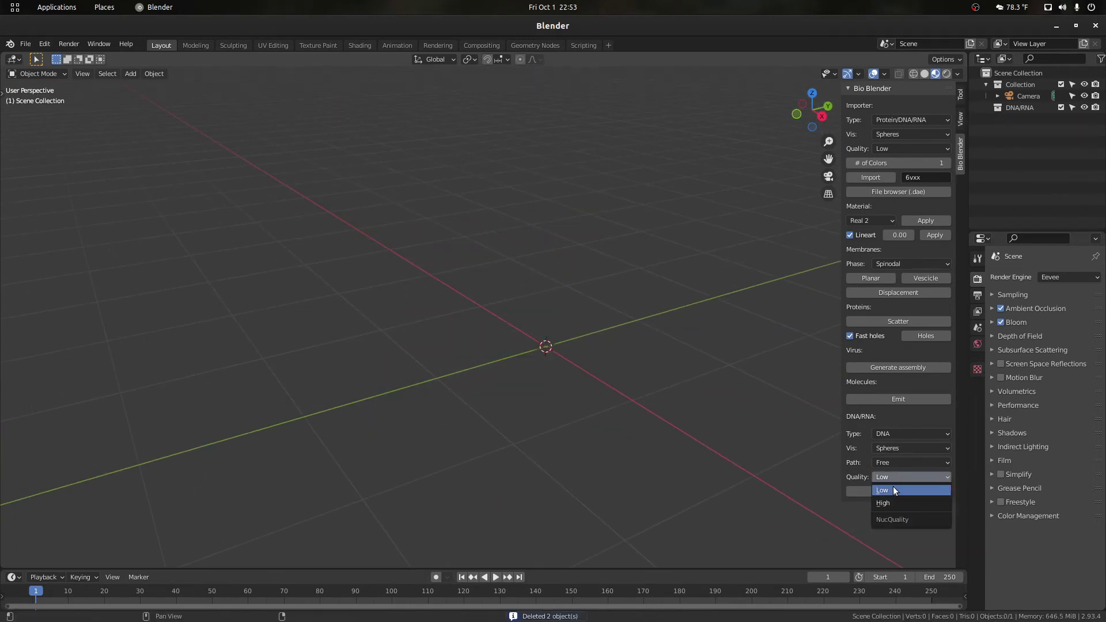
left_click(886, 500)
left_click(887, 491)
scroll(603, 351, "up", 7)
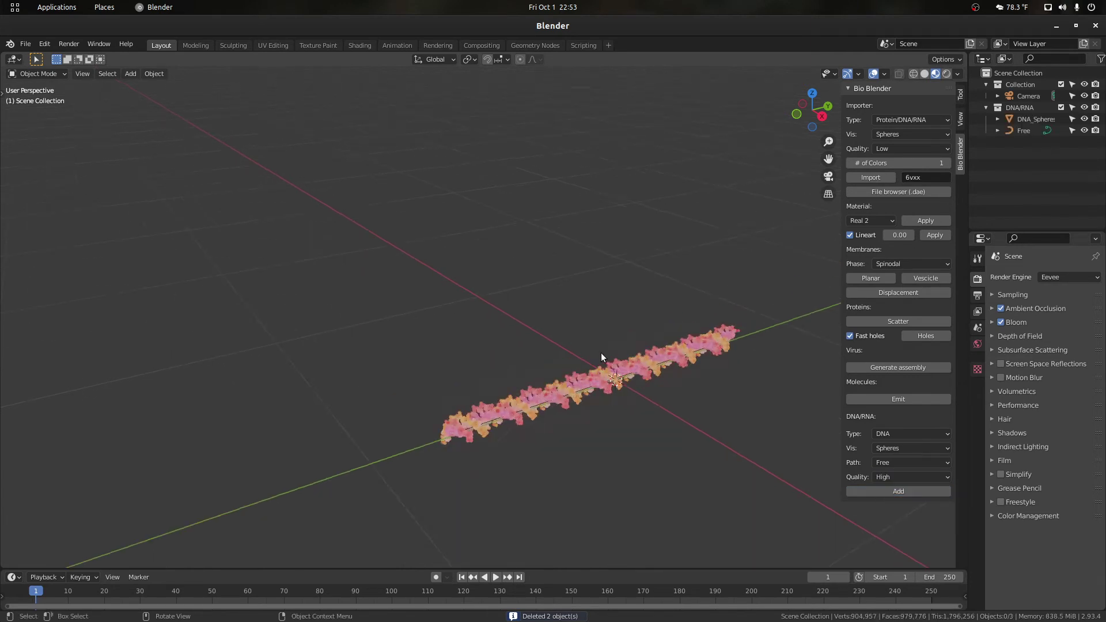
Step: Select and frame the high-quality DNA strand and examine its smoother spheres up close
left_click(662, 433)
key("KP_Decimal")
scroll(662, 433, "up", 10)
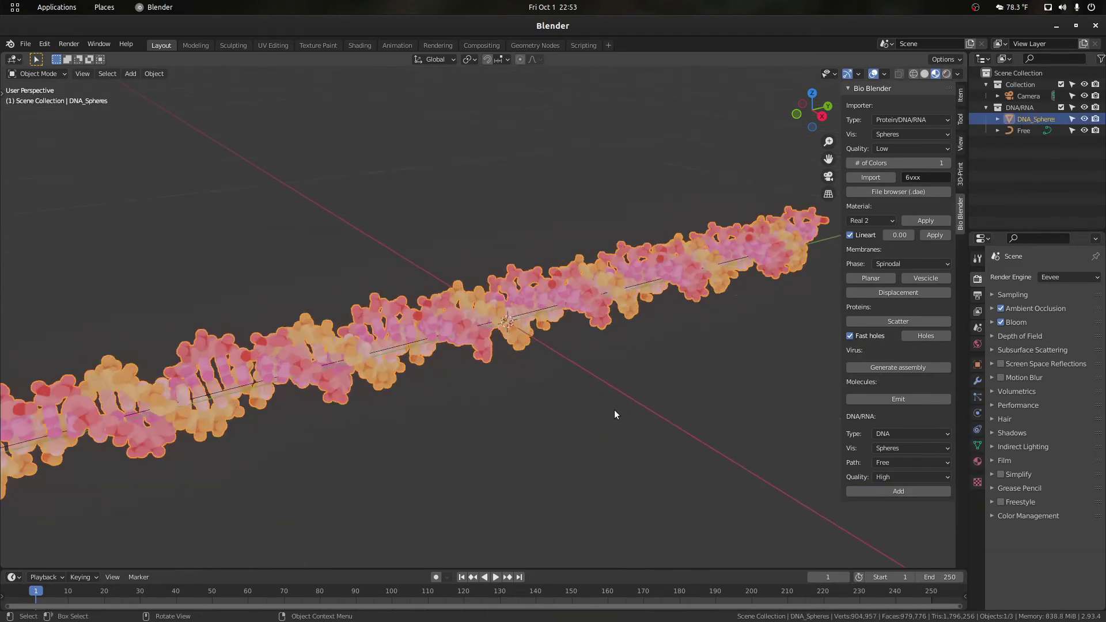
left_click(454, 153)
scroll(302, 350, "down", 3)
scroll(304, 353, "down", 1)
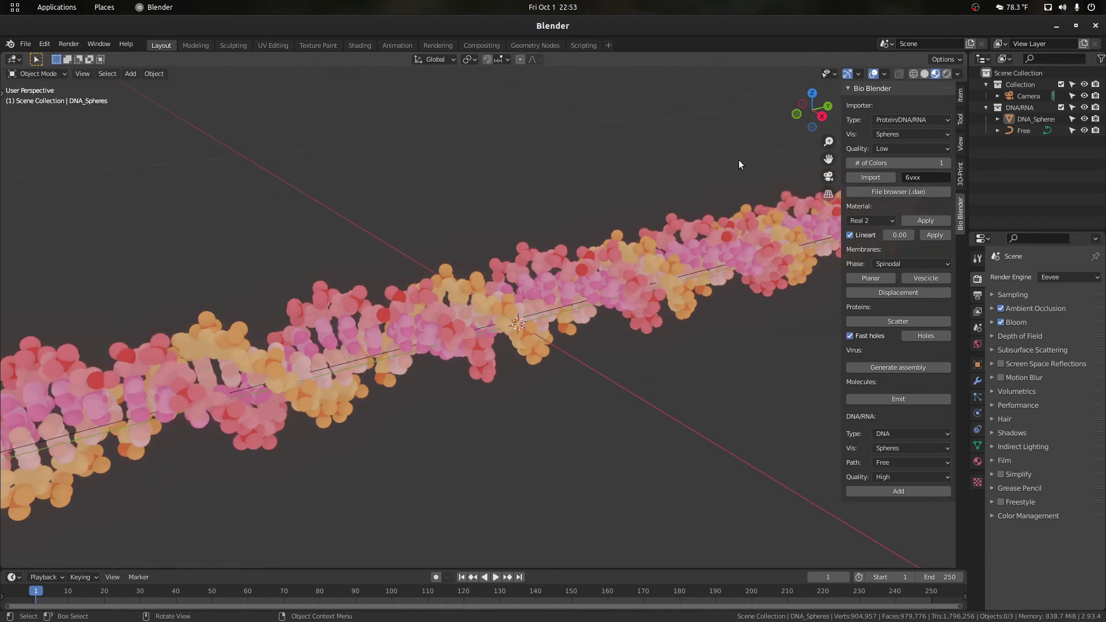
left_click_drag(825, 157, 1088, 102)
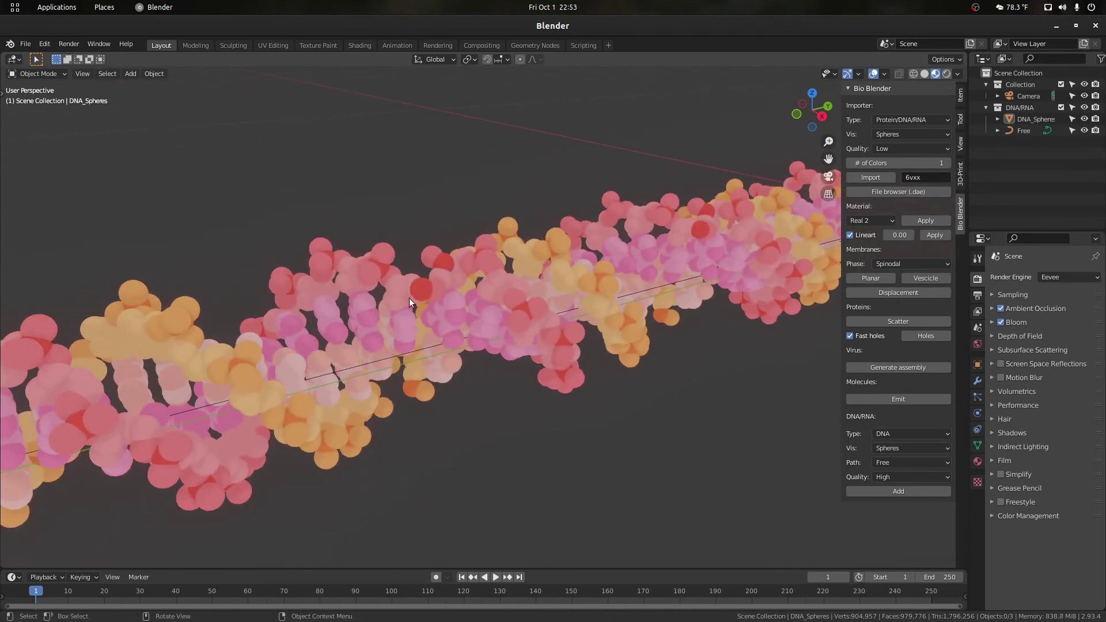
scroll(472, 291, "down", 3)
Step: Inspect the high-quality DNA sphere mesh in Edit Mode, and return to Object Mode
left_click(472, 292)
key("Tab")
left_click_drag(827, 158, 620, 46)
scroll(670, 282, "up", 5)
scroll(449, 241, "up", 3)
scroll(484, 247, "down", 5)
scroll(485, 246, "down", 6)
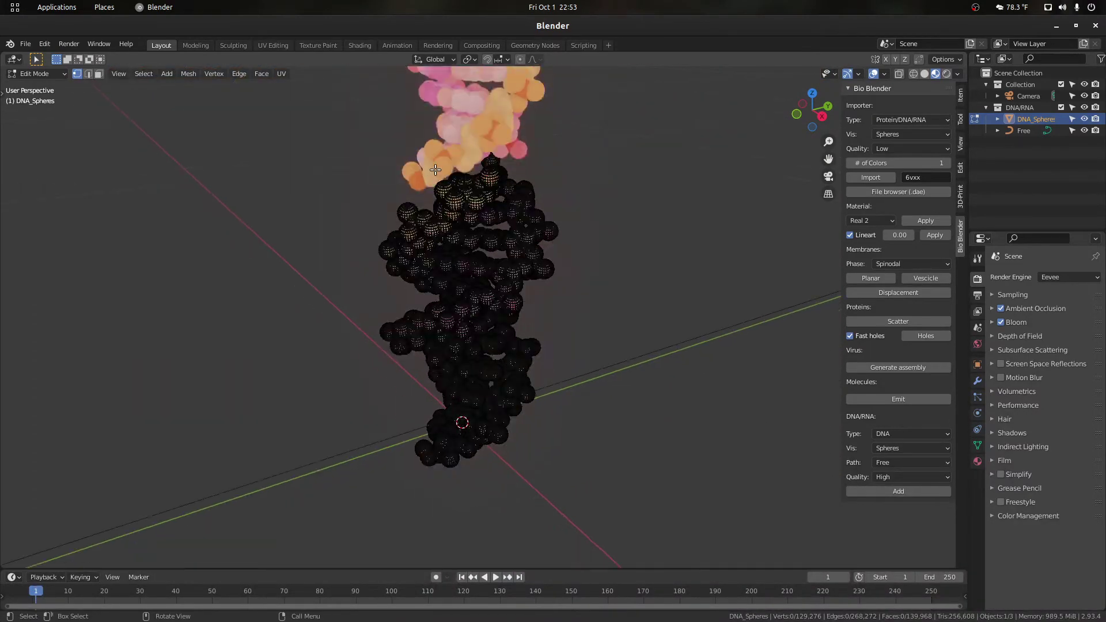
key("Tab")
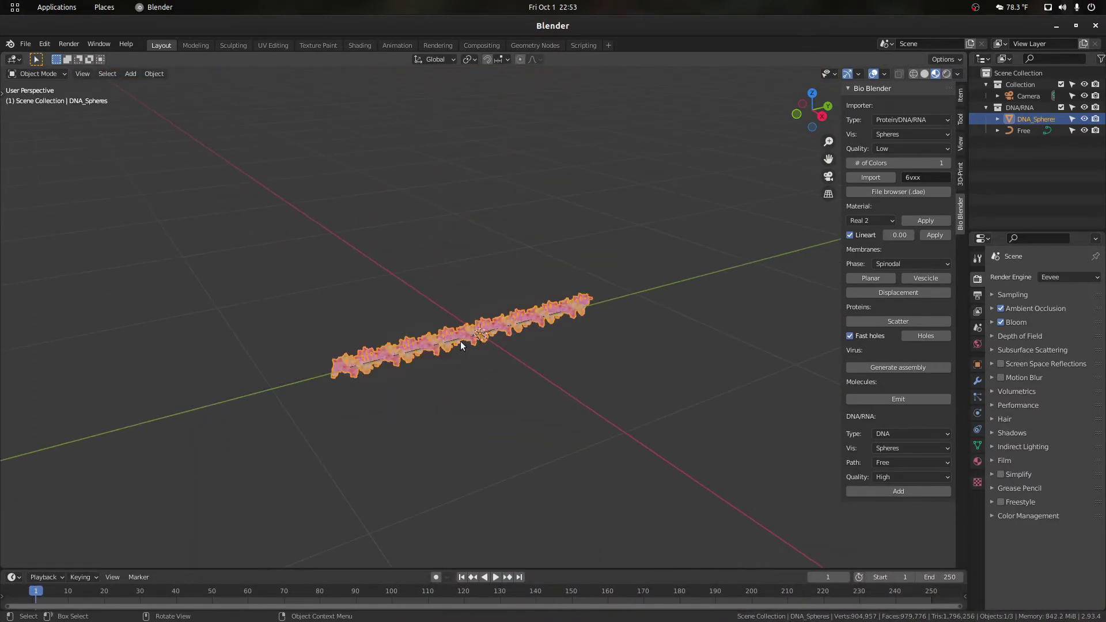
Step: Select the high-quality DNA strand, apply the line art outline to it and inspect the result up close
scroll(464, 337, "up", 4)
left_click(392, 430)
left_click(325, 393)
scroll(289, 413, "down", 2)
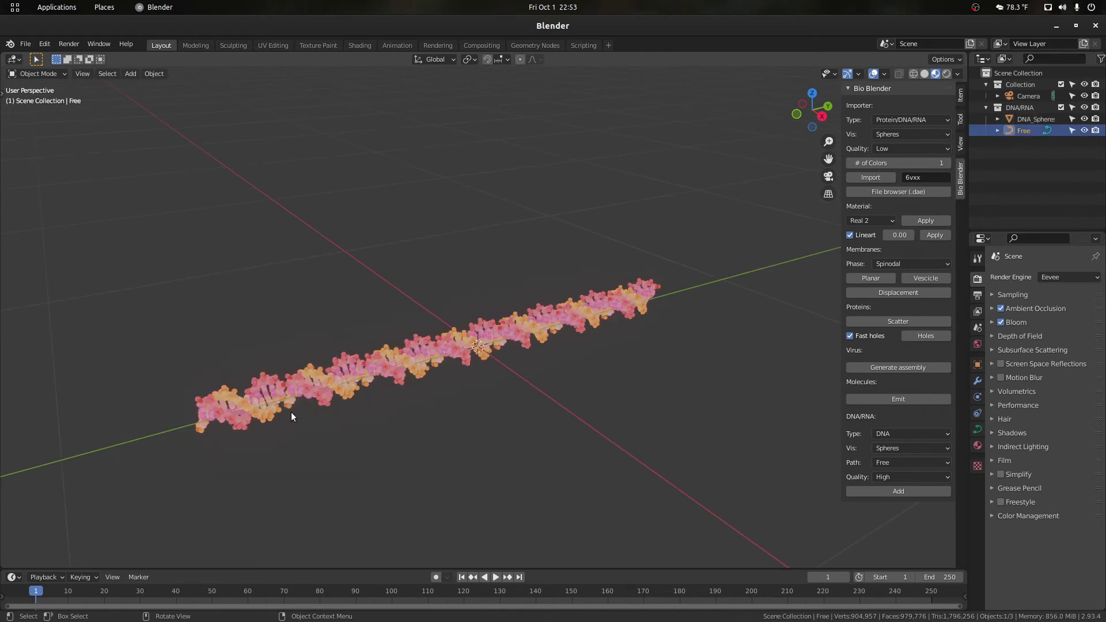
left_click(266, 447)
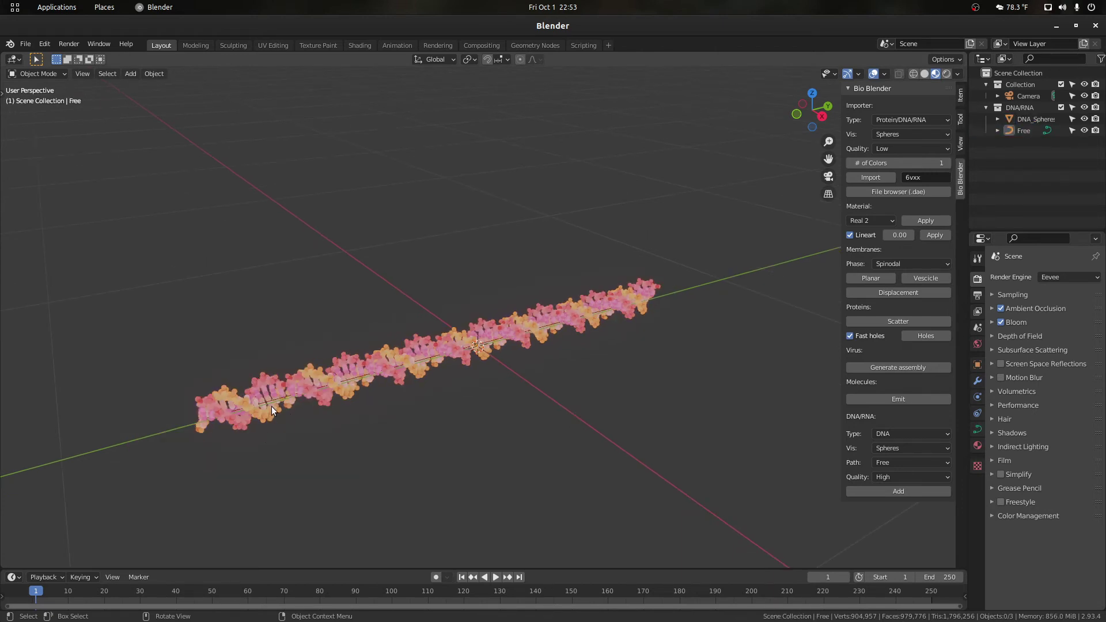
left_click(278, 407)
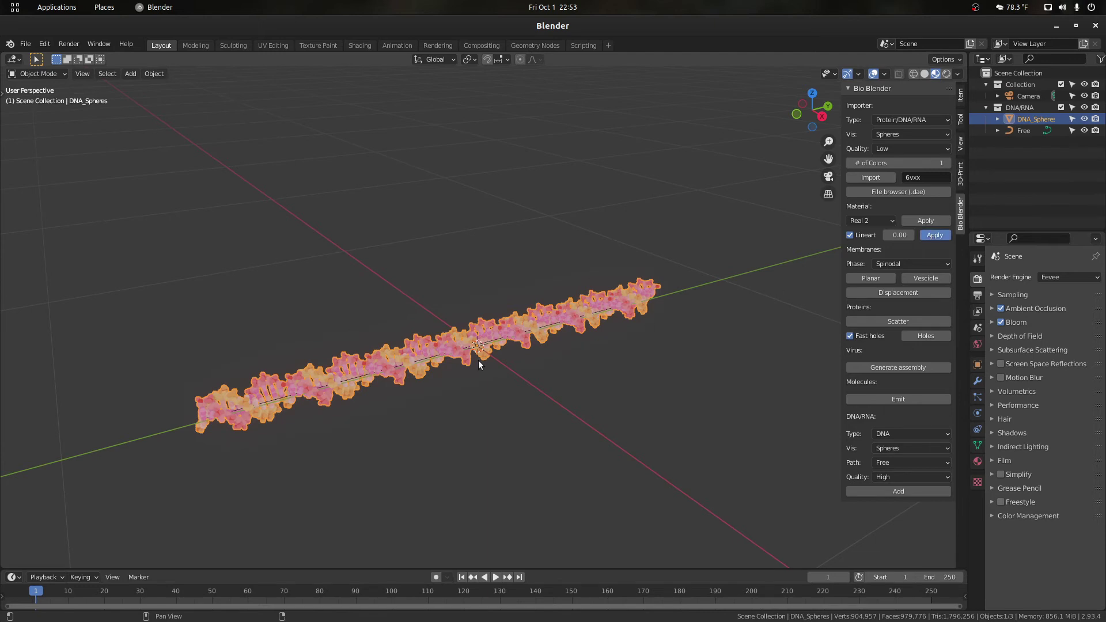
scroll(358, 424, "up", 3)
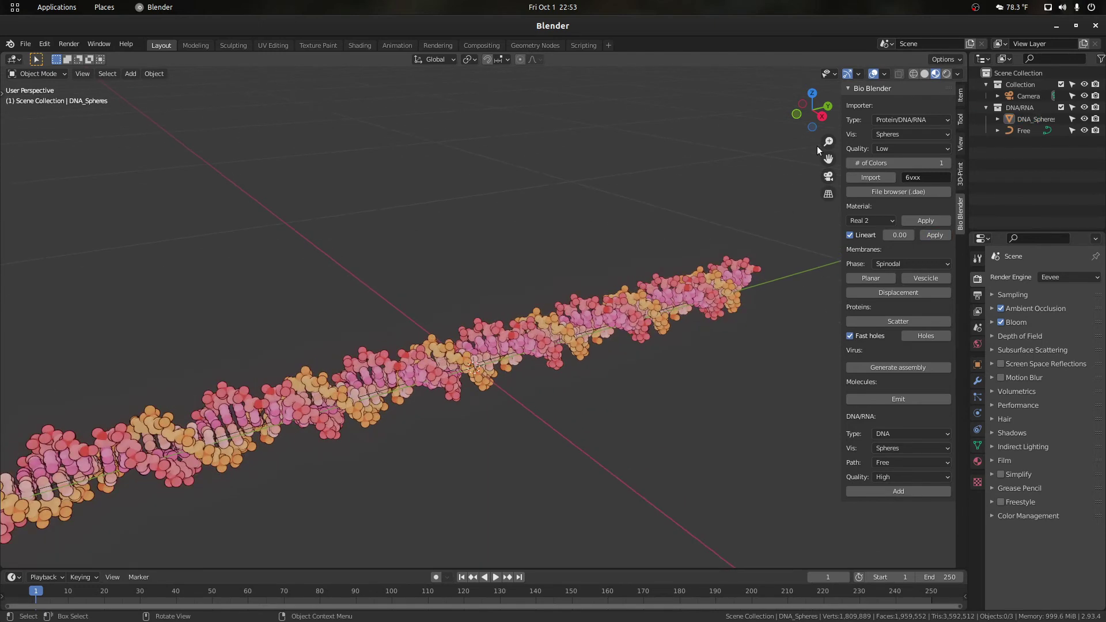
scroll(389, 300, "up", 5)
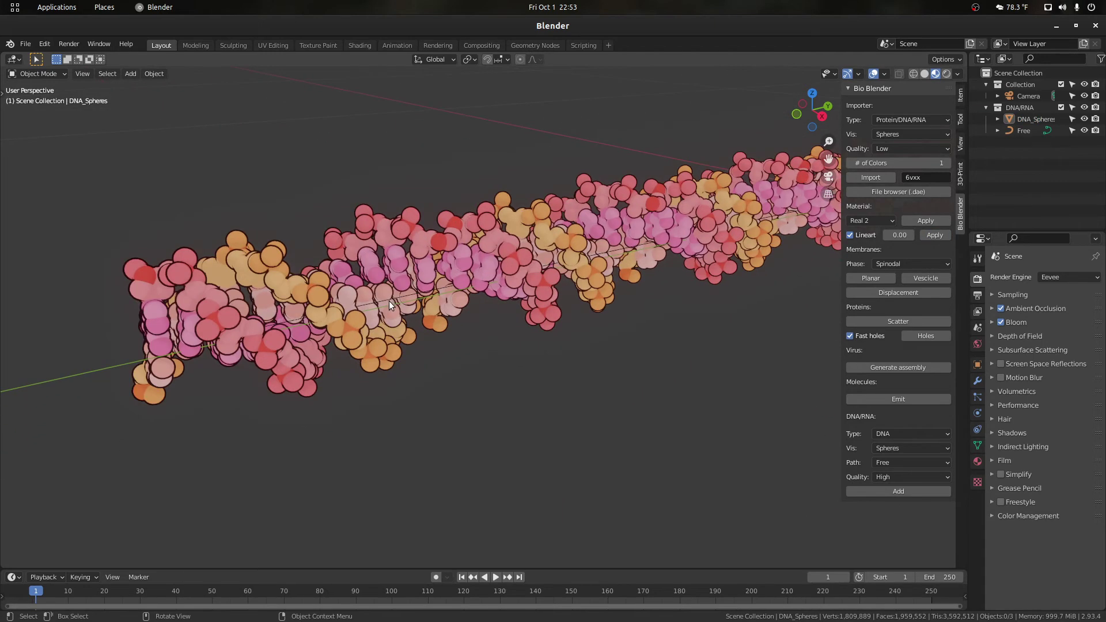
Step: Bend the high-quality DNA strand by extruding the end point of its Free path curve upward in Edit Mode
left_click(389, 300)
scroll(377, 334, "down", 3)
key("Tab")
left_click_drag(499, 353, 298, 296)
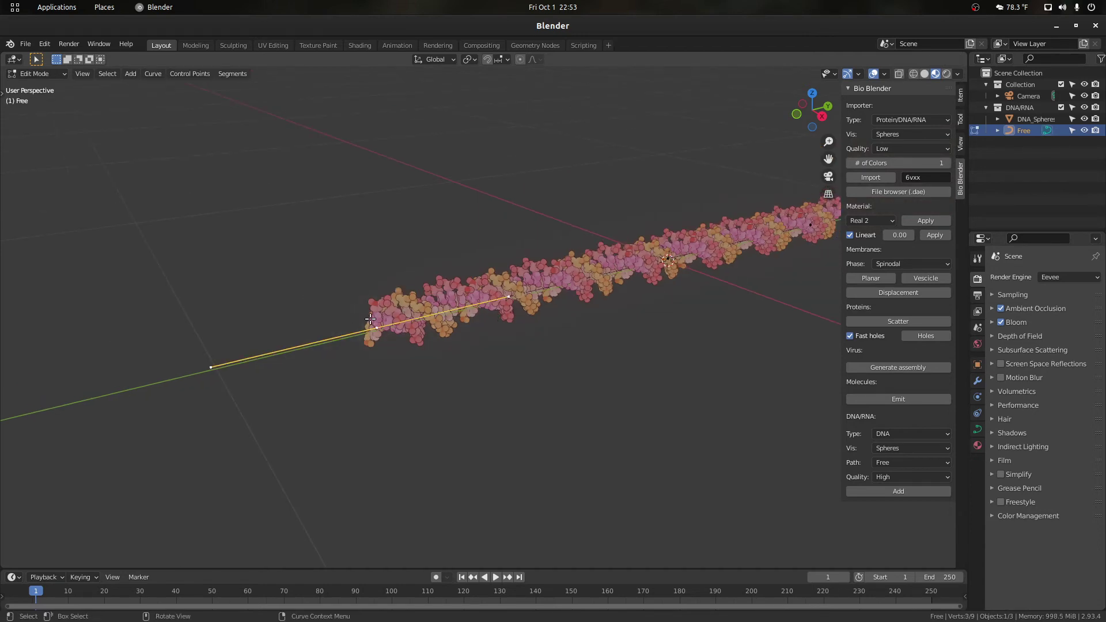
key("e")
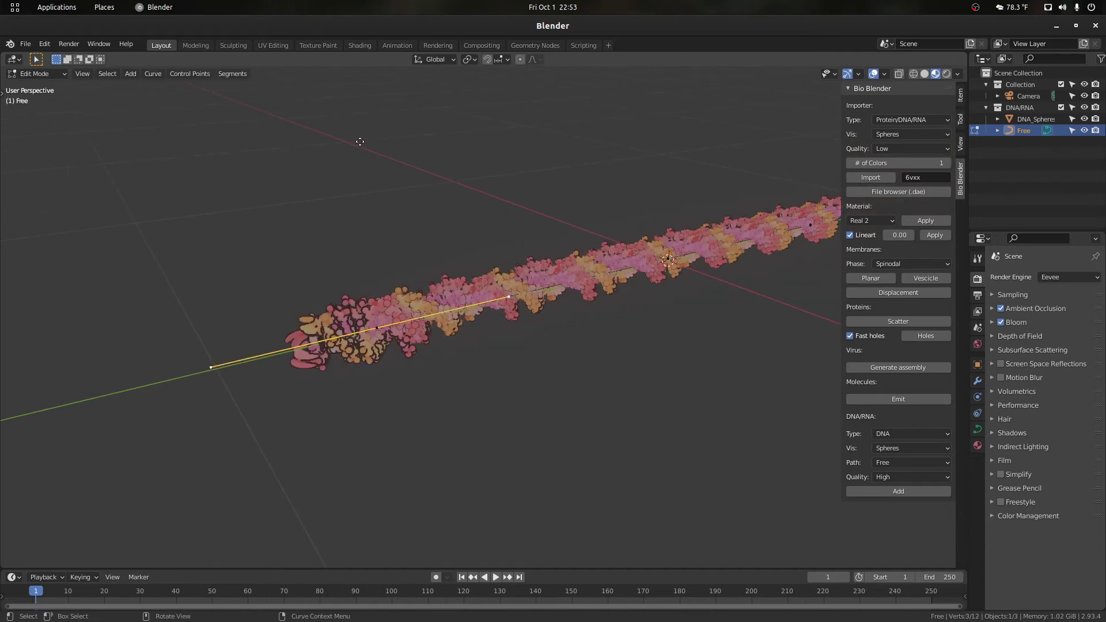
left_click(486, 119)
left_click(563, 198)
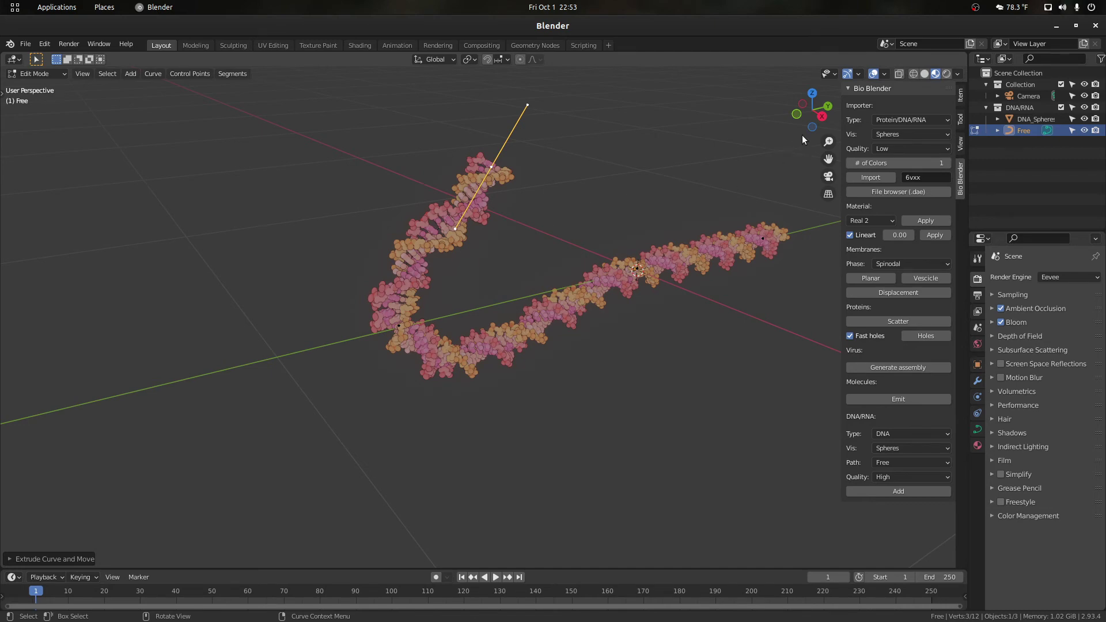
key("Tab")
Step: Inspect the bent high-quality DNA strand, and delete it together with its path curve
left_click_drag(811, 111, 756, 89)
scroll(692, 203, "up", 5)
scroll(670, 226, "down", 6)
left_click_drag(750, 409, 282, 162)
key("Delete")
Step: Set the nucleic acid type to RNA, add a High quality sphere model on a Free path and view it
left_click(887, 434)
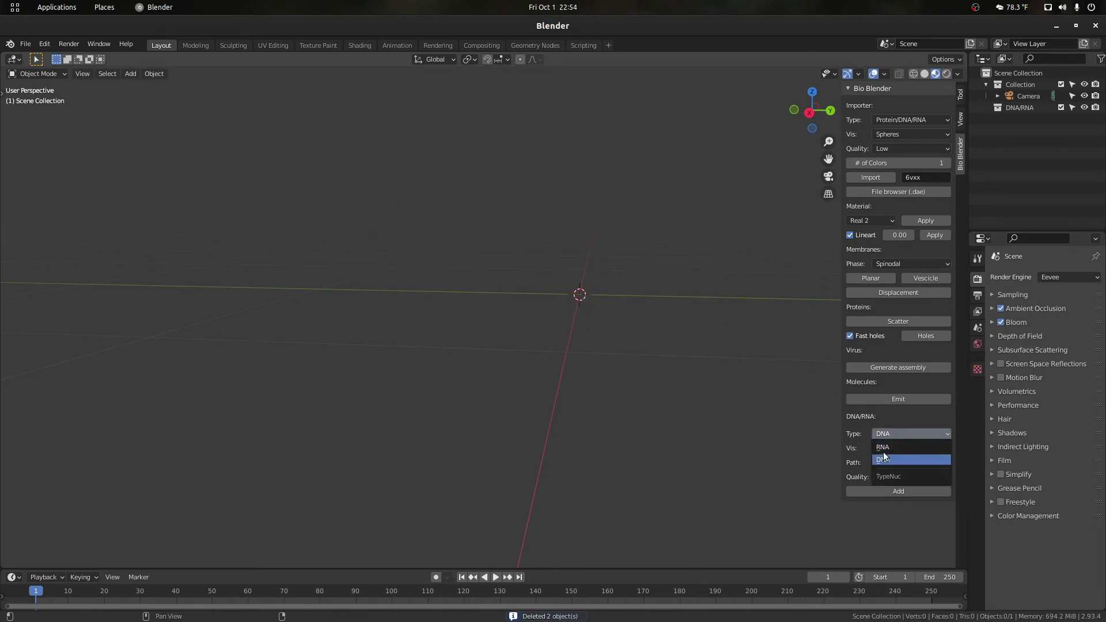
left_click(883, 448)
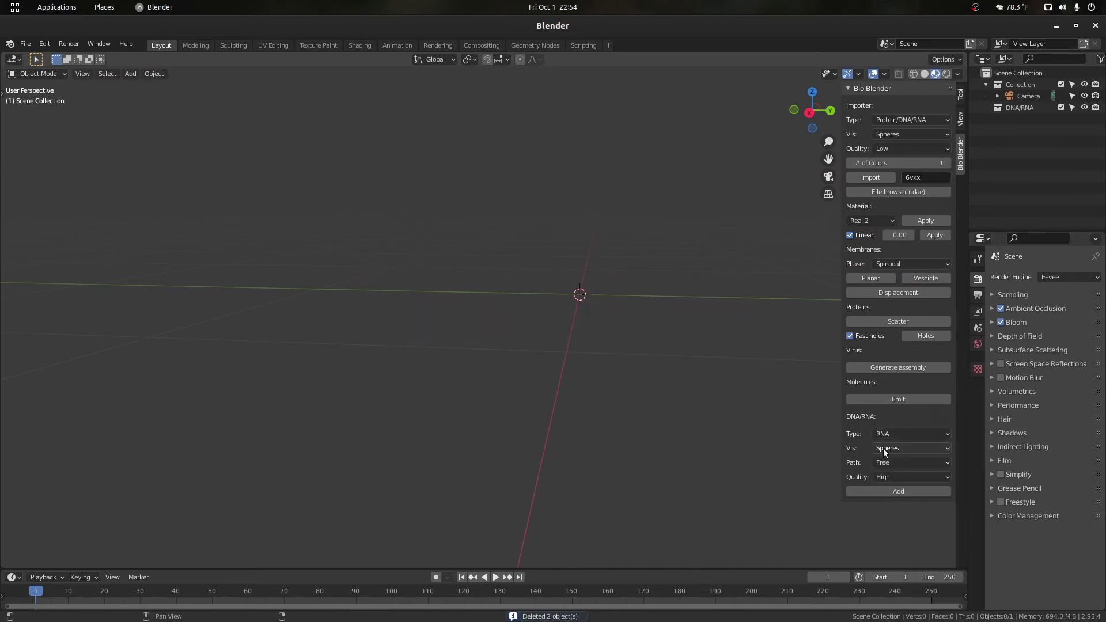
left_click(886, 478)
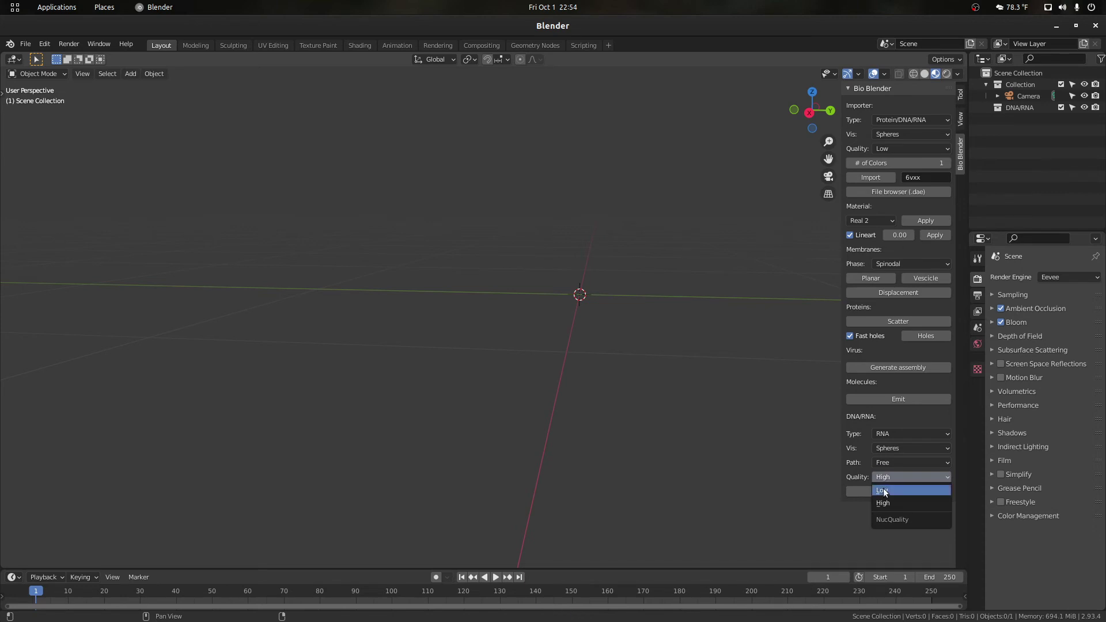
left_click(883, 502)
left_click(876, 491)
left_click_drag(816, 122, 835, 135)
scroll(403, 288, "down", 4)
scroll(637, 296, "down", 3)
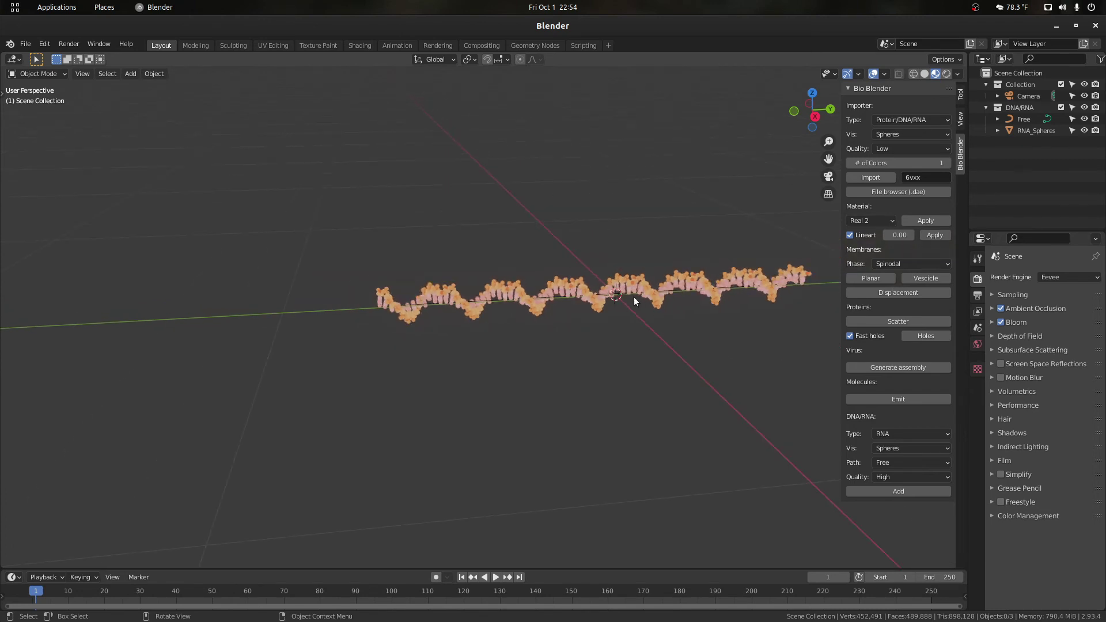
Step: Delete the RNA model with its path and set the generator back to DNA at Low quality
left_click_drag(788, 357, 269, 197)
key("Delete")
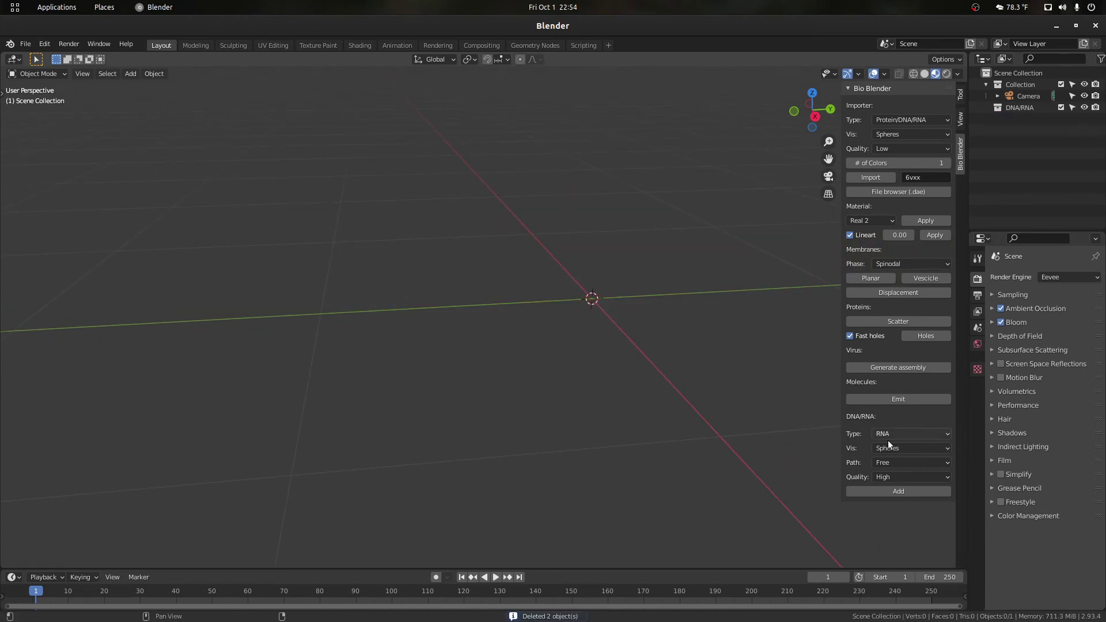
left_click(893, 475)
left_click(889, 486)
left_click(888, 436)
left_click(889, 461)
Step: Set the DNA path to Nucleous 2, add the low-quality sphere model and view the coiled structure from the front
left_click(889, 464)
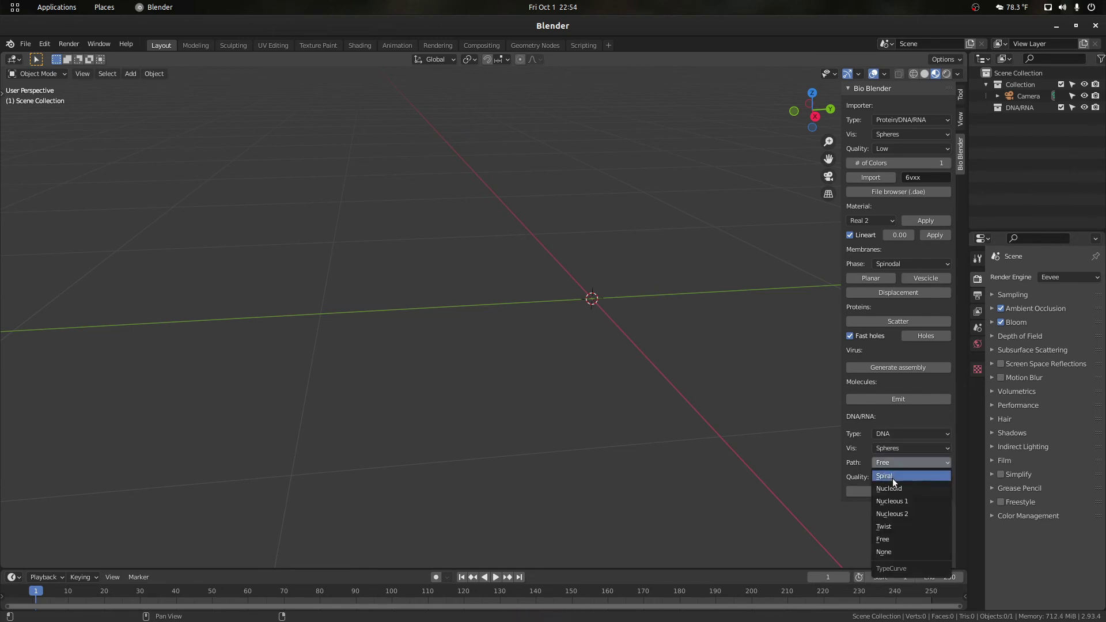
left_click(893, 512)
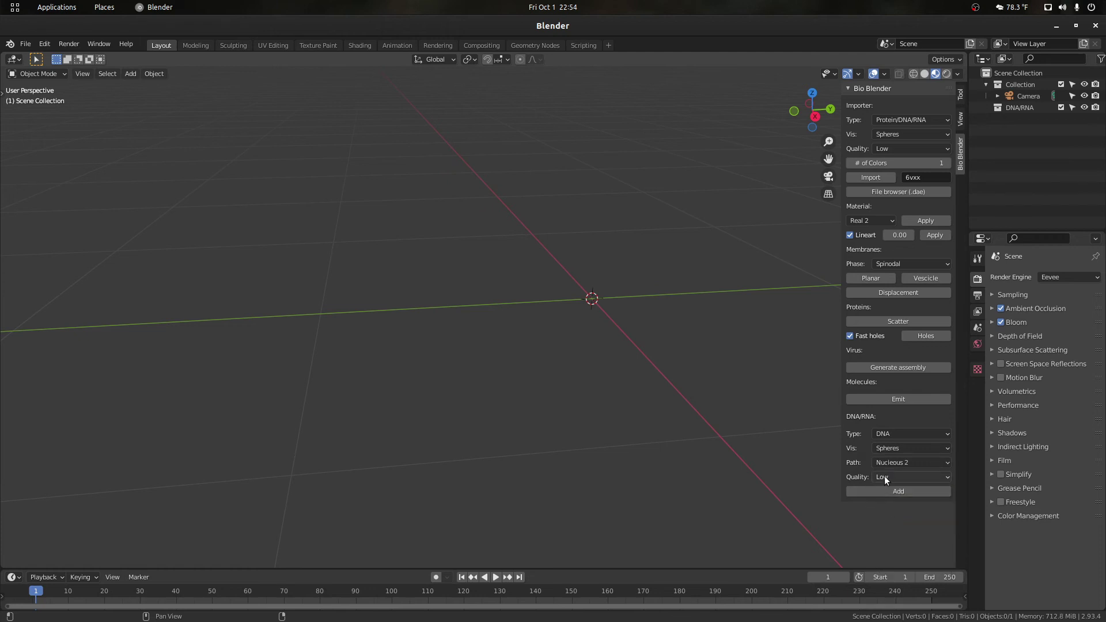
left_click(883, 491)
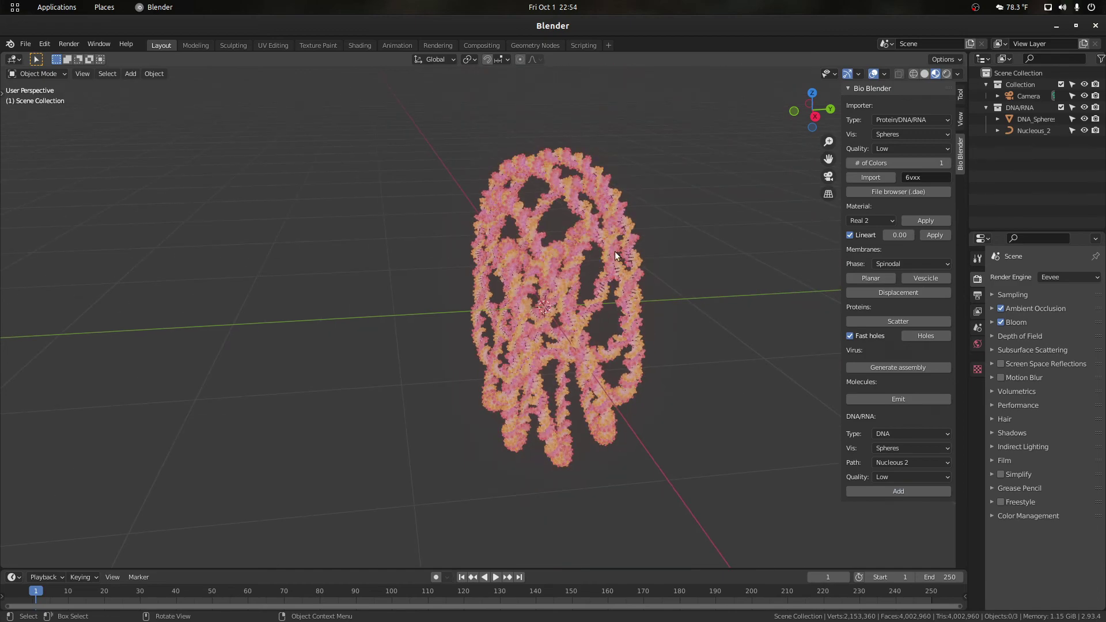
left_click_drag(796, 109, 889, 115)
scroll(714, 168, "up", 3)
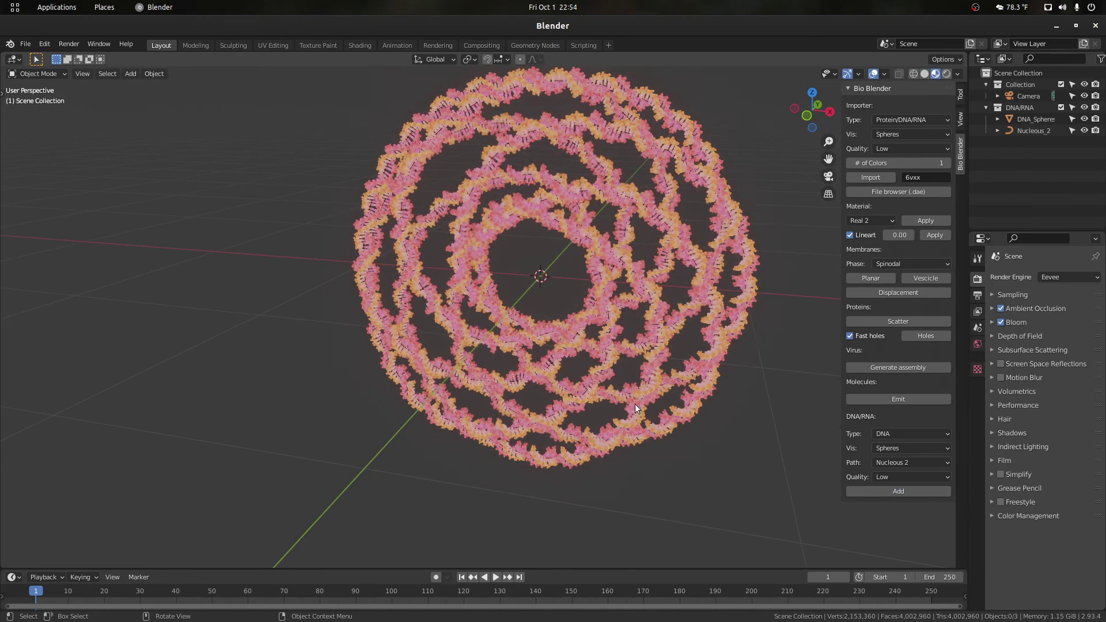
Step: Apply line art outlines to the coiled Nucleous 2 DNA sphere model and inspect its strands up close
left_click(495, 307)
left_click(940, 235)
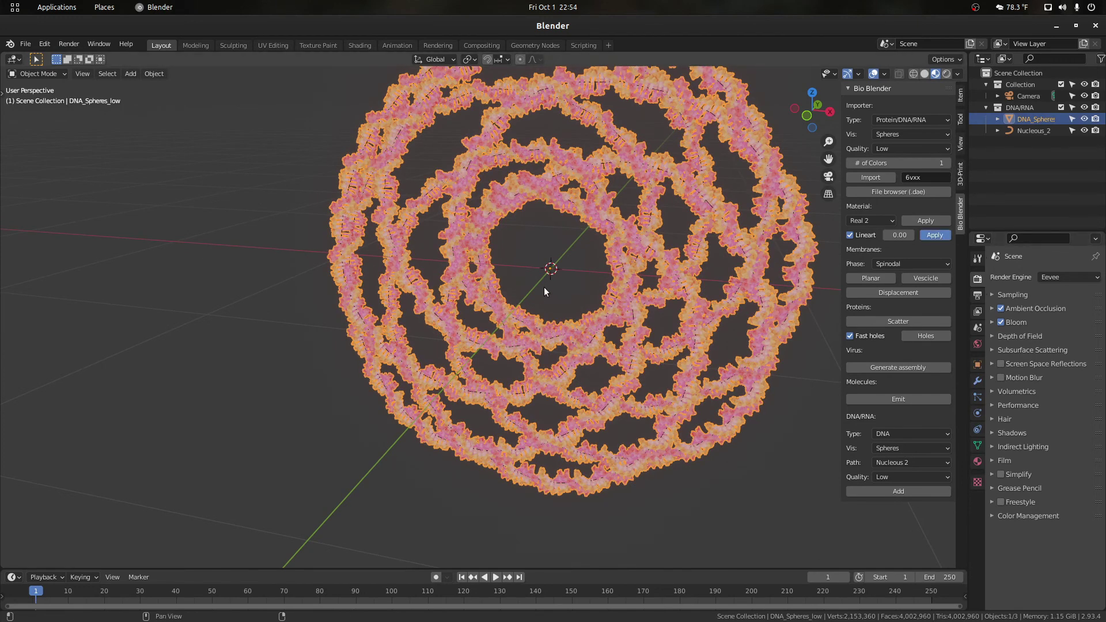
scroll(581, 218, "up", 7)
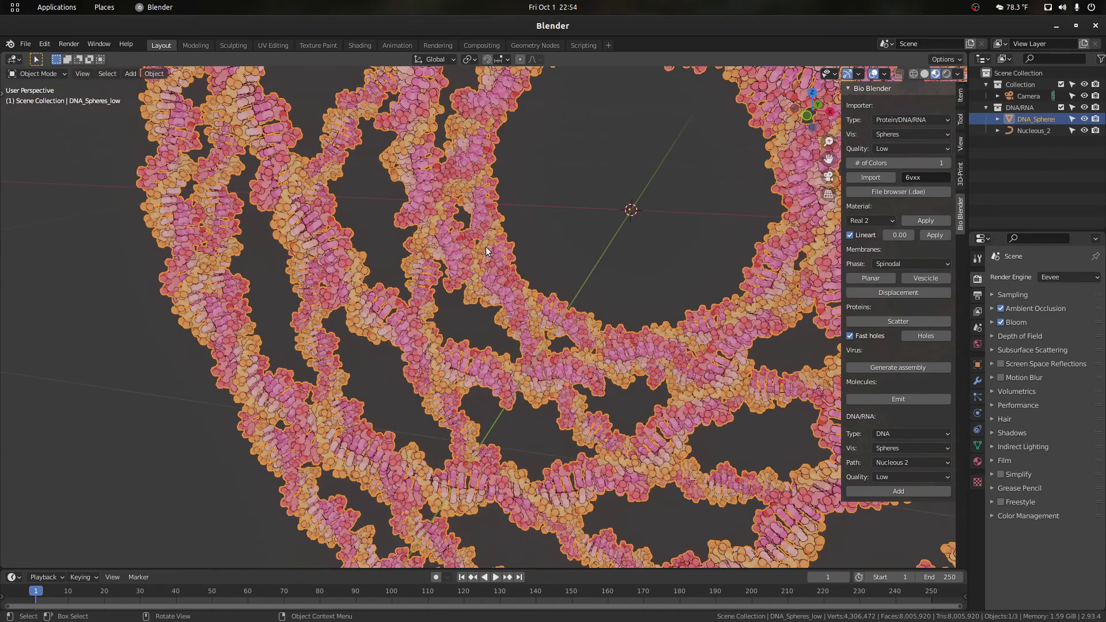
scroll(437, 281, "up", 2)
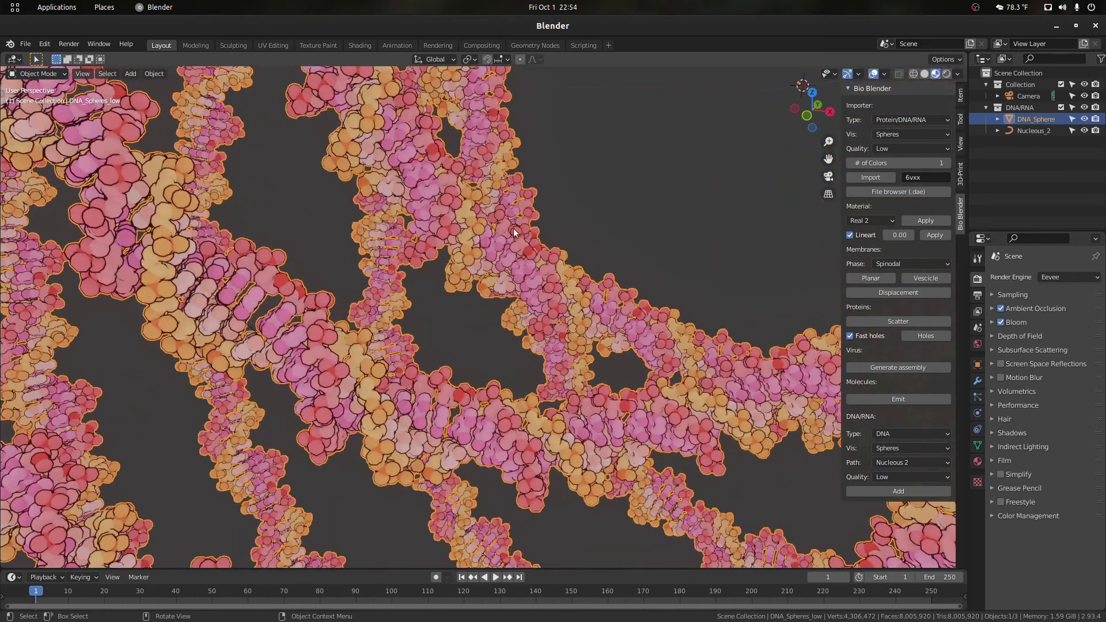
scroll(514, 273, "up", 2)
Step: Delete the outlined DNA sphere model together with its Nucleous 2 path curve
scroll(515, 270, "down", 11)
left_click(720, 431)
left_click_drag(705, 453, 304, 105)
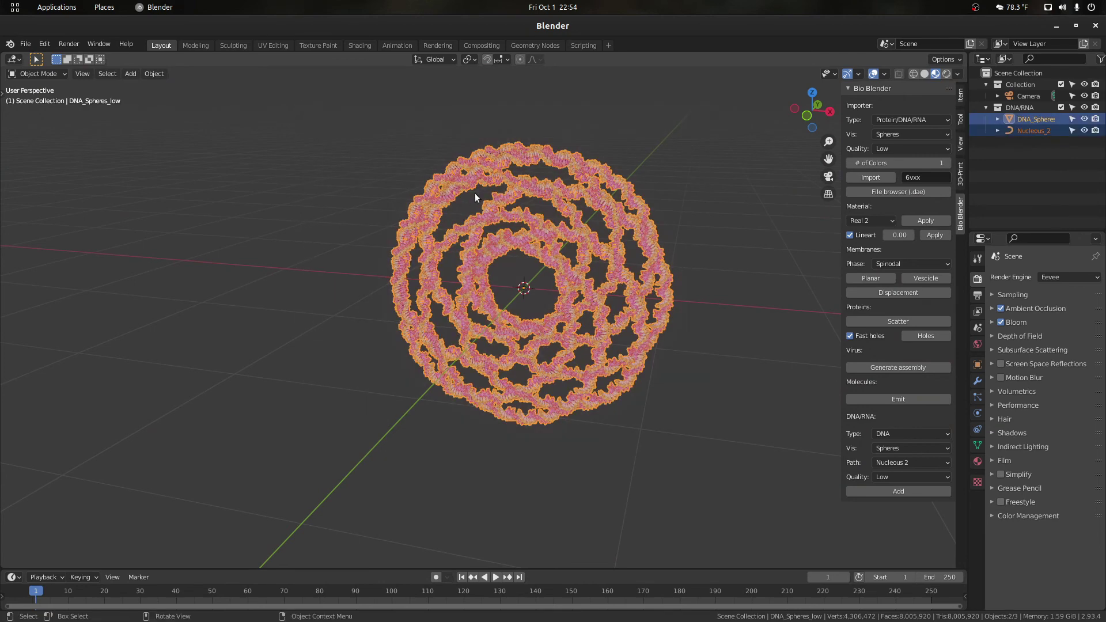
key("Delete")
mouse_move(809, 112)
left_mouse_down()
mouse_move(817, 147)
mouse_move(786, 117)
mouse_move(810, 111)
left_mouse_up()
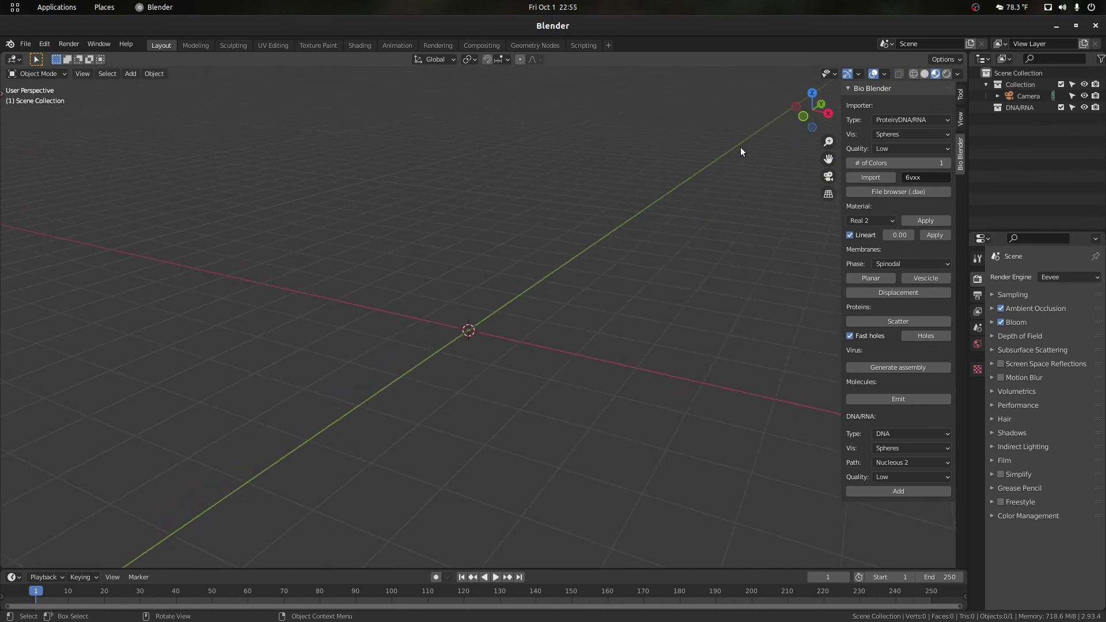
left_click_drag(811, 114, 727, 138)
scroll(564, 219, "down", 4)
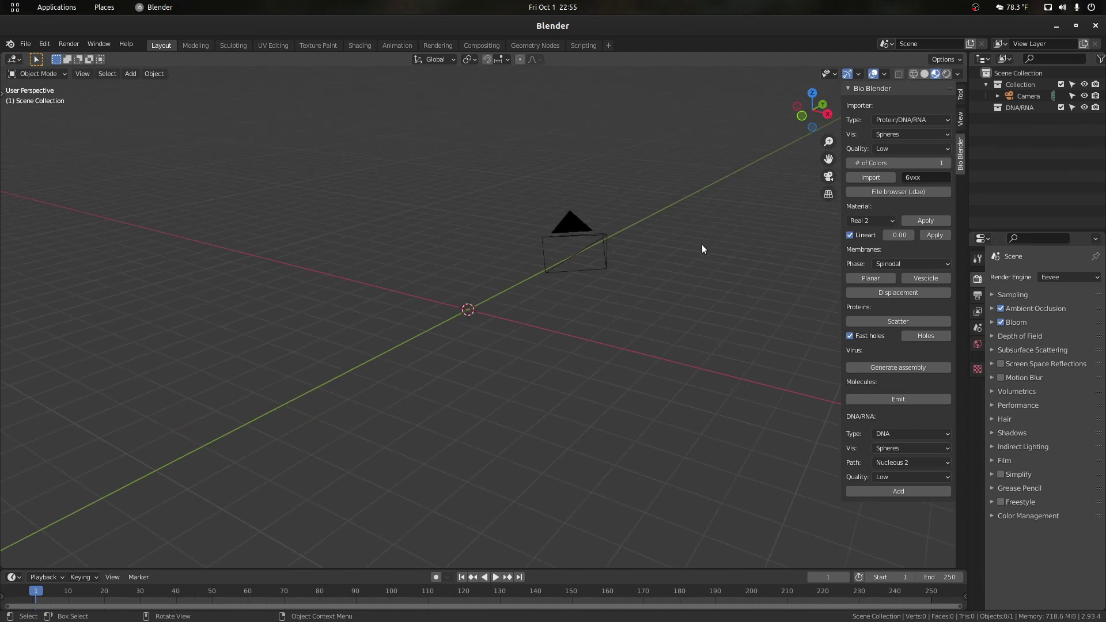
scroll(581, 294, "up", 3)
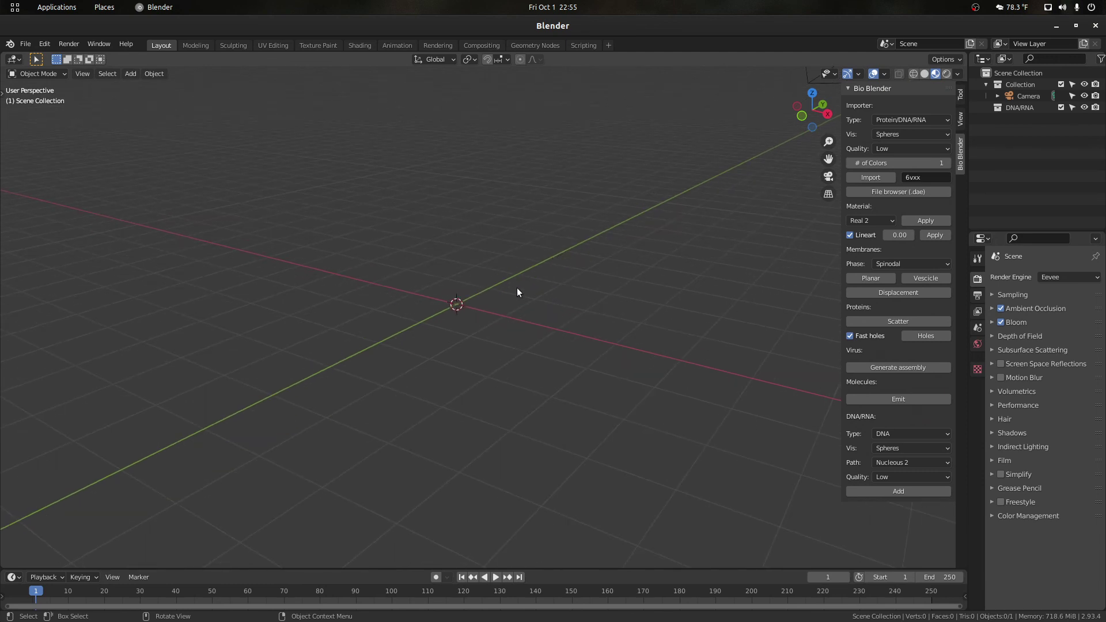
scroll(516, 288, "down", 1)
left_click_drag(806, 112, 699, 157)
left_click_drag(793, 116, 739, 160)
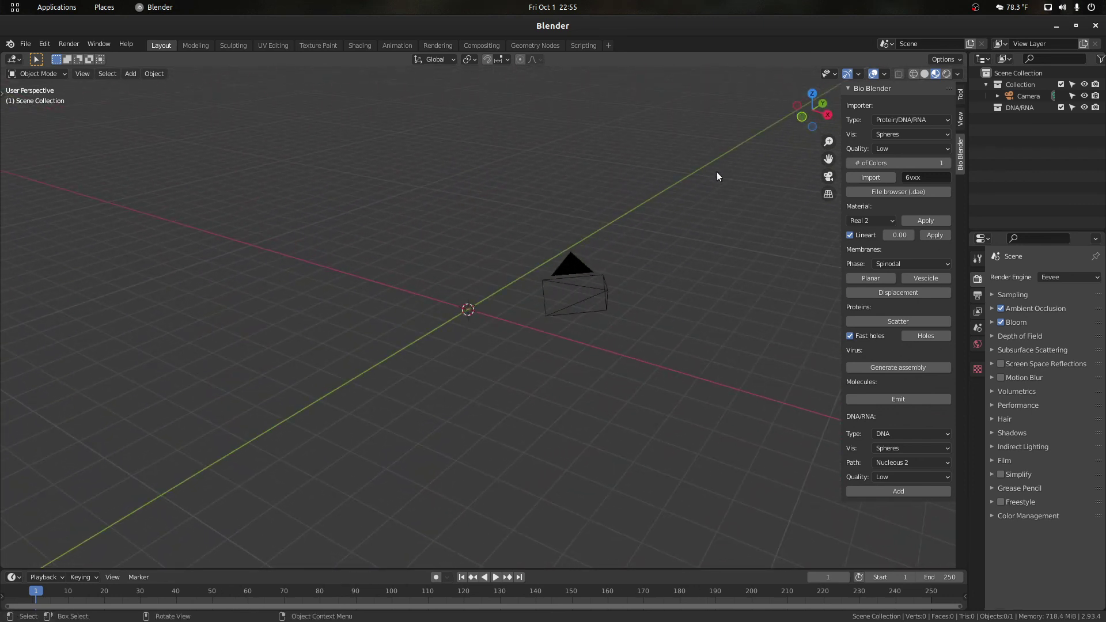
scroll(565, 234, "up", 2)
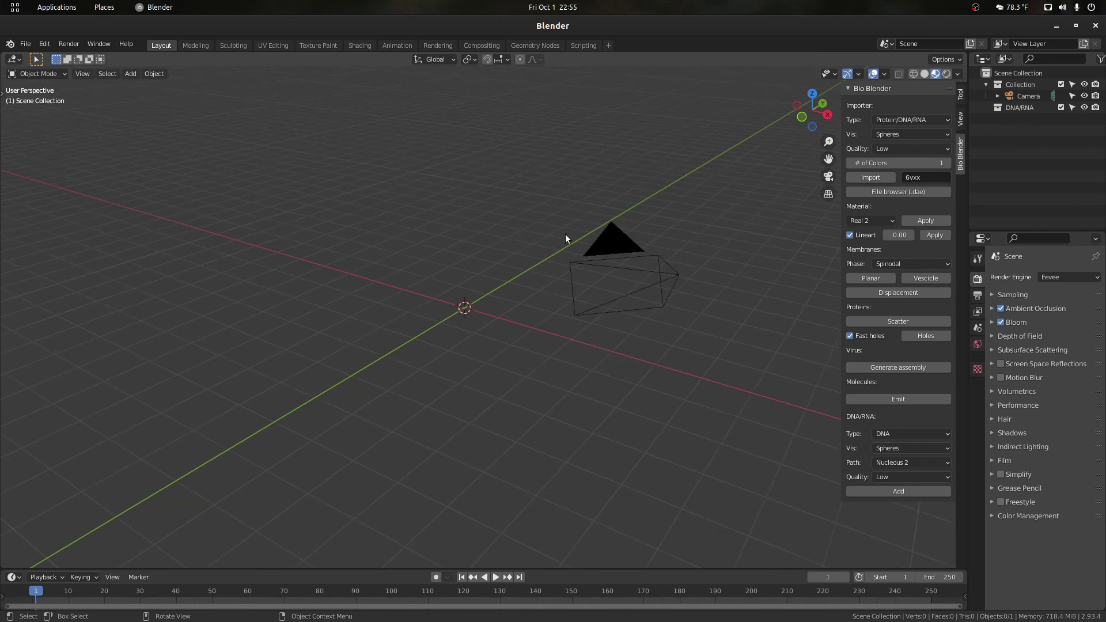
left_click_drag(796, 112, 583, 244)
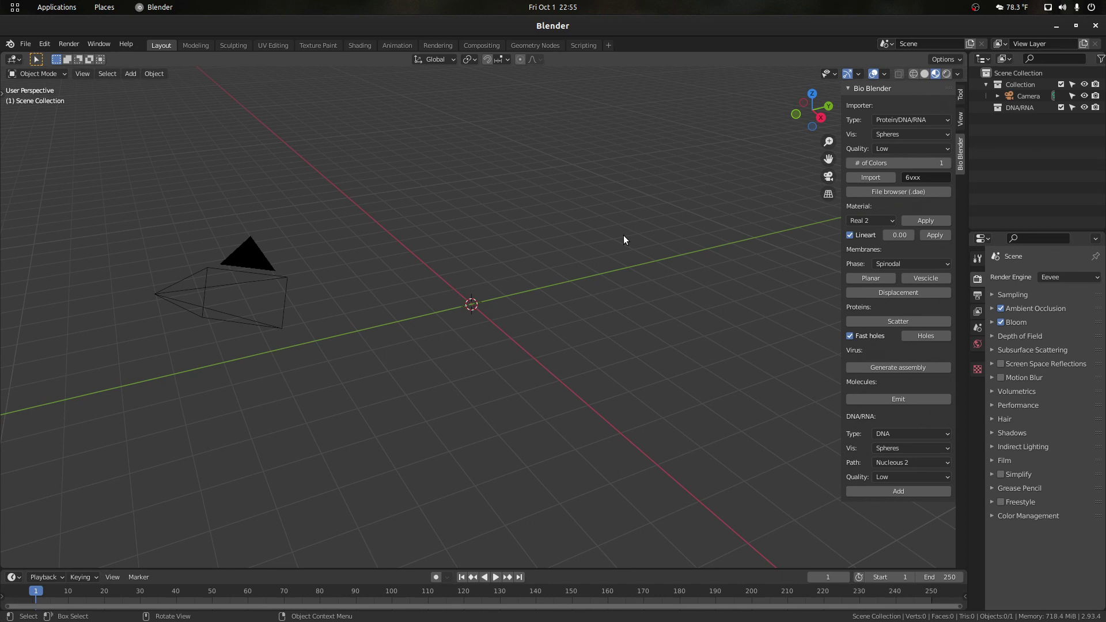
left_click_drag(797, 112, 749, 115)
scroll(637, 181, "down", 2)
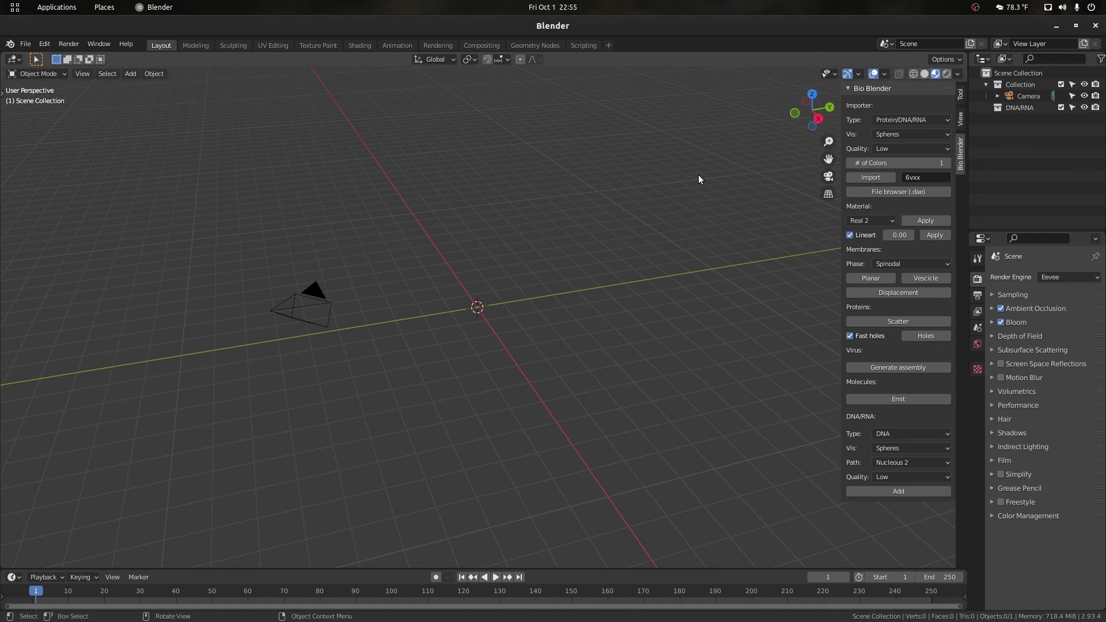
left_click_drag(800, 123, 749, 130)
left_click_drag(855, 122, 807, 115)
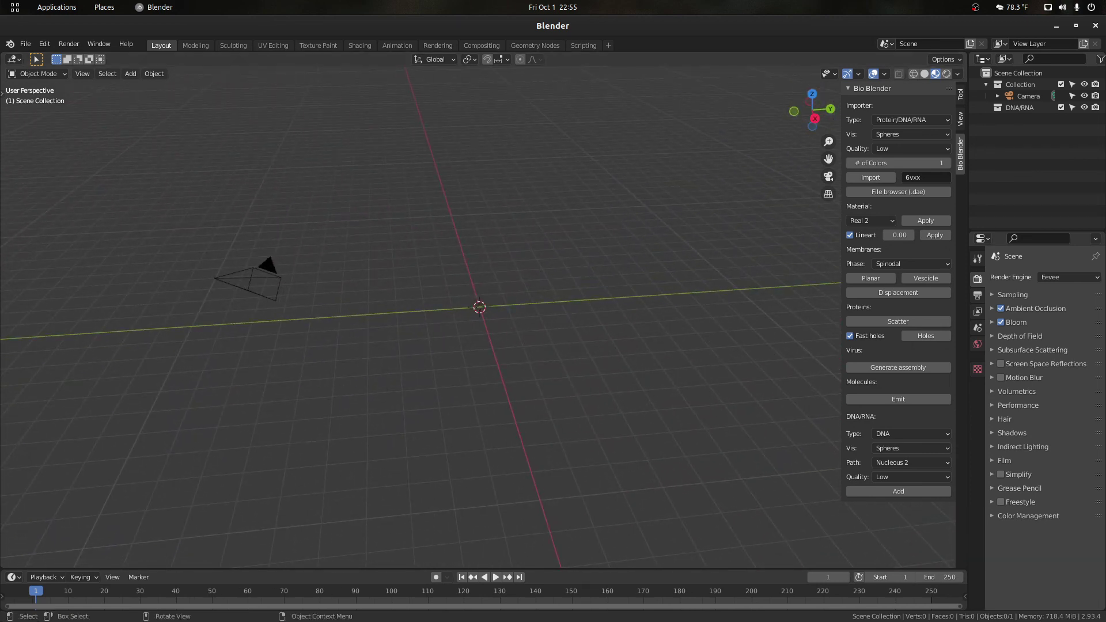